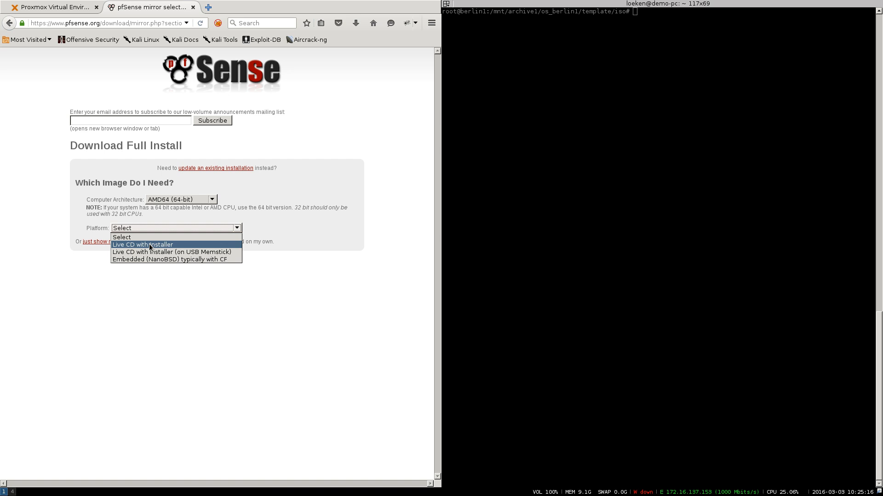
- Pick the 'Live CD with Installer' platform and copy the Coltex mirror's download URL
click(149, 245)
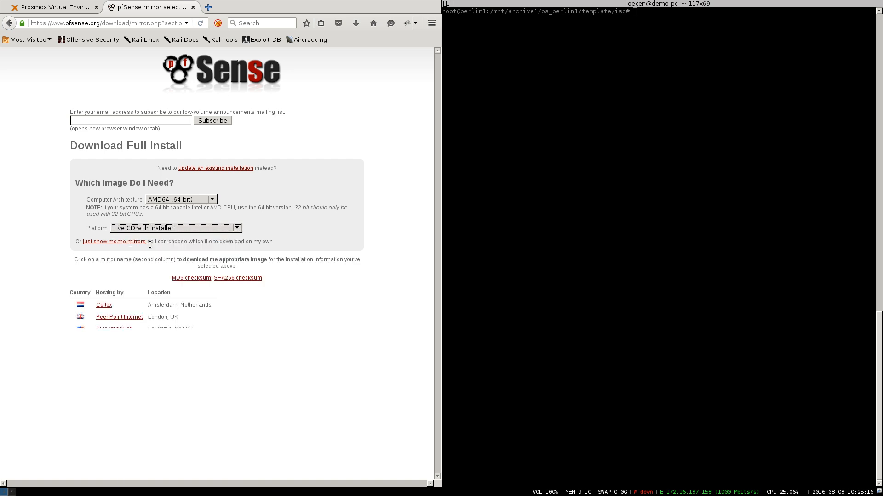
right_click(109, 307)
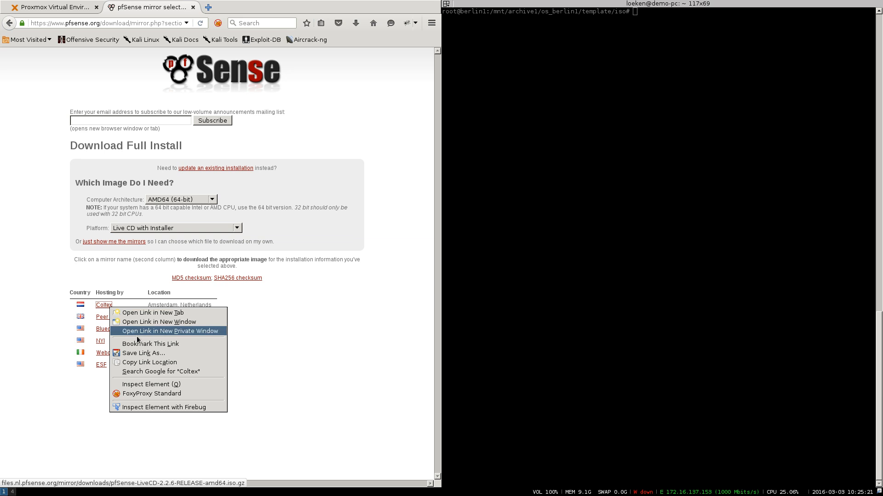
click(150, 362)
- Download the pfSense image with wget from the copied Coltex mirror URL
text(wget)
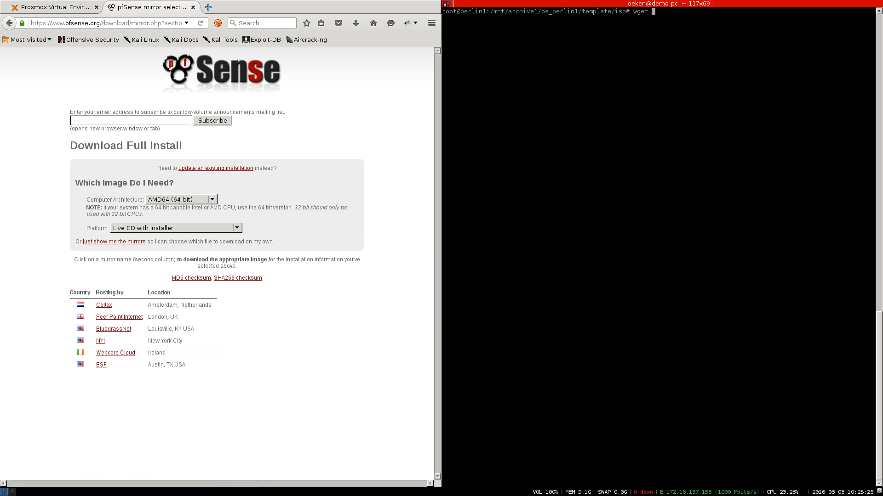
key(shift+Insert)
key(Return)
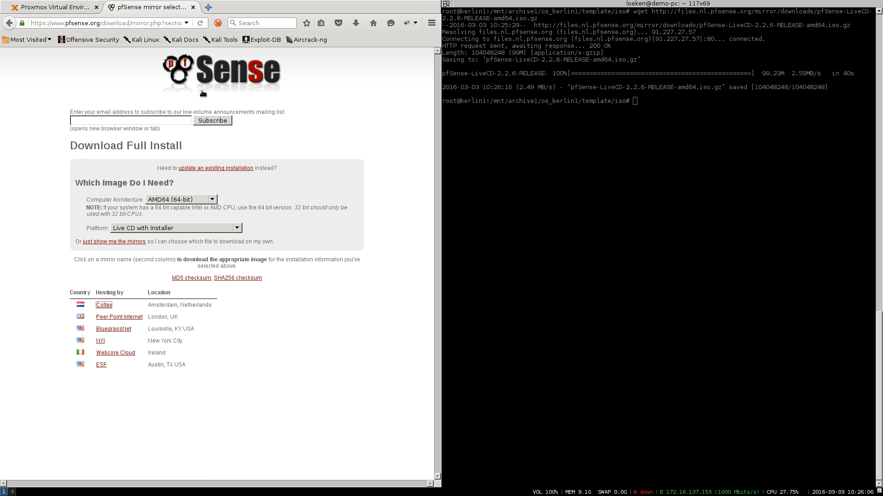
- Gunzip the image, confirm pfSense-LiveCD-2.2.6-RELEASE-amd64.iso is listed, and return to Proxmox
text(gunz)
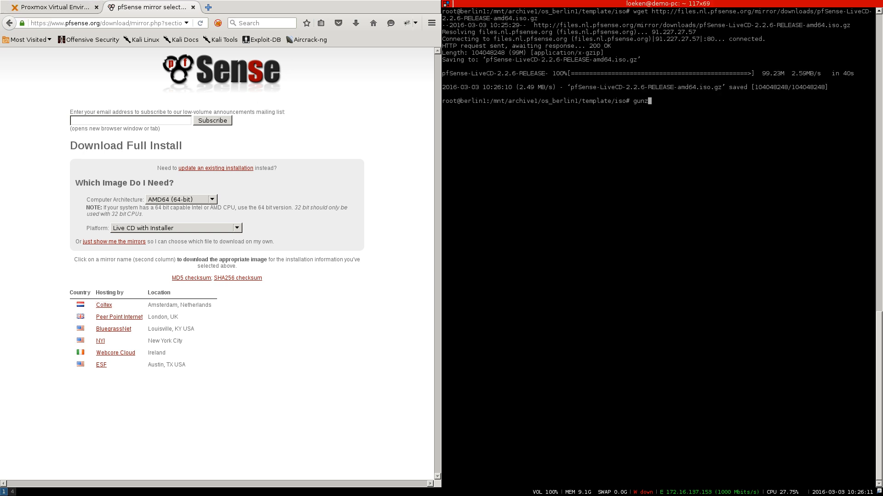
text(ip pf)
key(Tab)
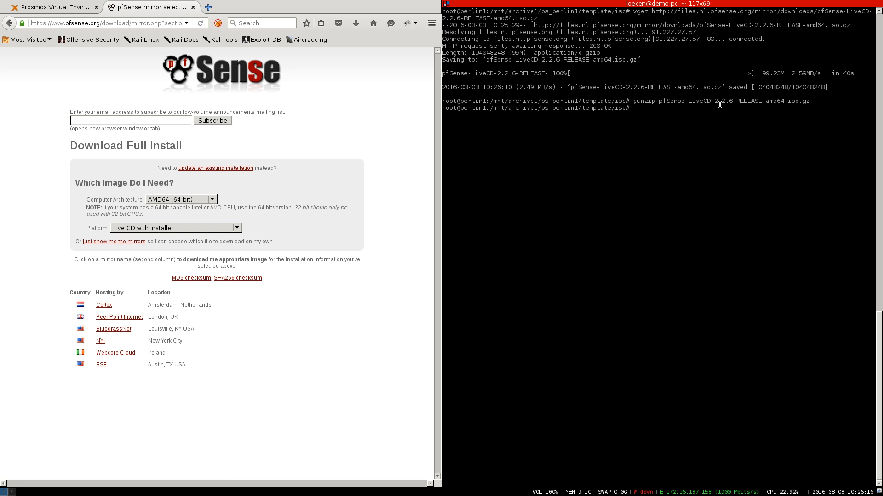
text(ls |grep pfs)
key(Tab)
key(Return)
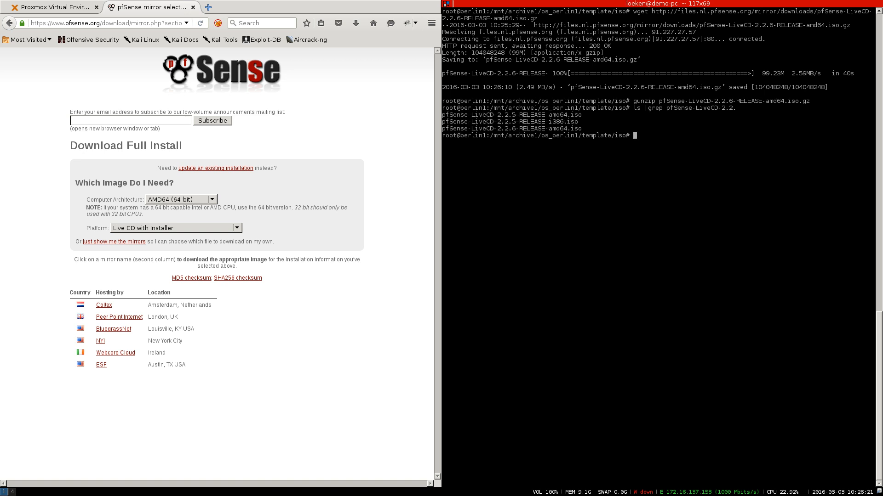
double_click(510, 128)
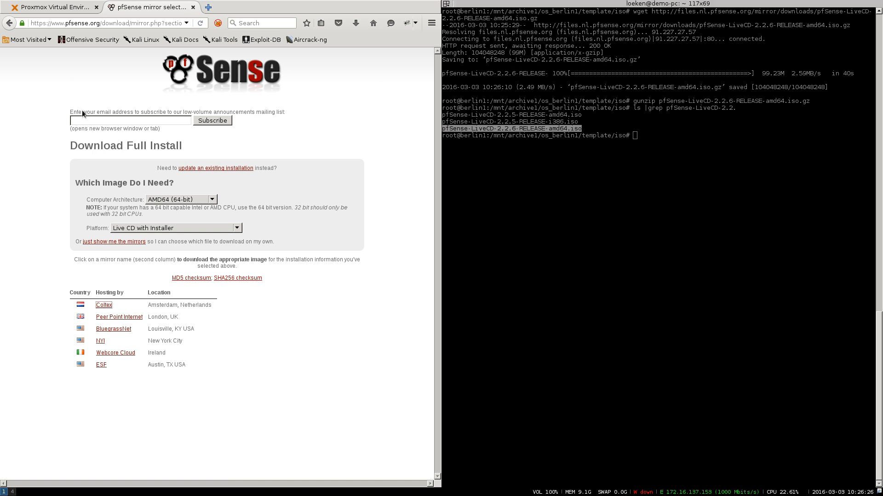
click(71, 11)
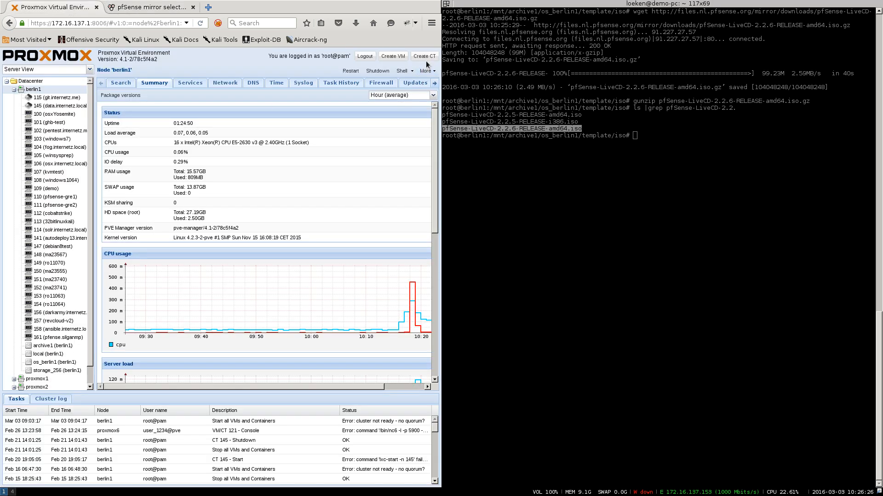
- Start a new VM named pfsense-demo with the Linux 4.X/3.X/2.6 kernel OS type
click(393, 56)
click(159, 238)
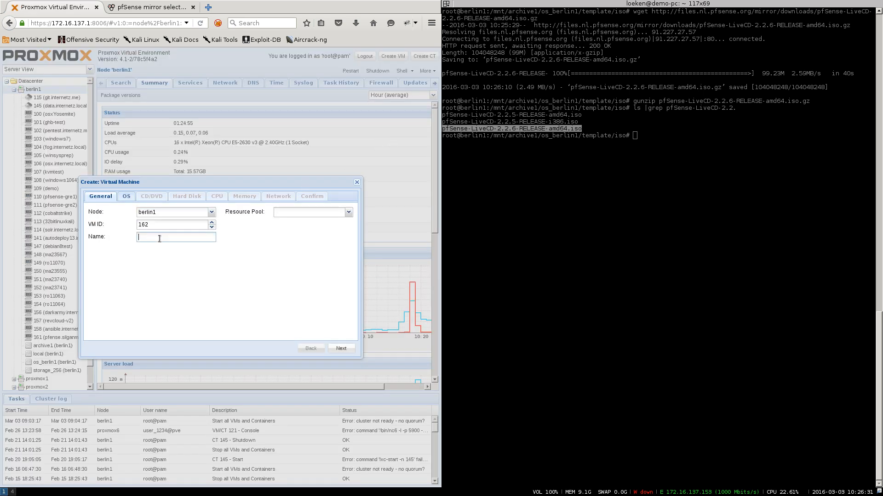
text(pfsense-demo)
click(127, 197)
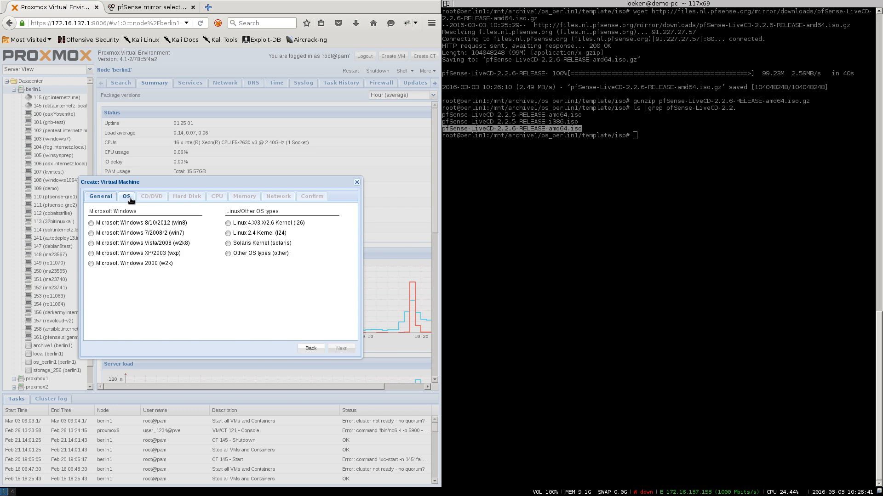
click(228, 223)
- Use pfSense-LiveCD-2.2.6-RELEASE-amd64.iso from os_berlin1 storage as the CD/DVD image
click(151, 197)
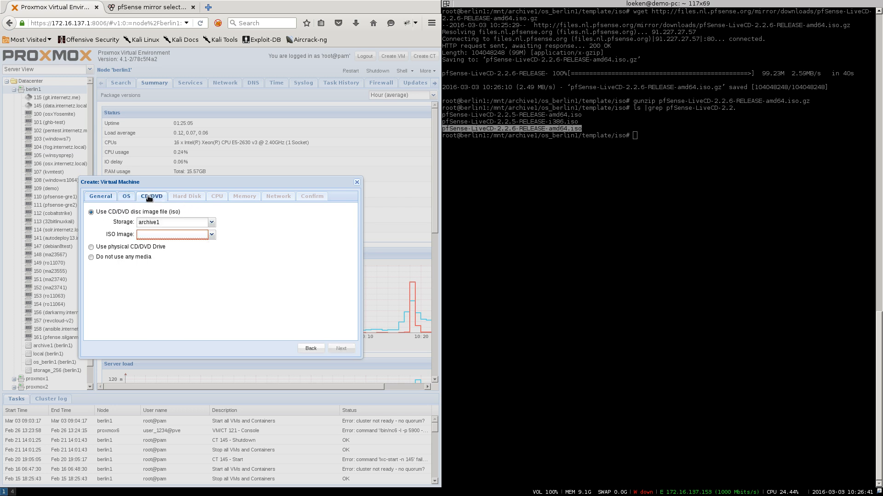
click(161, 224)
click(143, 263)
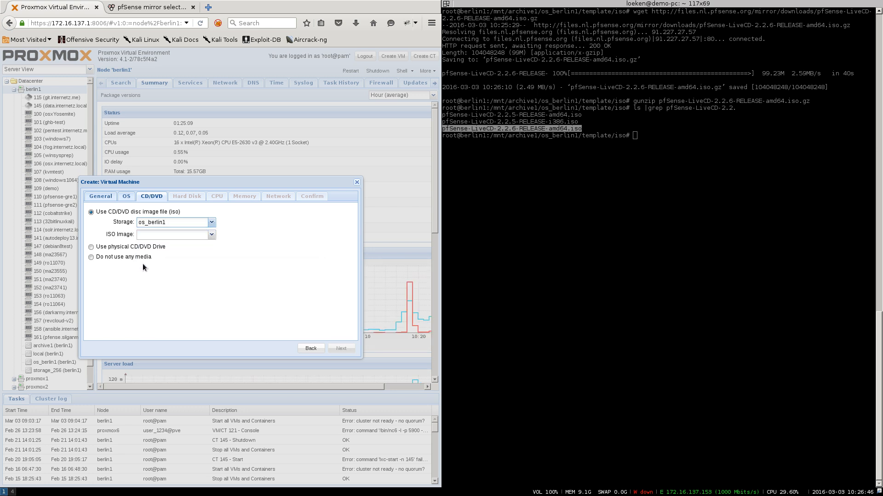
click(159, 235)
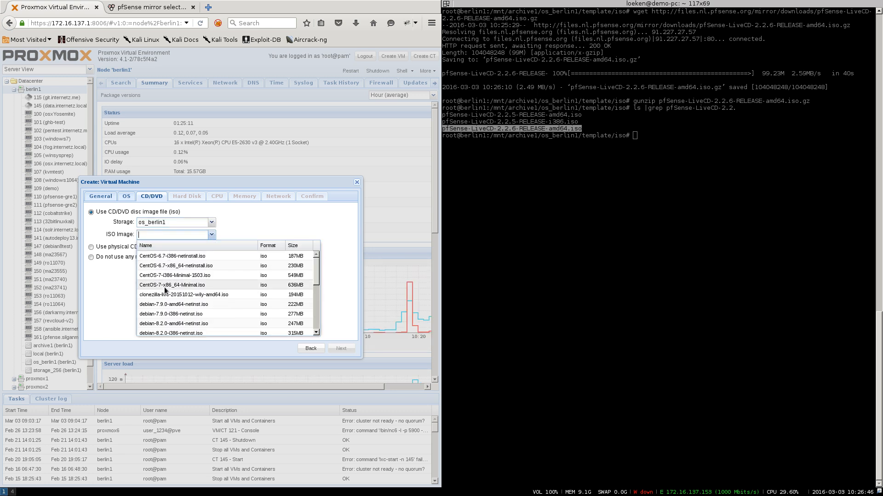
scroll(164, 287, down, 3)
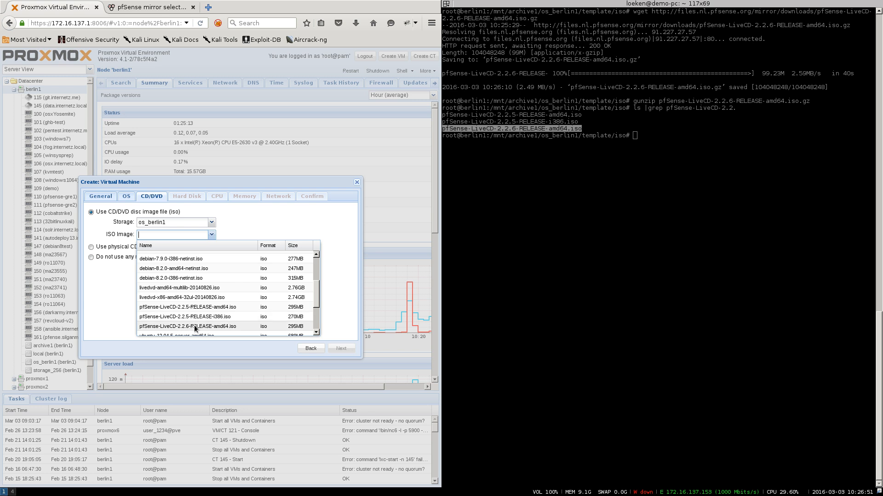
click(227, 327)
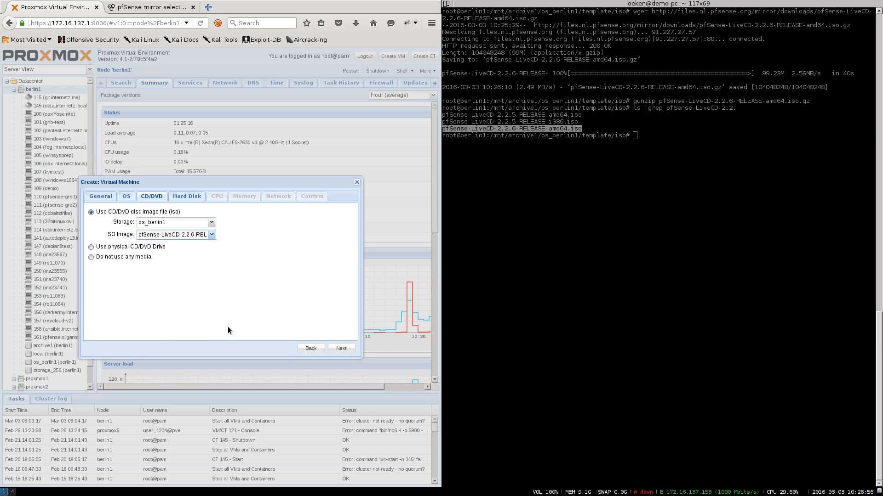
- Set the VM's hard disk size to 8 GB
click(347, 350)
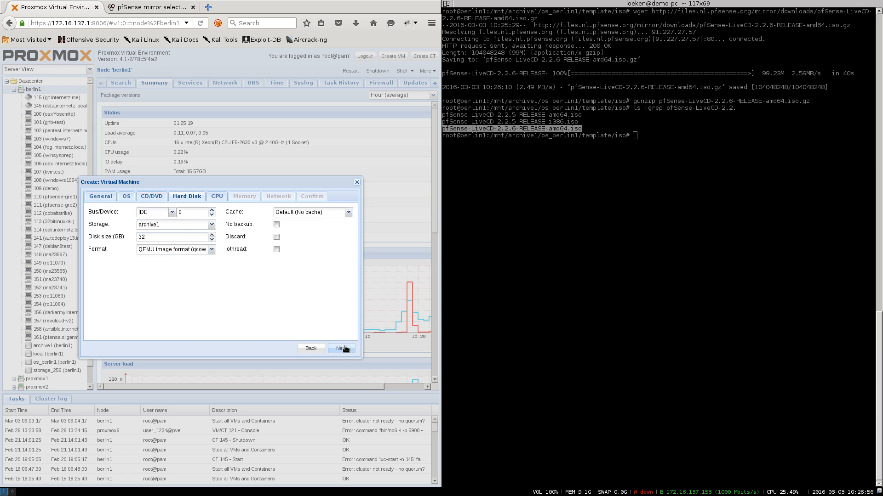
double_click(151, 238)
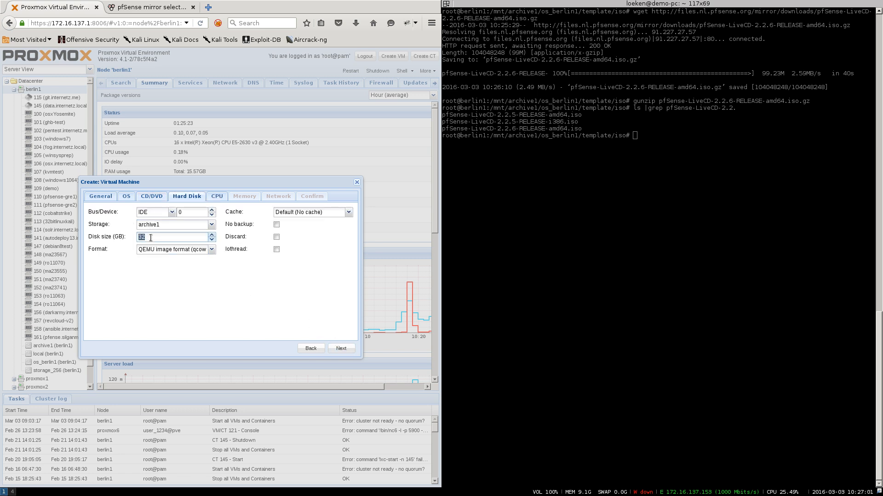
text(33)
key(BackSpace)
text(8)
- Check the CPU core count and set the memory to 512 MB
click(217, 196)
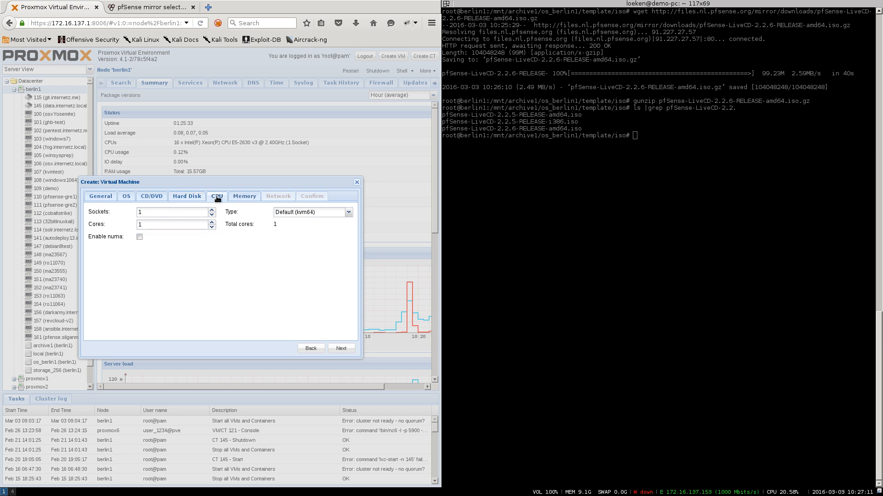
double_click(165, 225)
click(247, 199)
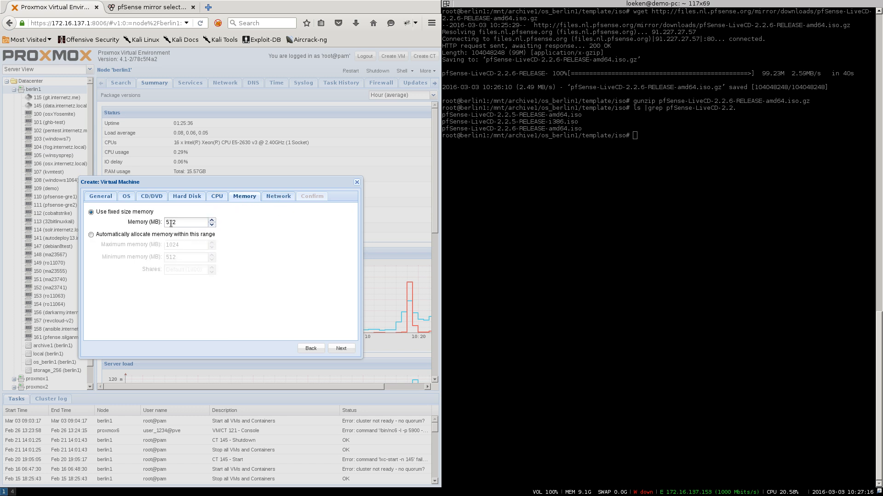
drag(187, 224, 173, 224)
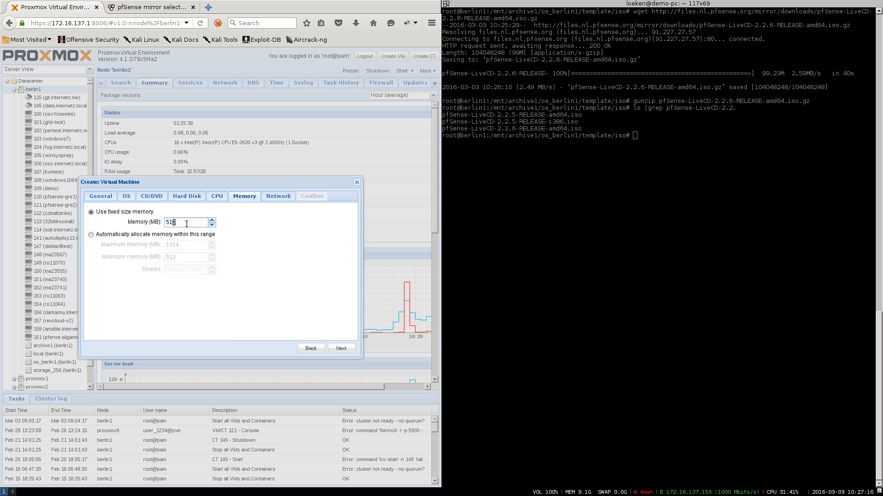
- Keep an Intel E1000 network card on vmbr0, review the summary, and create the VM
click(285, 196)
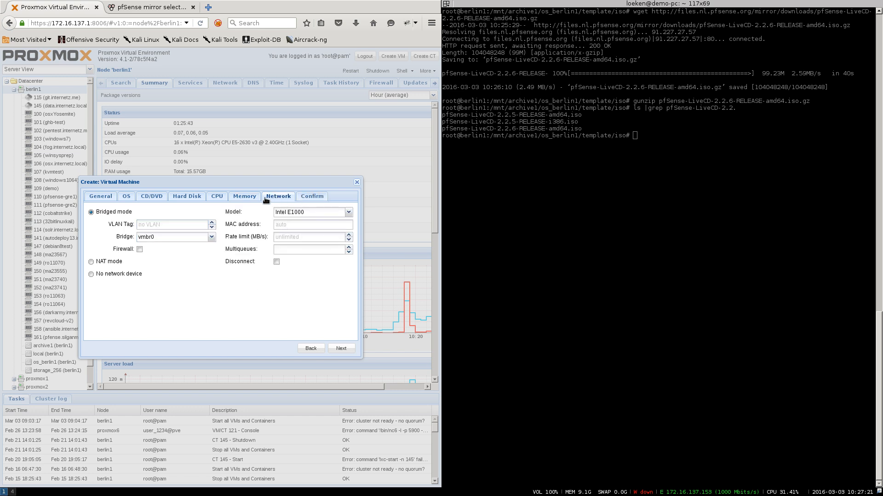
click(298, 213)
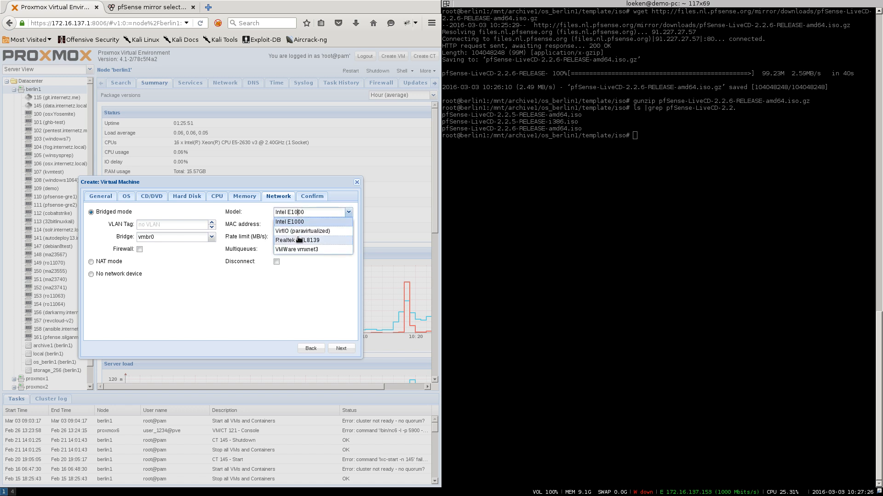
click(290, 222)
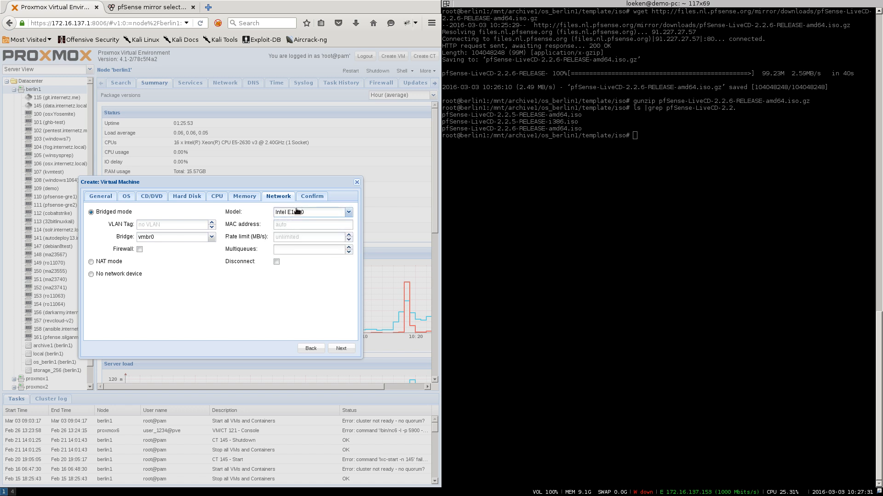
click(306, 201)
click(335, 350)
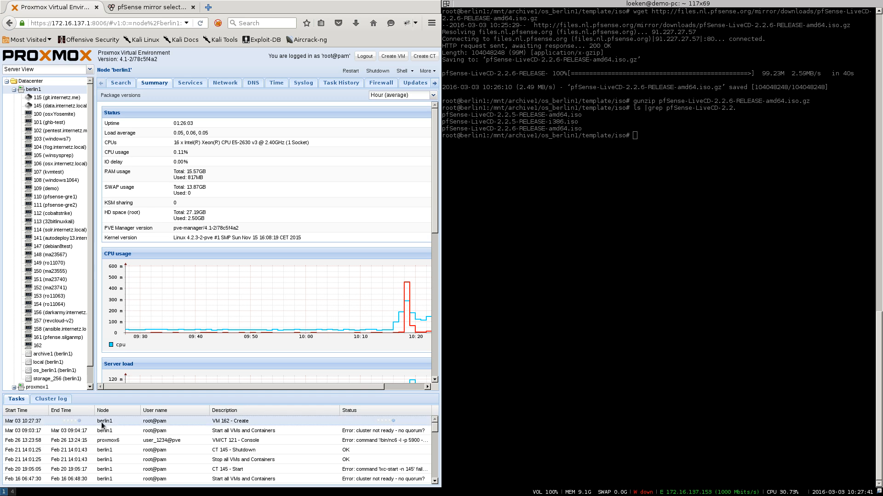
- Close the terminal and open the pfsense-demo VM's hardware list
right_click(603, 128)
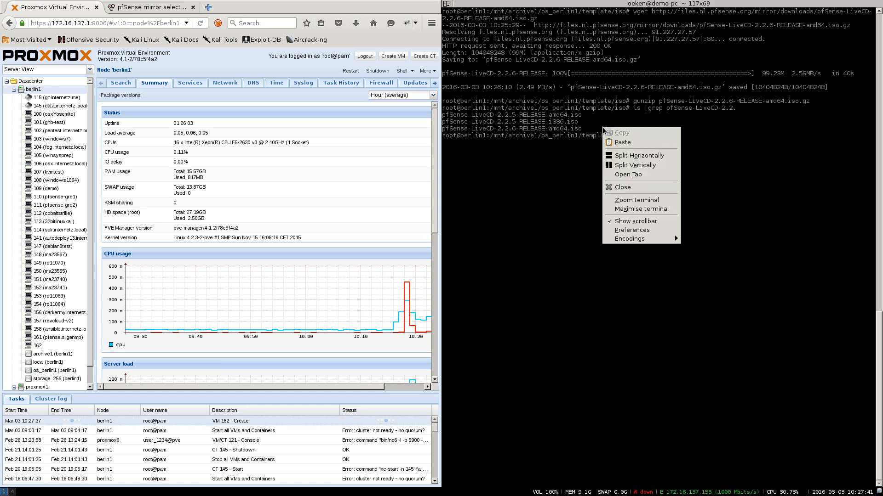
click(628, 186)
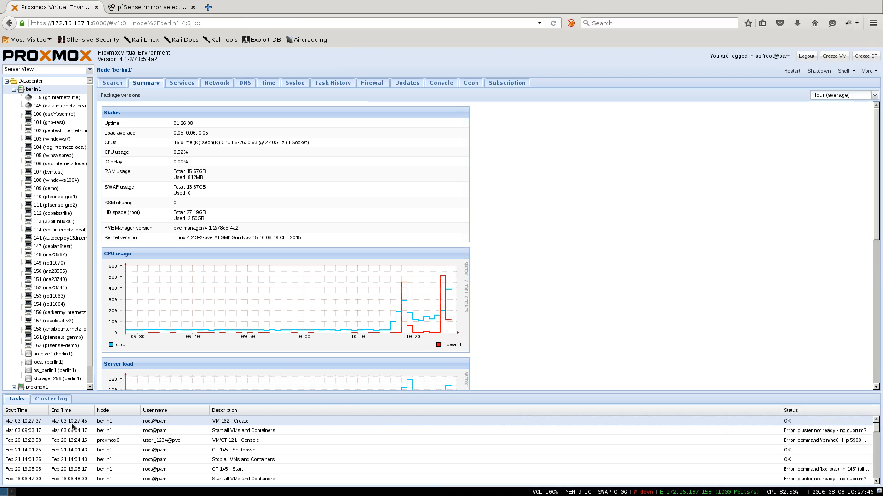
click(53, 348)
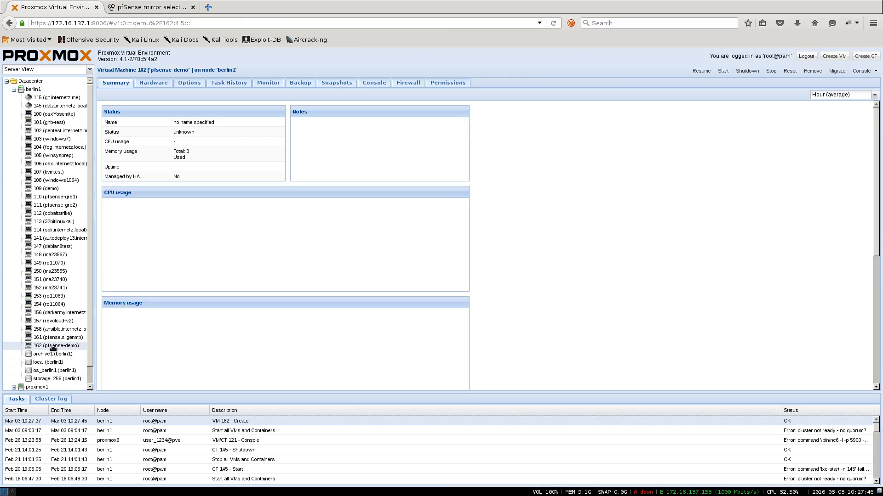
click(165, 85)
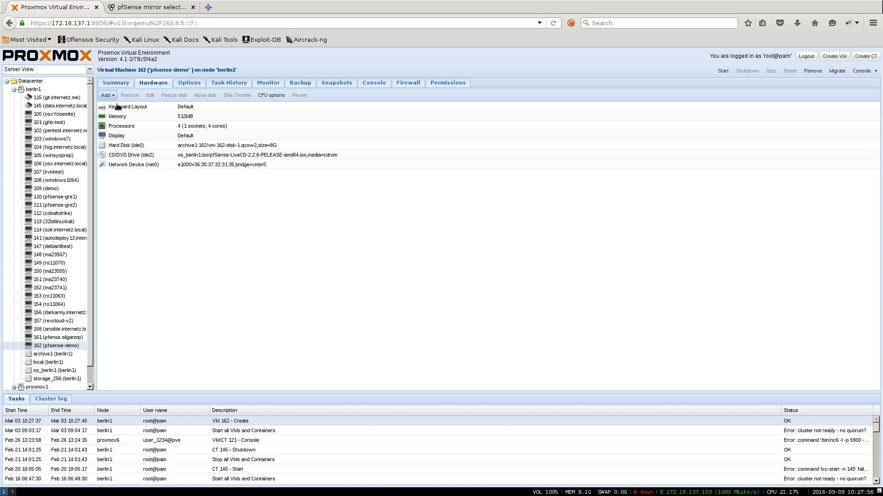
click(222, 164)
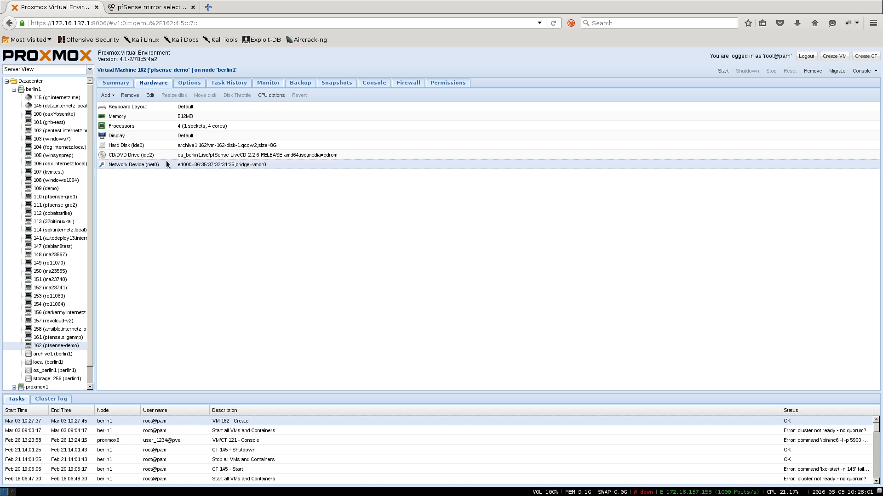
- Add a second network device bridged to vmbr1
click(111, 97)
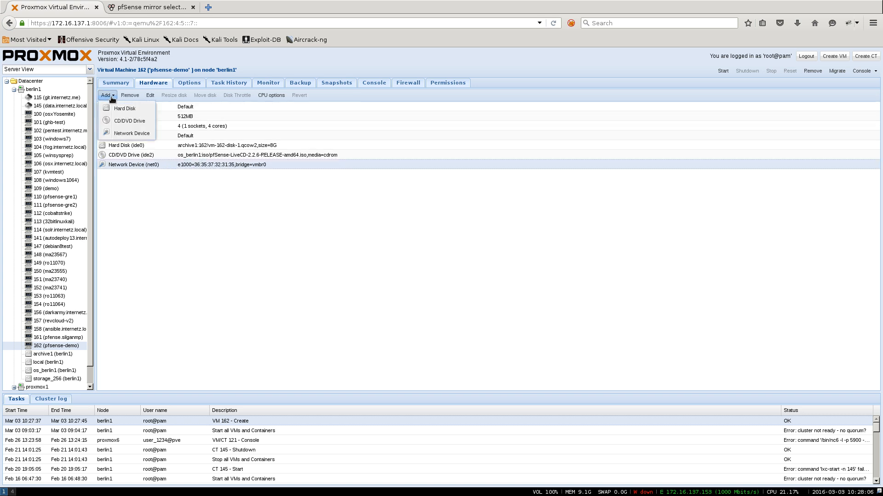
click(131, 134)
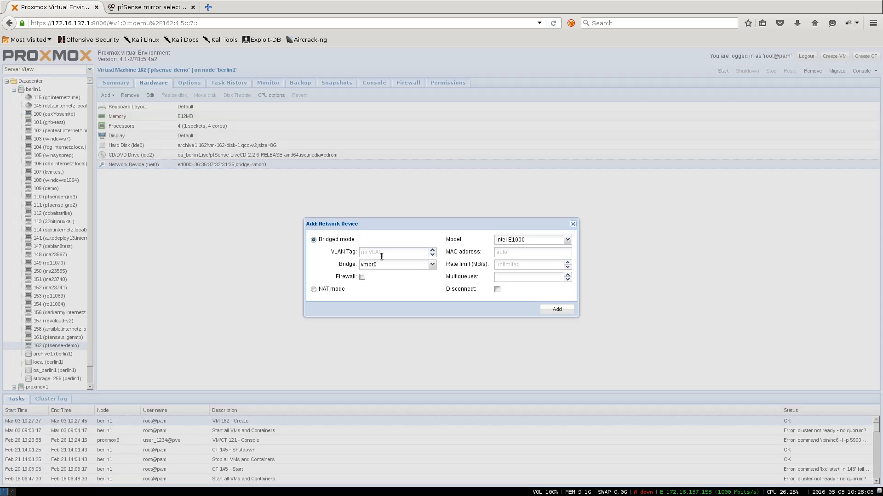
click(432, 264)
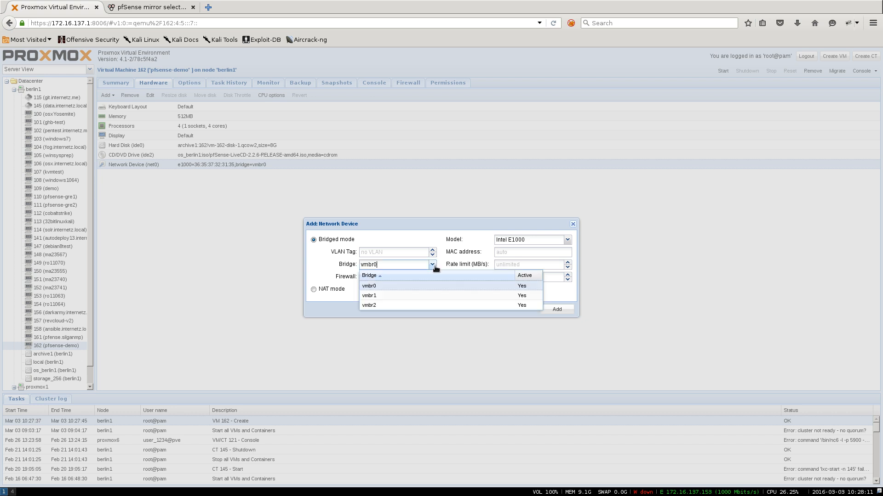
click(372, 296)
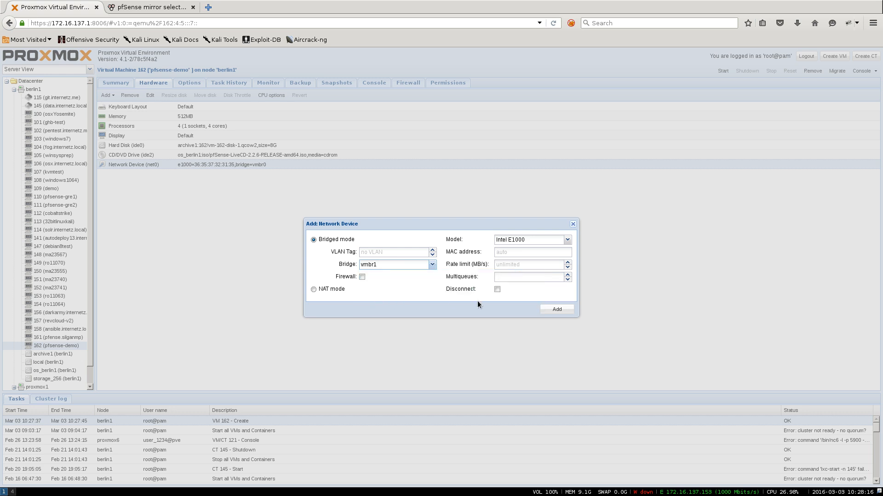
click(556, 309)
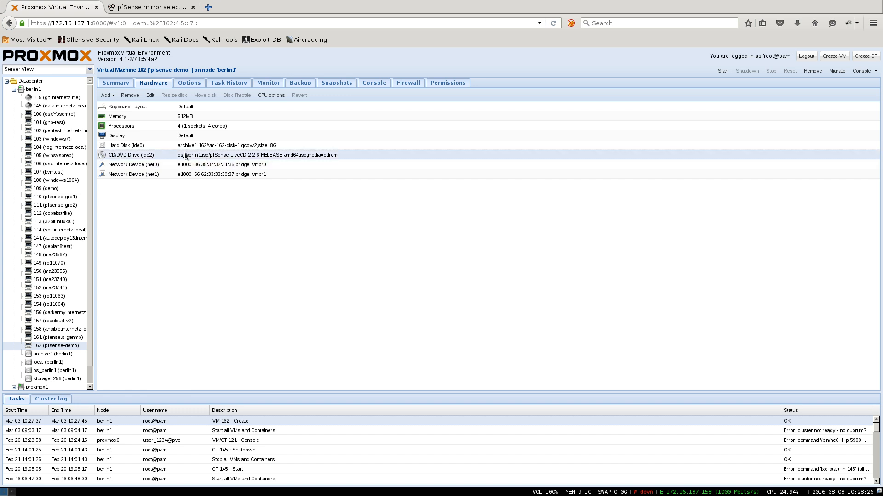
- Start VM 162, reset it from its console, and boot the pfSense CD into the installer
click(722, 72)
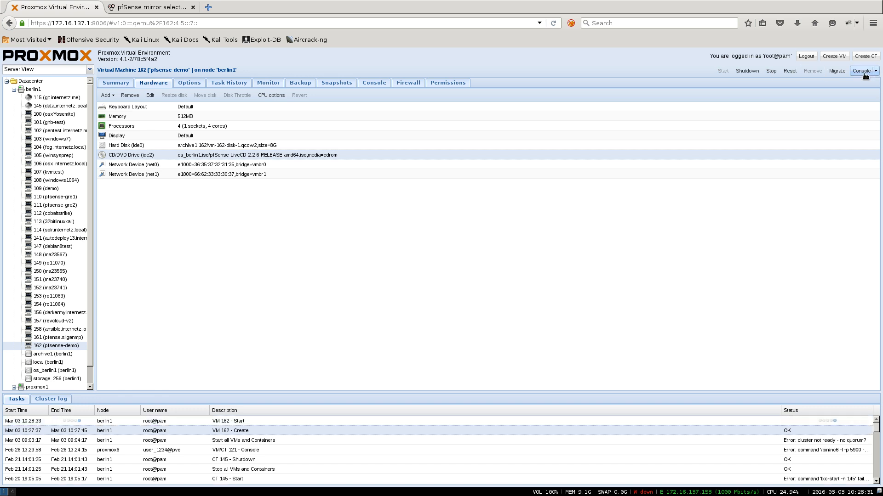
click(864, 72)
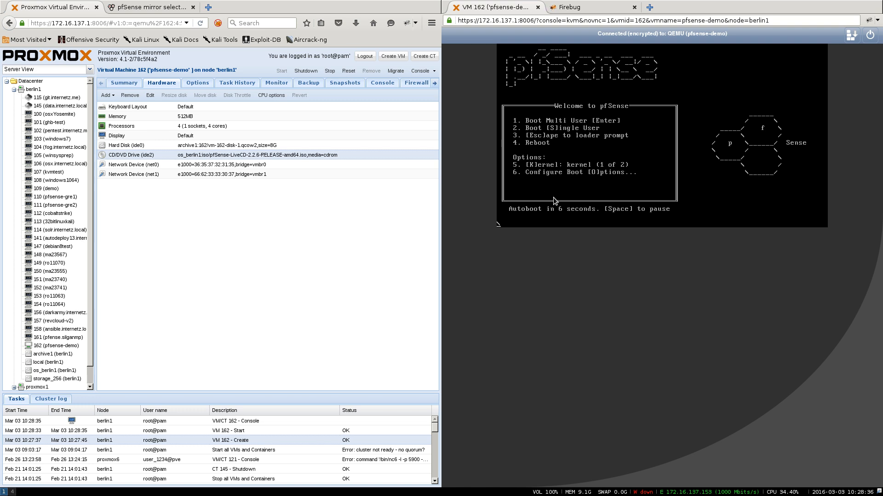
click(869, 36)
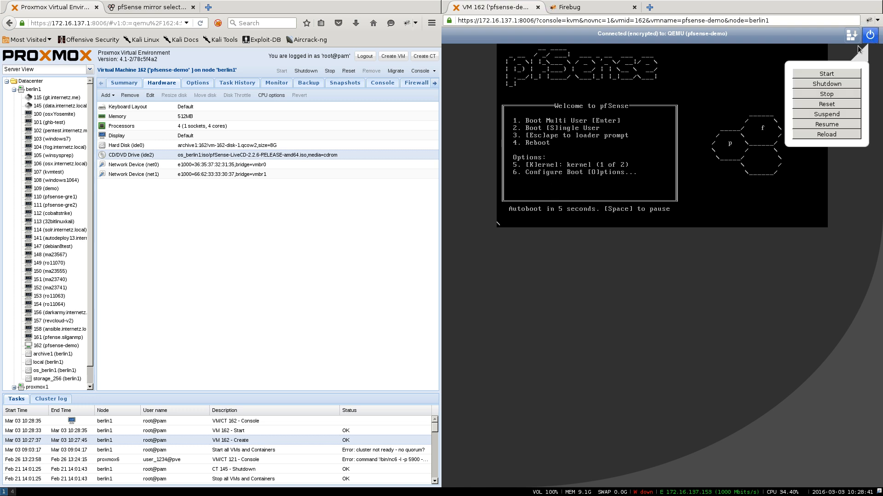
click(827, 104)
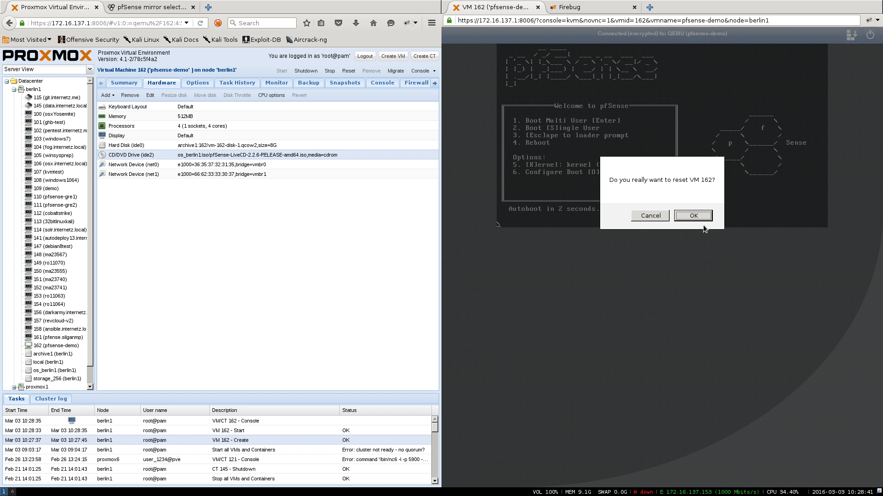
click(695, 216)
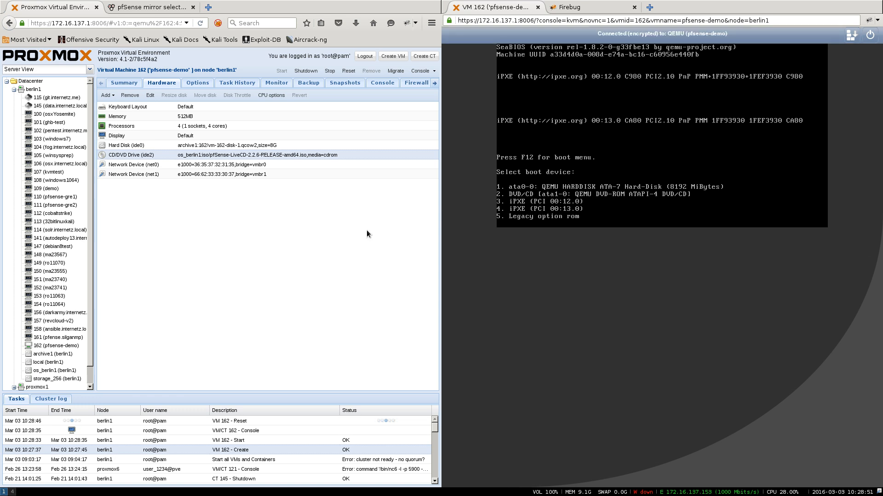
key(2)
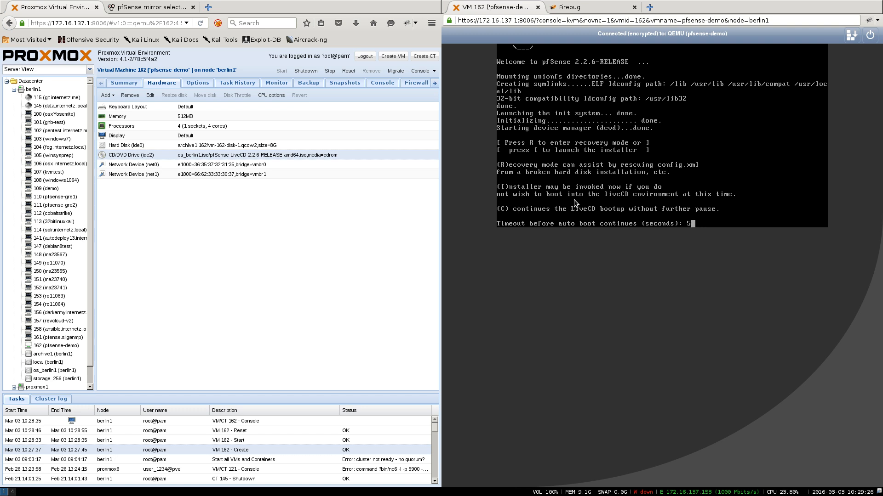
key(i)
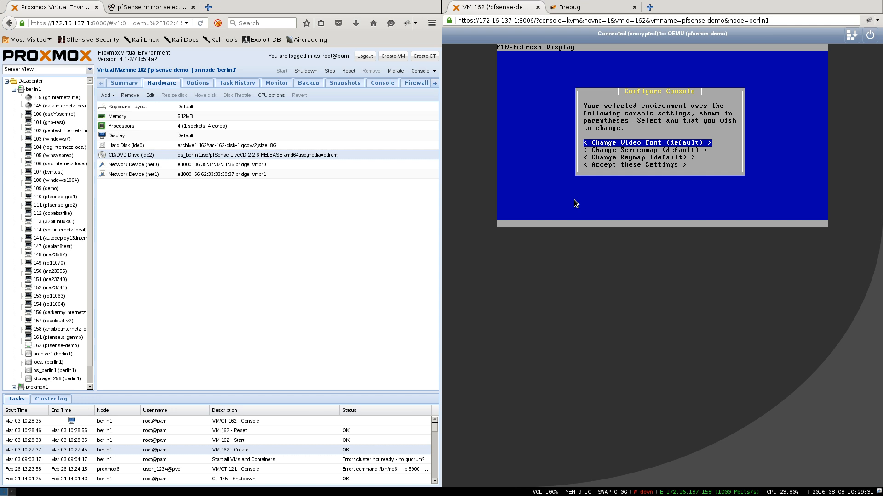
- Accept the console settings, run Quick/Easy Install on the disk, and choose the Standard Kernel
key(Down)
key(Down)
key(Down)
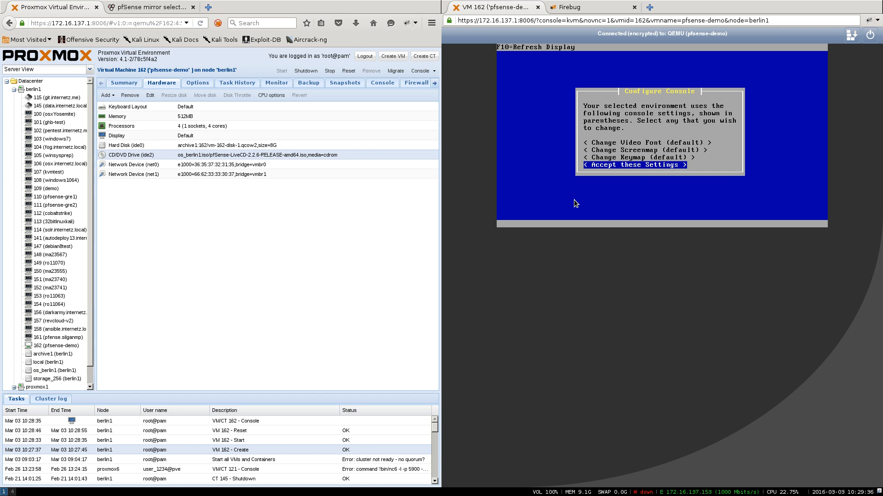
key(Return)
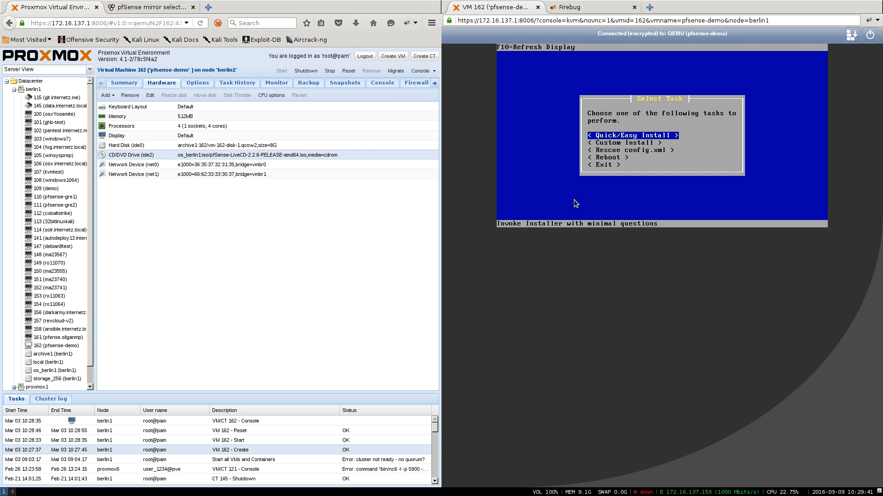
key(Return)
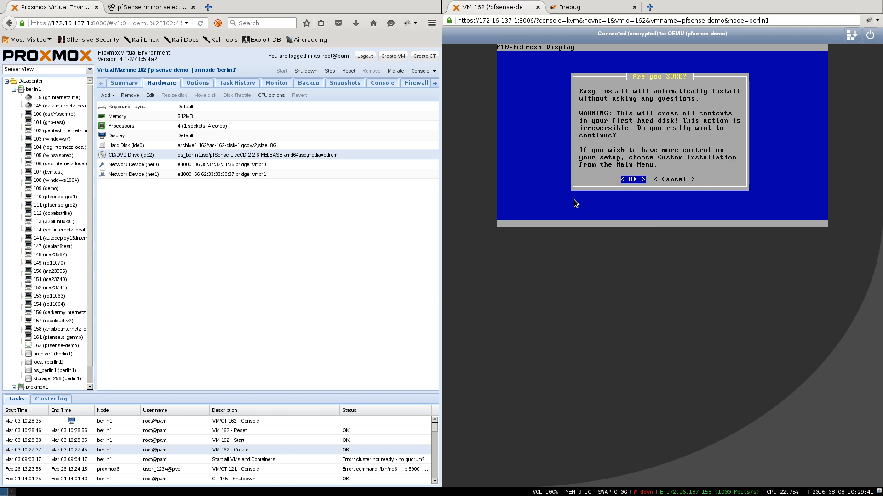
key(Return)
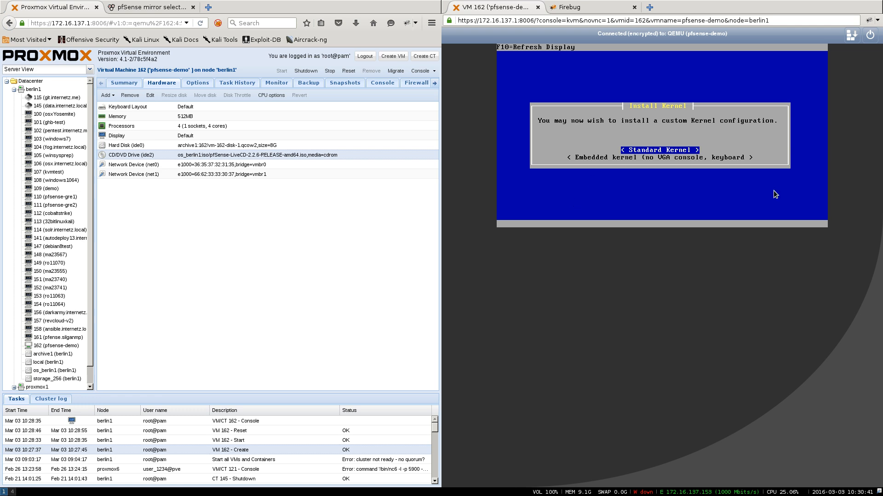
key(Return)
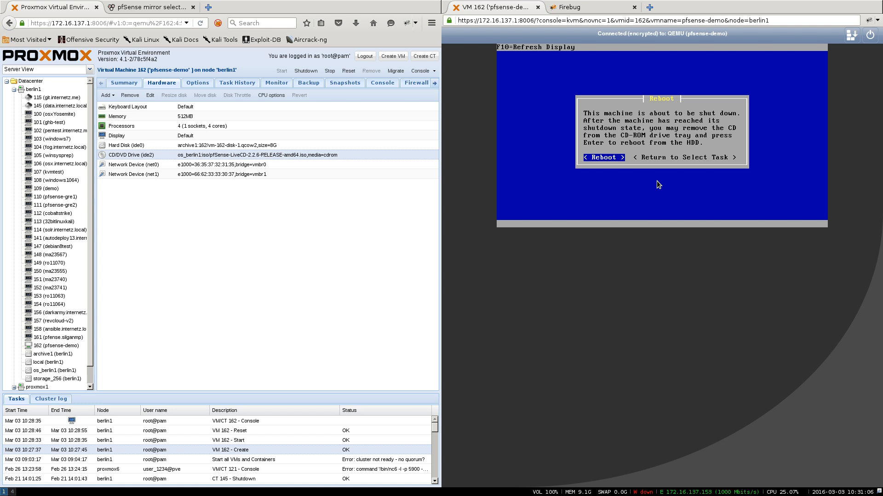
- Reboot into the installed pfSense, reaching the console menu with WAN 172.16.137.12 and LAN 192.168.1.1
key(Return)
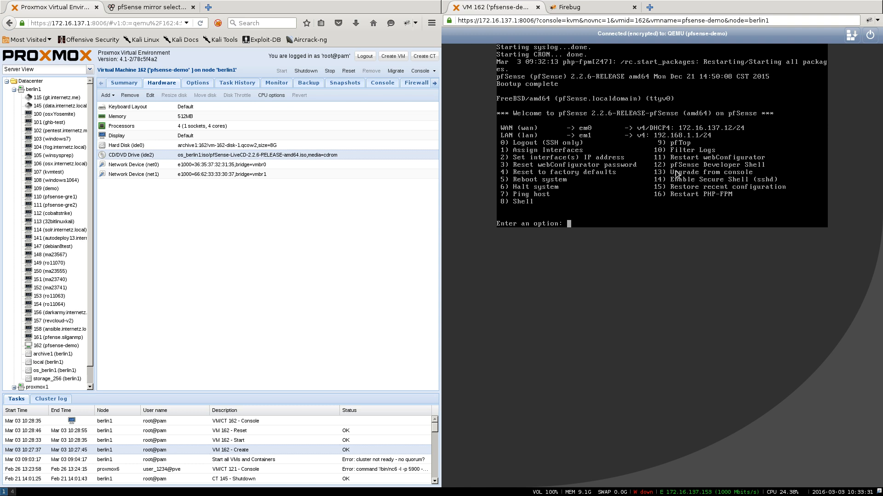
- Enter the shell with option 8 and run pfctl -d to turn off the packet filter
text(8)
key(Return)
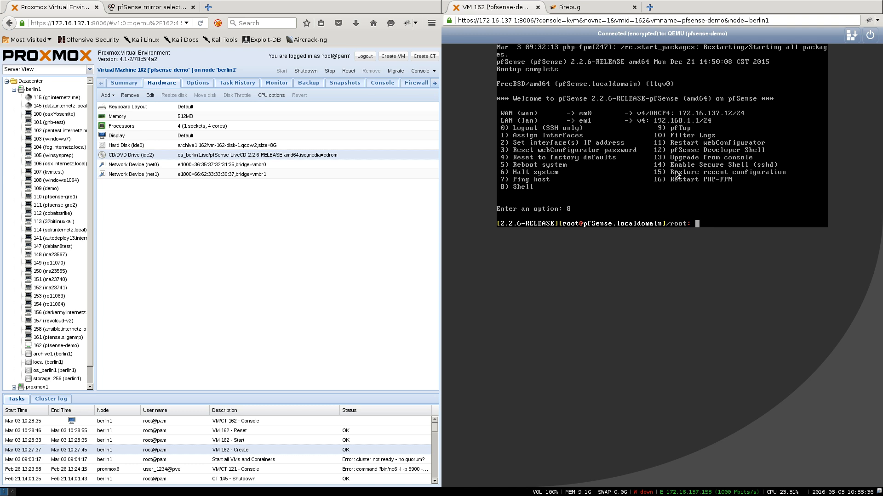
text(pfctl /d)
key(Return)
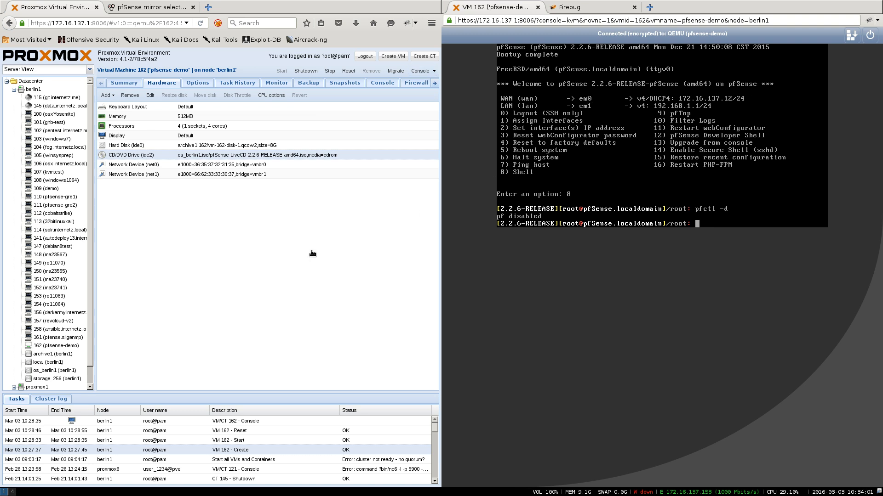
key(ctrl+t)
text(172.16.13)
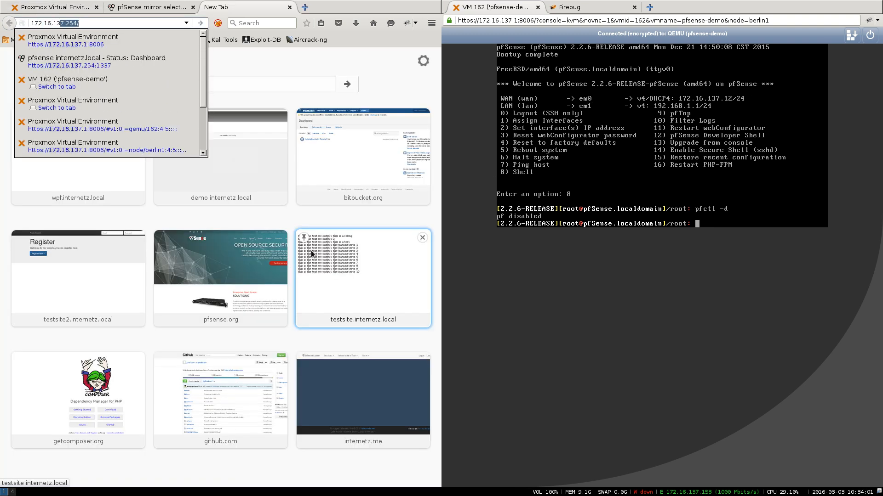
text(7.12)
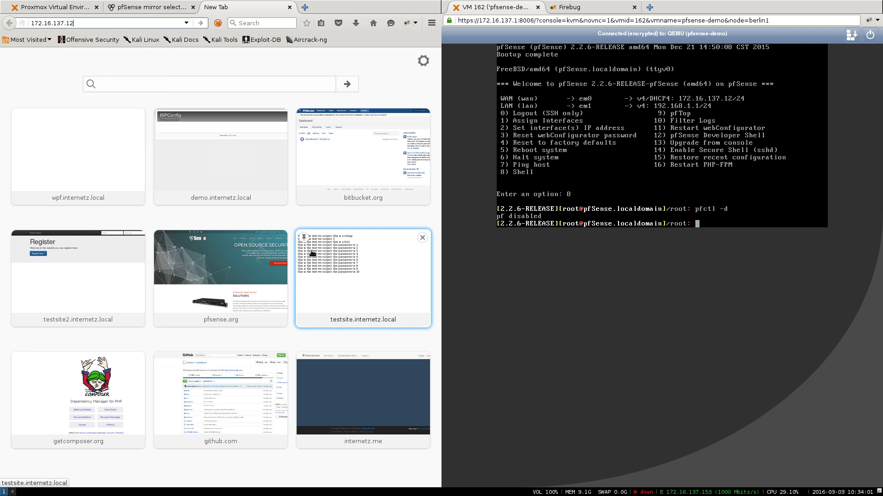
key(Return)
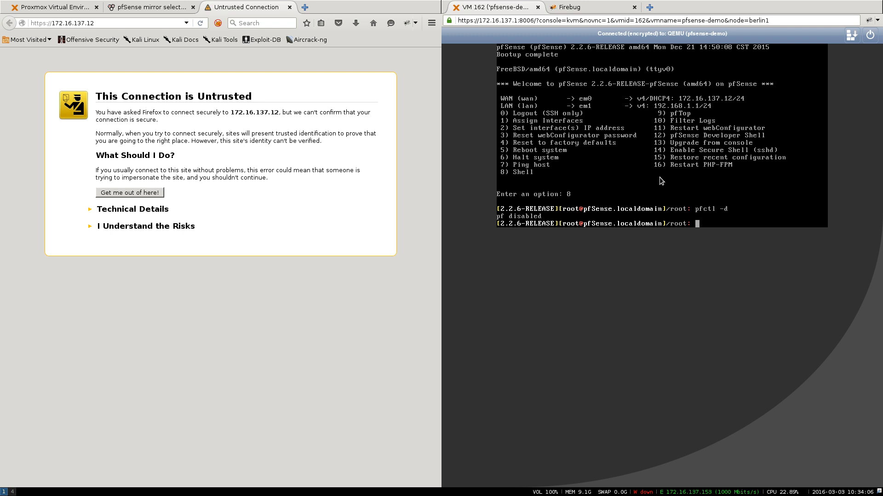
- Re-enable pf with pfctl -e, retry the page, then disable pf again with pfctl -d
text(pfctl -e)
key(Return)
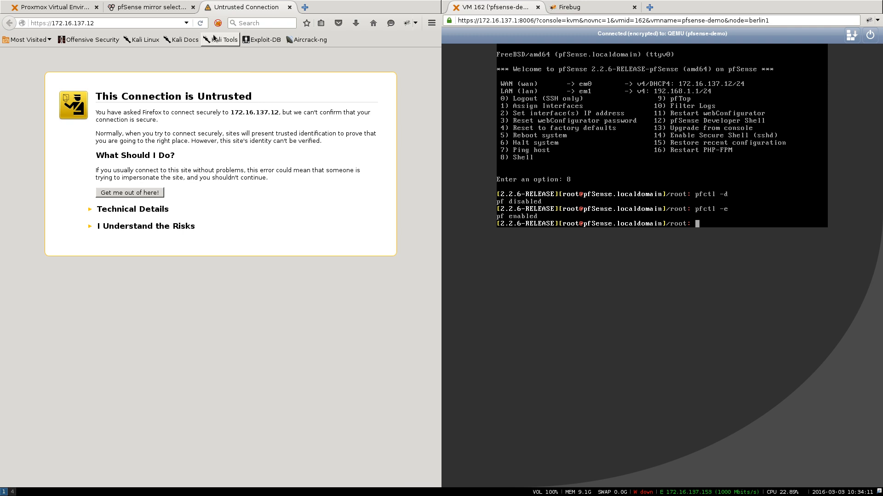
click(200, 23)
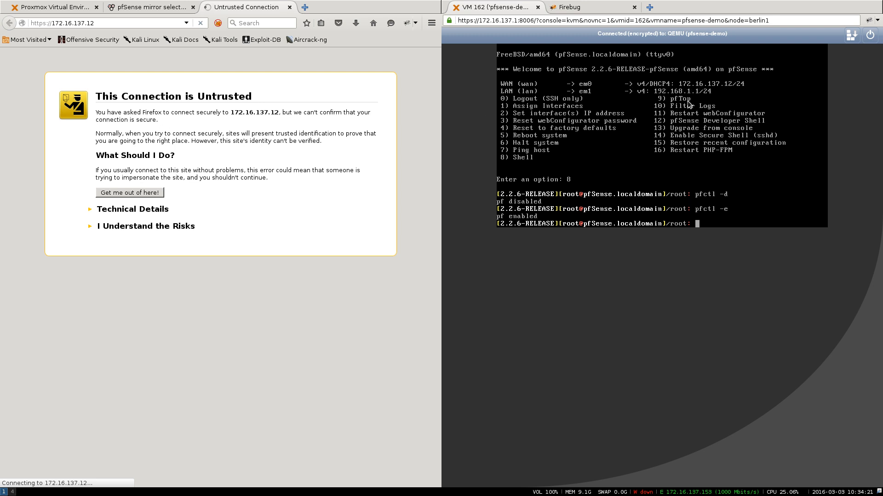
key(Up)
key(Up)
key(Return)
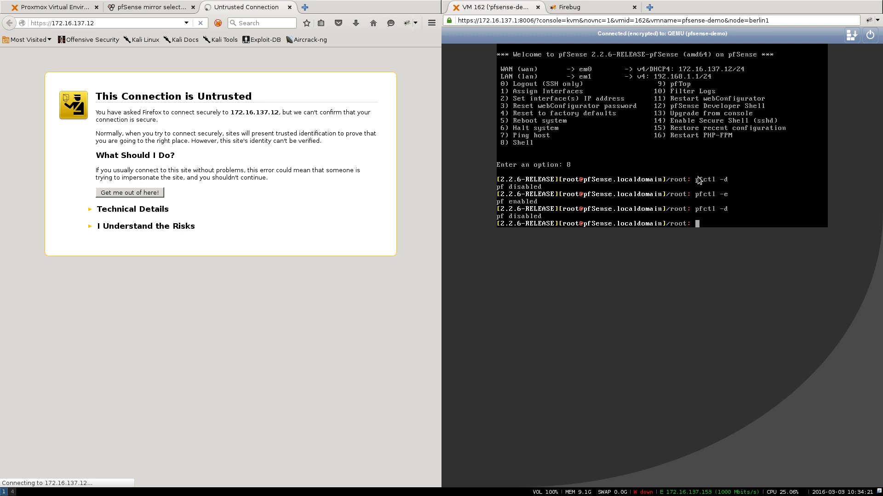
click(200, 23)
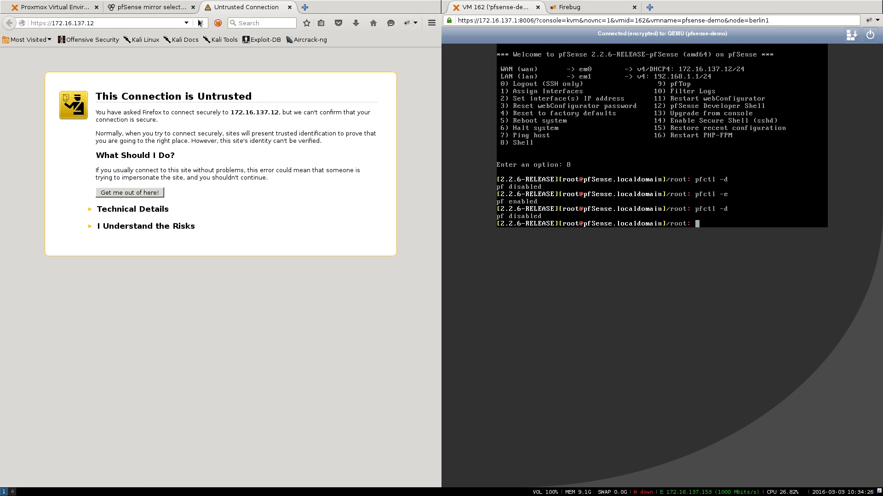
- Add and confirm a permanent security exception for the site's untrusted certificate
click(160, 227)
click(126, 292)
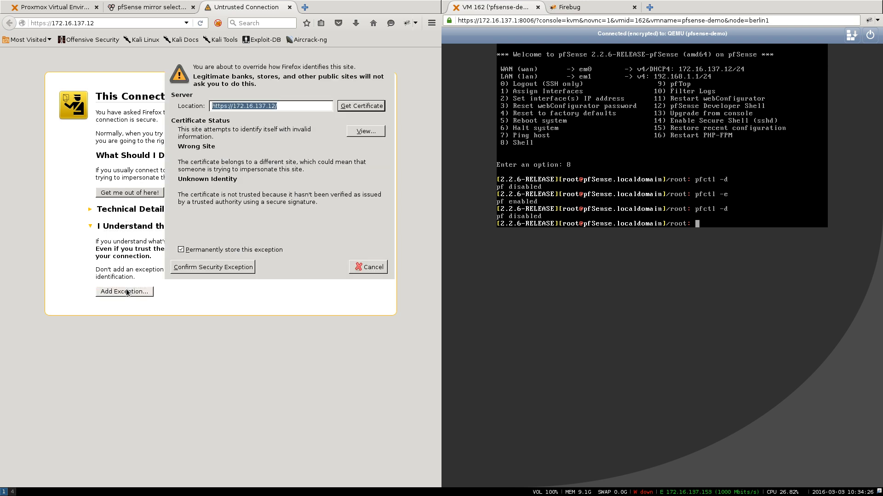
click(210, 266)
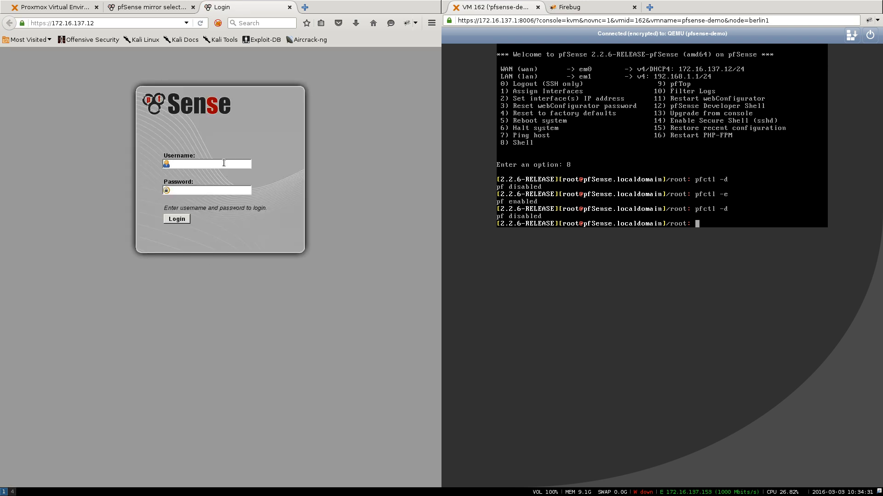
- Log in to the pfSense web interface as admin with the default password
click(224, 163)
text(admin)
key(Tab)
text(pfsense)
click(177, 218)
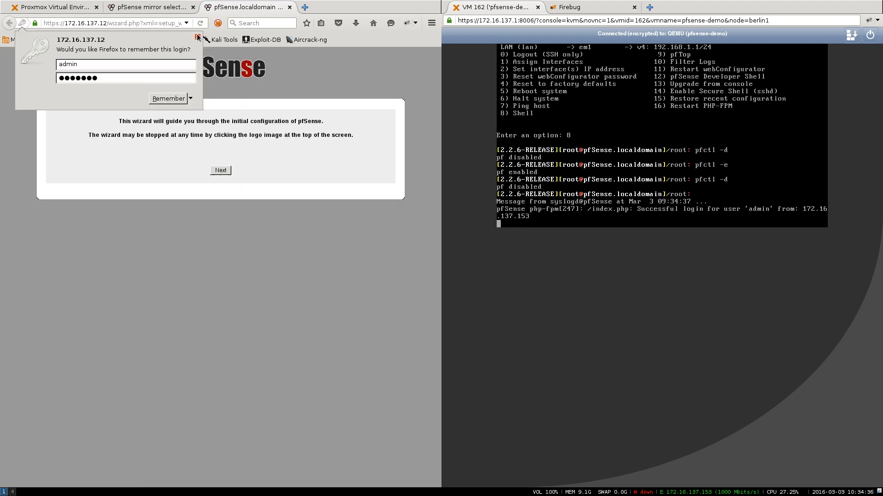
- Dismiss the remember-login prompt and skip past the wizard intro and Gold subscription pages
click(197, 37)
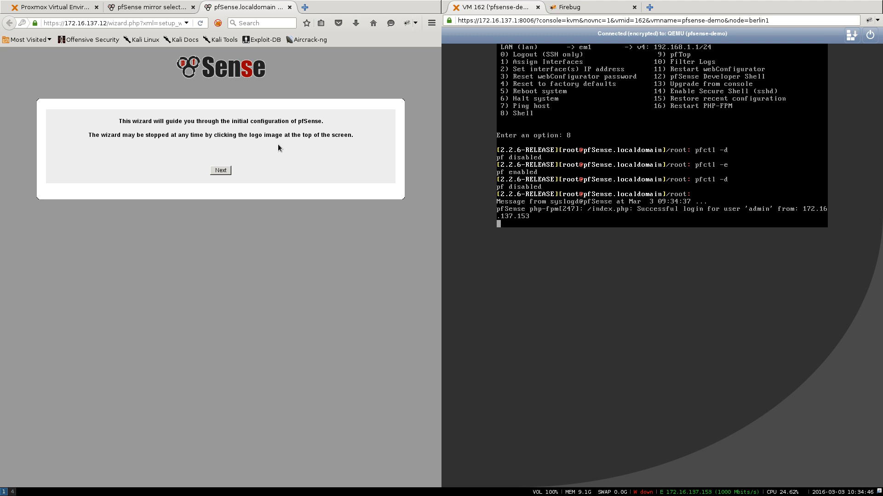
click(219, 173)
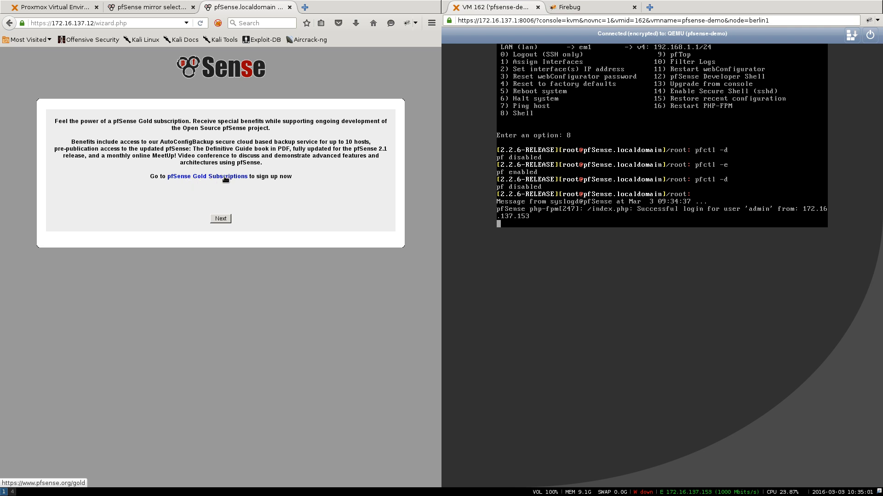
click(230, 219)
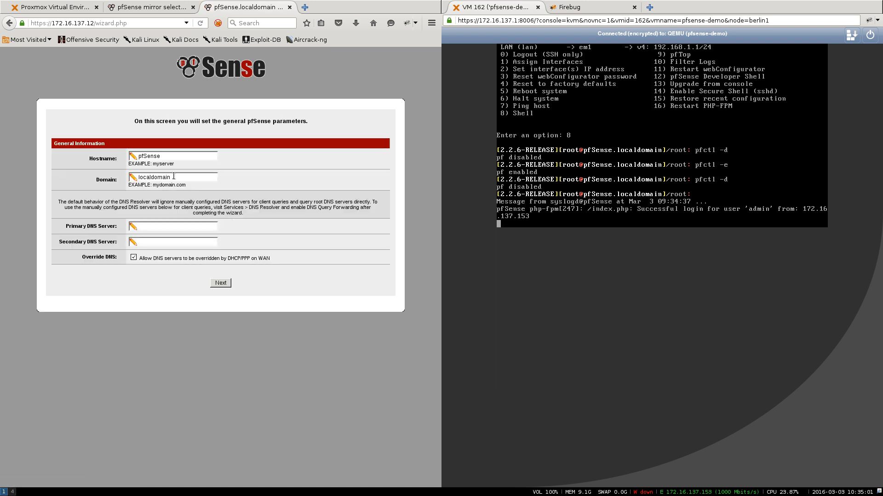
- Set the hostname to pfsense and the domain to internetz.local
double_click(155, 157)
text(pfsense)
key(Tab)
text(internetz.local)
key(ctrl+a)
- Enter DNS servers 8.8.8.8 and 8.8.4.4, disable DNS override, and continue
click(158, 225)
text(8.8.8.)
text(8.8.)
click(133, 258)
click(224, 283)
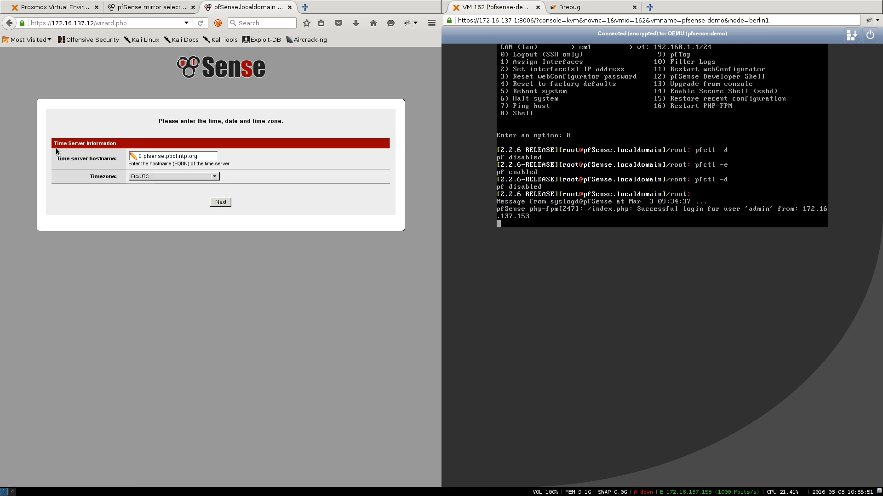
- Accept the default time server and UTC timezone, keep WAN type DHCP, and continue past the WAN page
drag(54, 144, 115, 144)
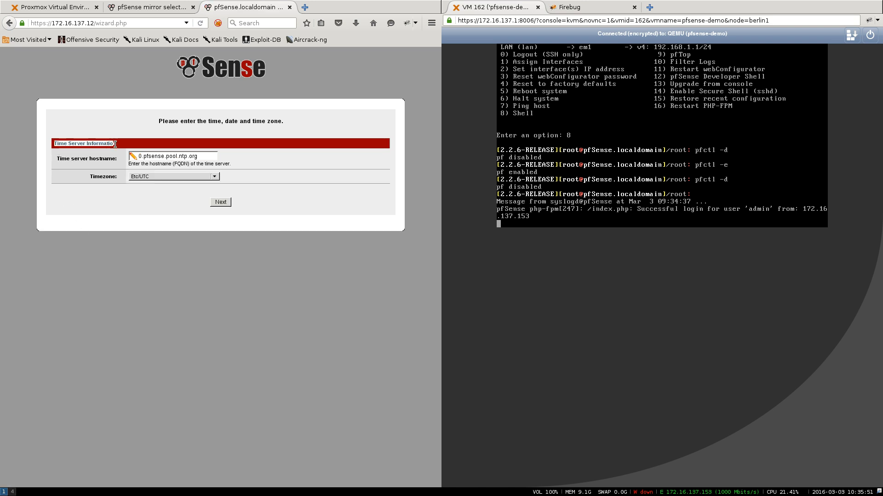
click(226, 201)
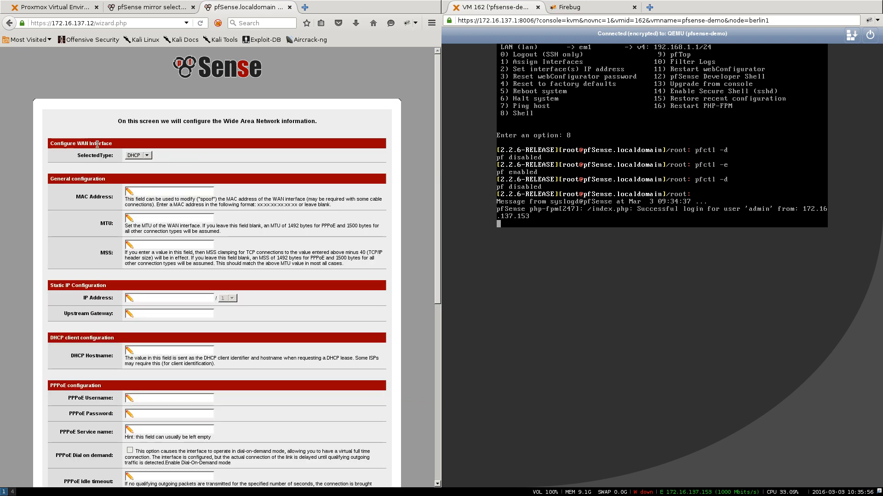
click(131, 157)
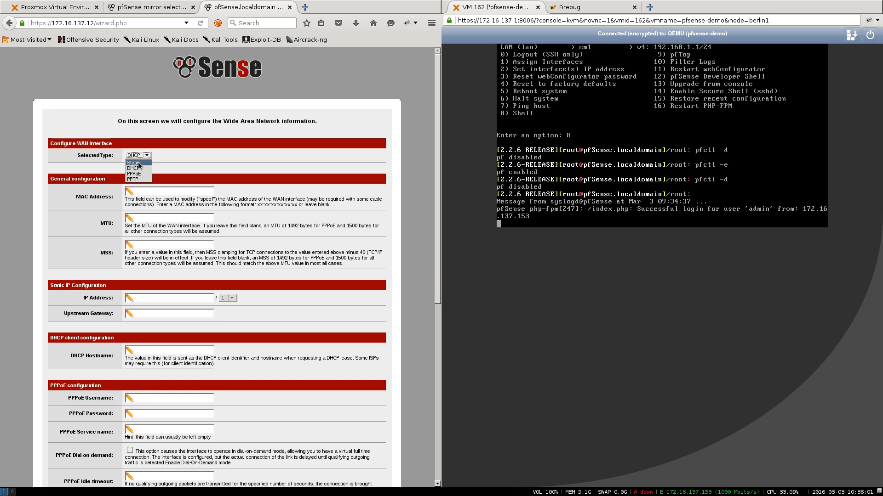
click(178, 164)
click(154, 189)
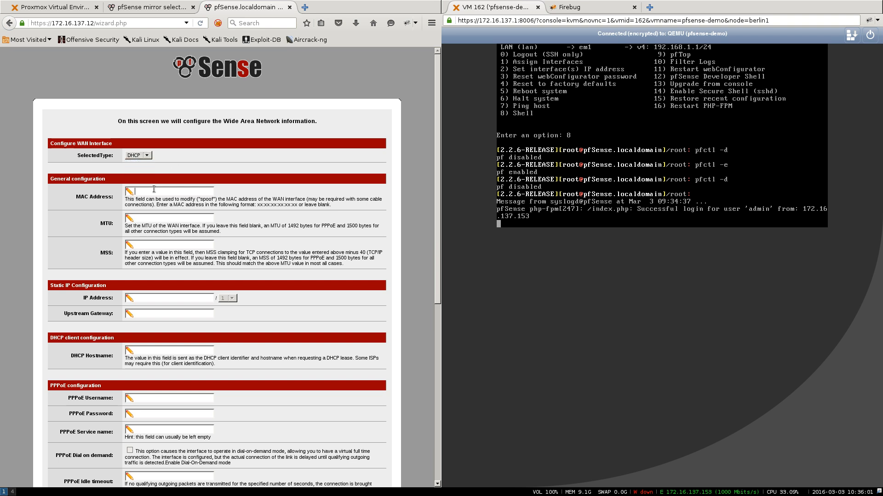
scroll(154, 189, down, 5)
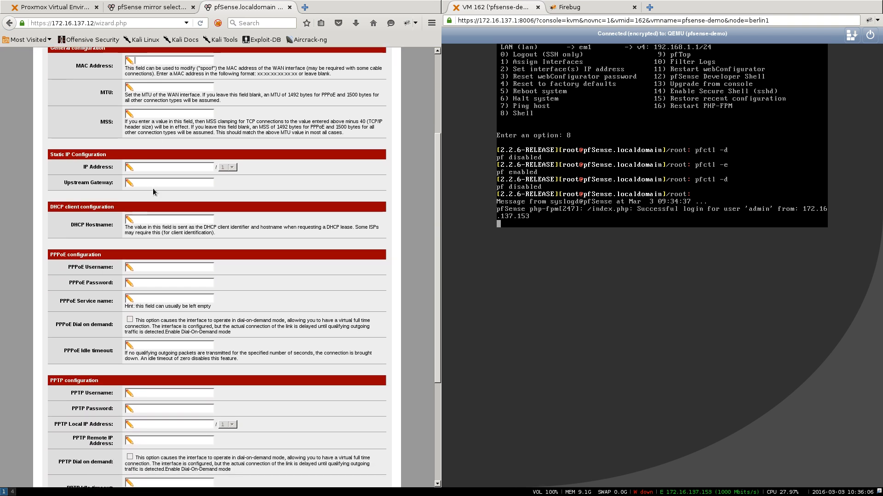
scroll(153, 189, down, 6)
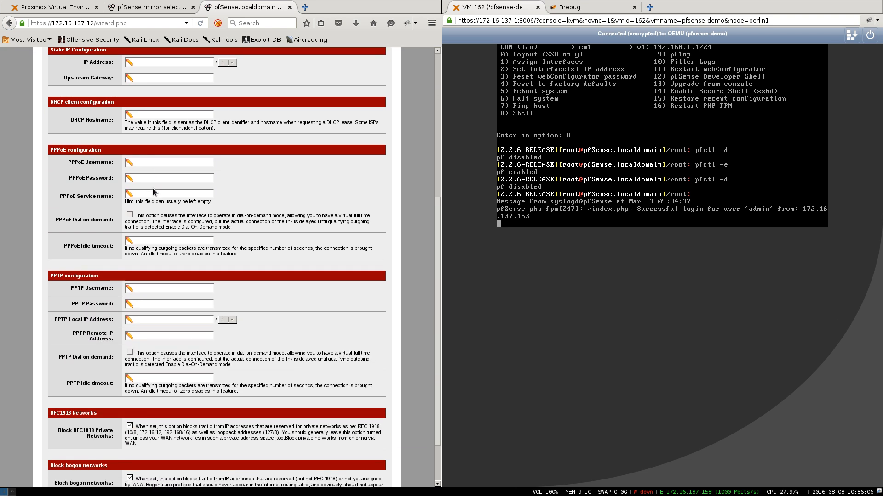
scroll(153, 192, up, 8)
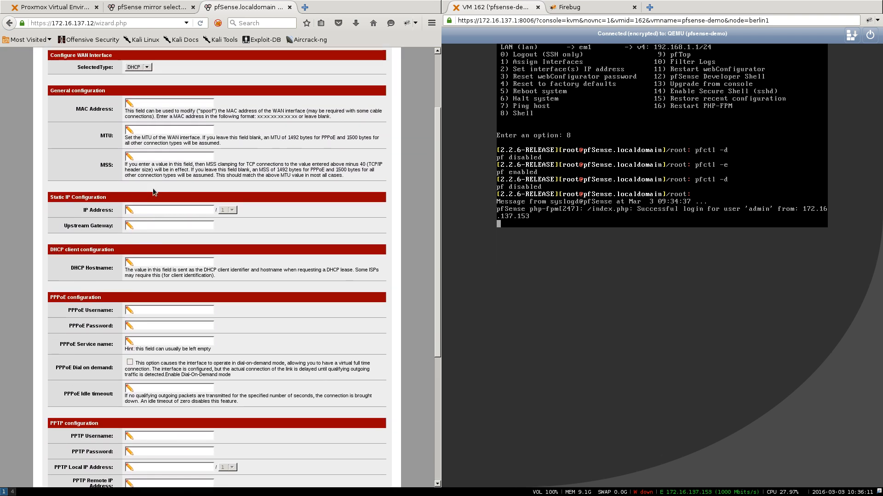
scroll(153, 192, down, 8)
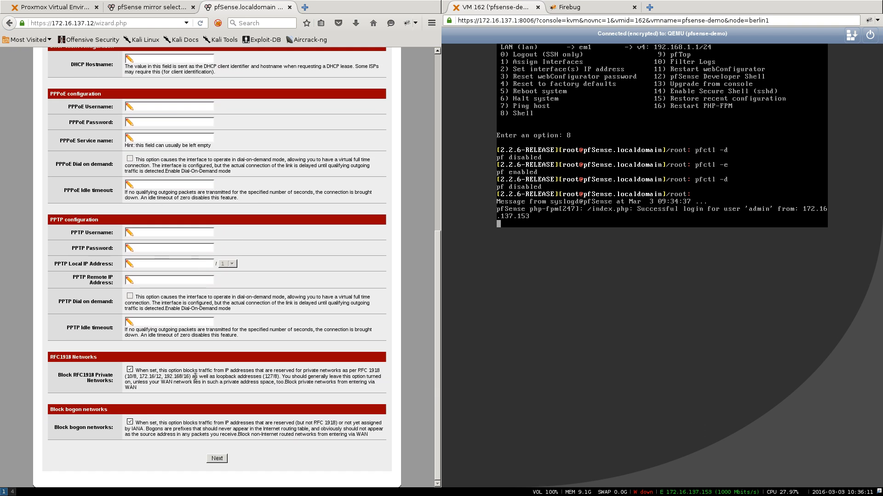
click(217, 458)
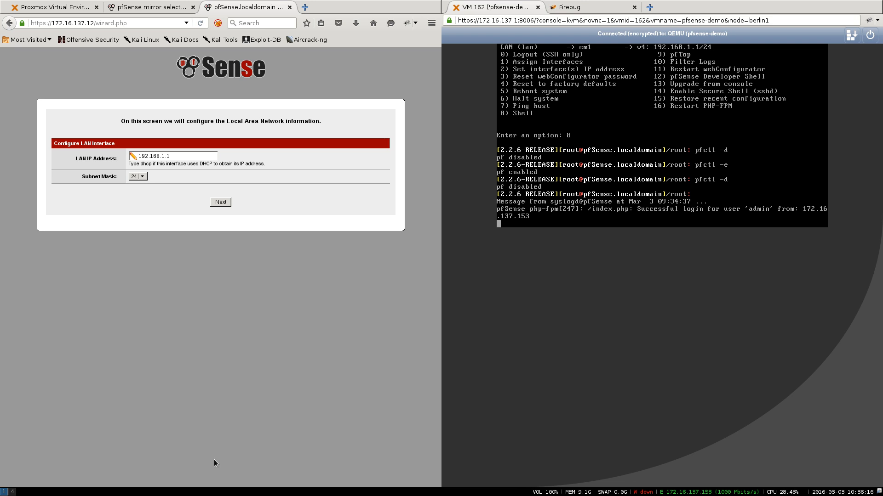
- Edit the LAN IP address to 192.168.100.1, leaving the subnet mask at /24
drag(183, 157, 107, 151)
click(151, 157)
click(166, 156)
text(00)
drag(185, 156, 133, 156)
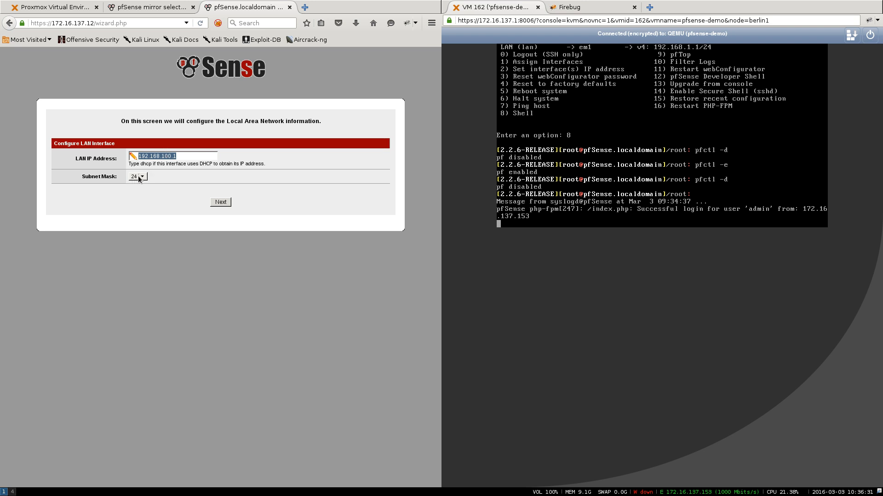
click(183, 173)
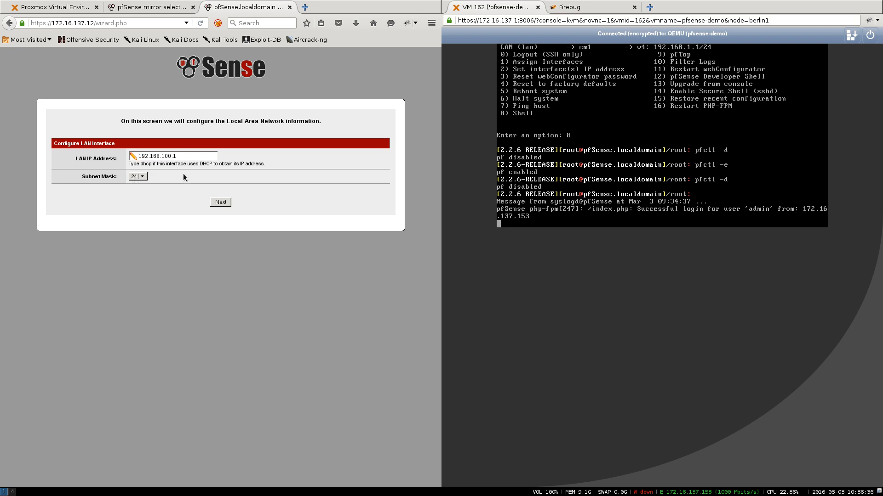
double_click(175, 158)
click(178, 156)
key(BackSpace)
click(176, 156)
drag(175, 156, 181, 156)
- Confirm the LAN settings, then enter the new admin password twice and submit it
click(217, 201)
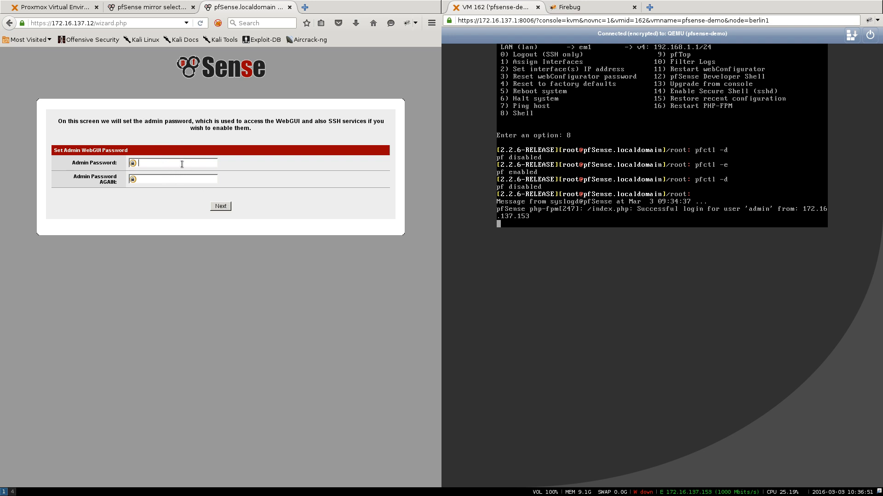
text(•••••••)
key(Tab)
text(•••••••)
click(220, 208)
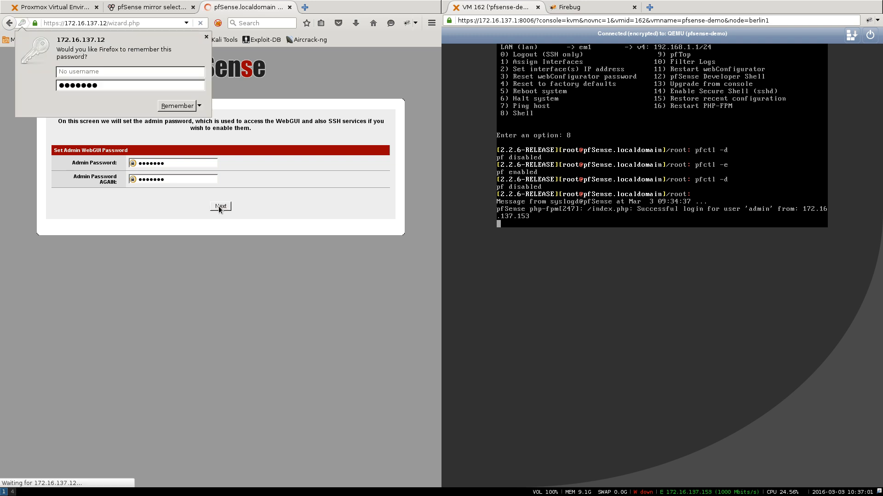
- Dismiss the save-password prompt, reload pfSense, and run pfctl -d in the console
click(206, 37)
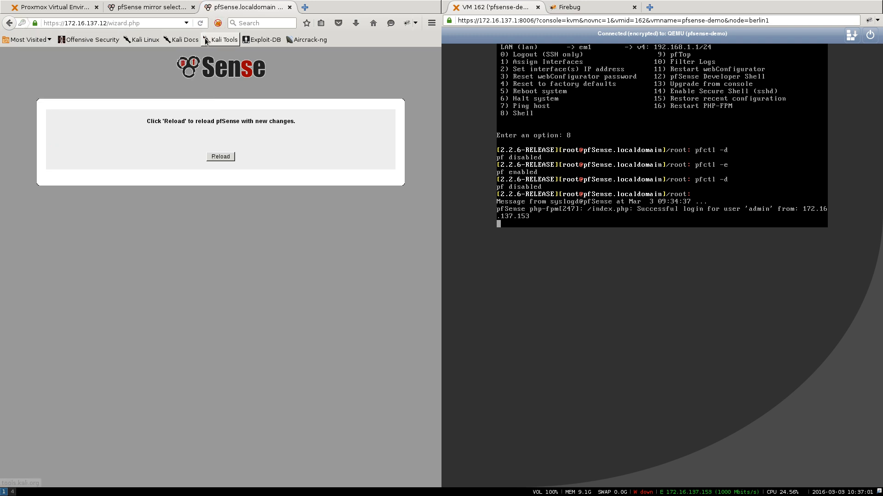
click(216, 157)
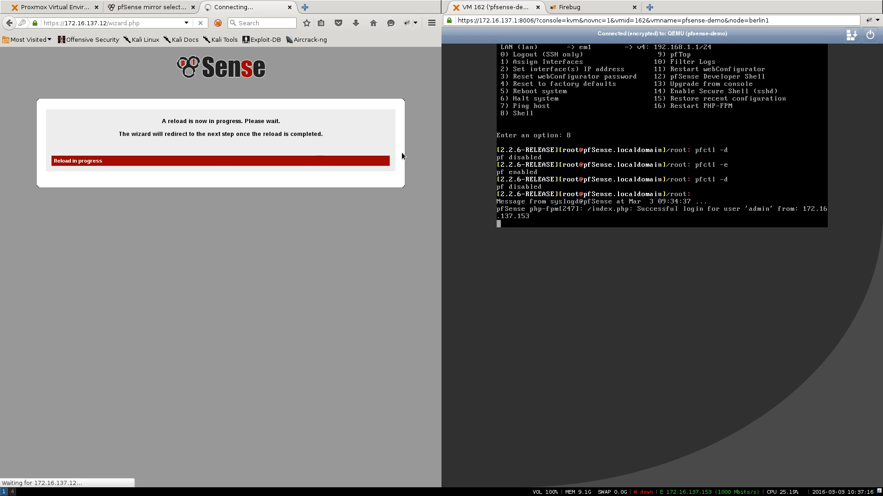
key(Return)
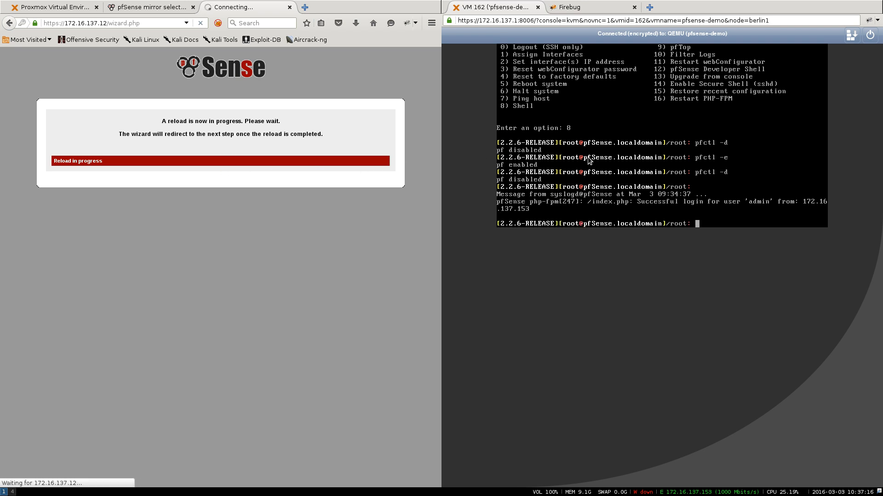
key(Up)
key(Return)
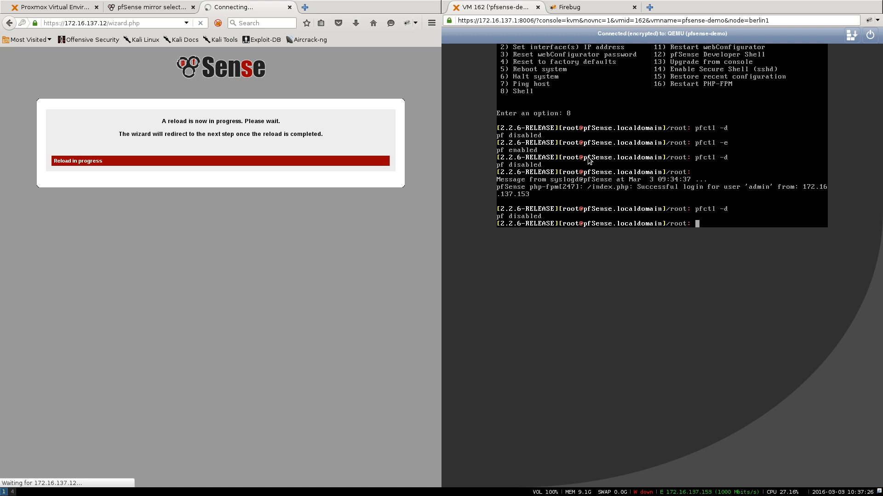
- Open the pfSense logo link in a new tab and rerun pfctl -d to disable the packet filter
right_click(209, 62)
click(221, 70)
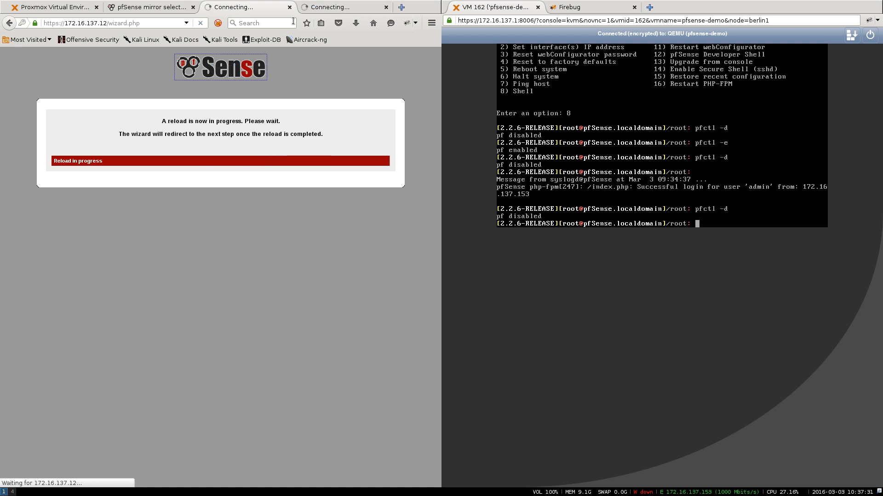
key(Up)
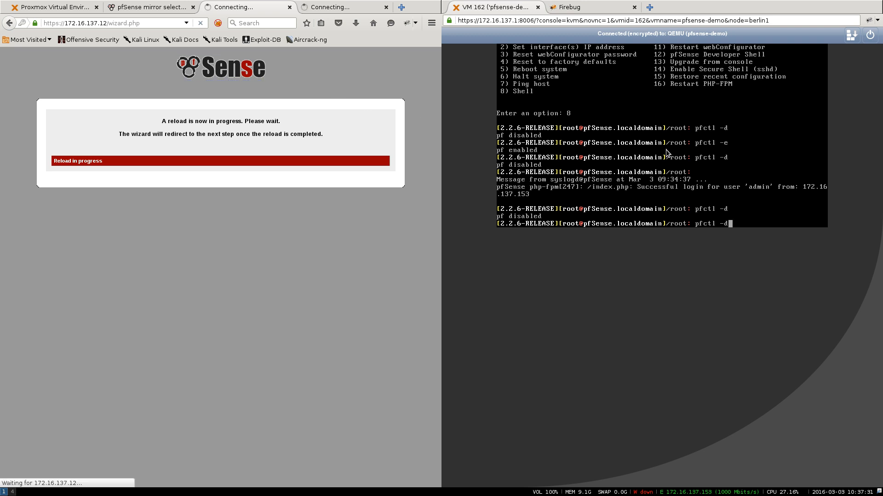
key(Return)
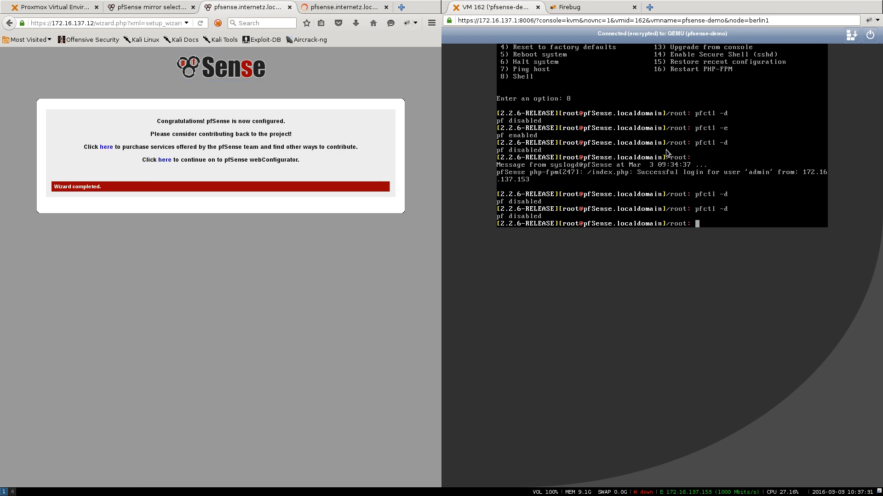
key(Up)
key(Return)
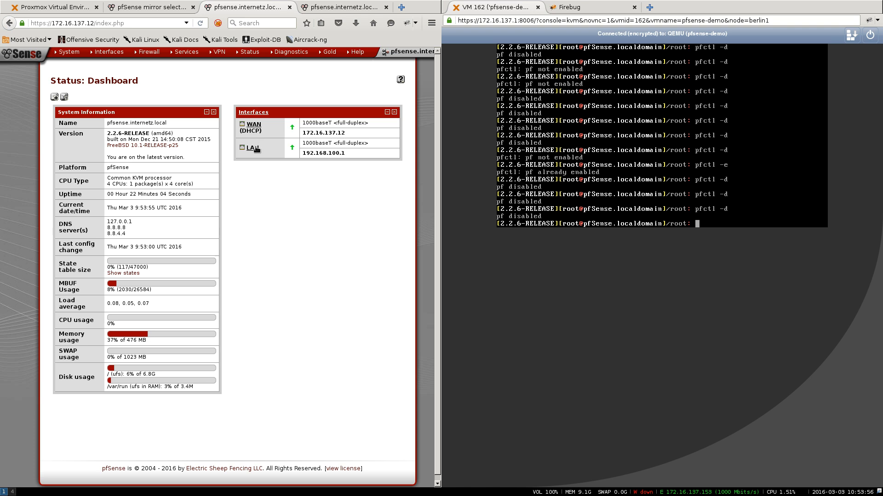
- Highlight WAN 172.16.137.12 and LAN 192.168.100.1 on the dashboard and close the extra tab
drag(302, 134, 380, 137)
drag(302, 154, 346, 156)
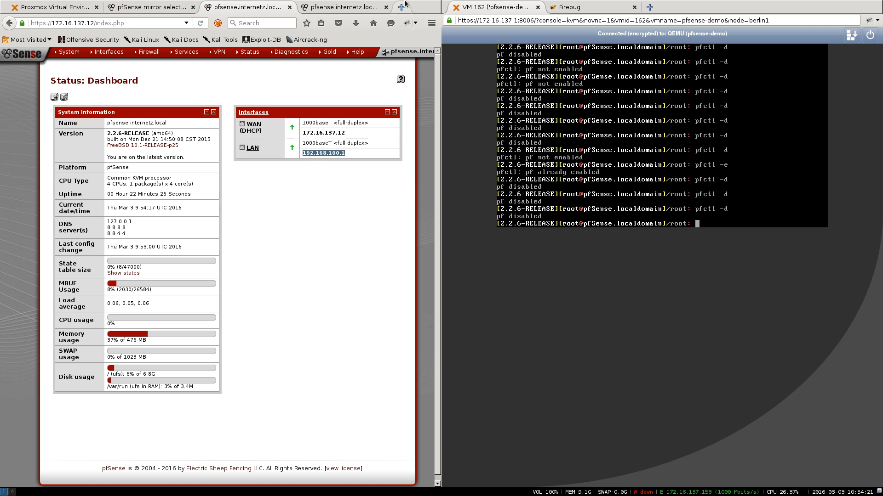
click(386, 7)
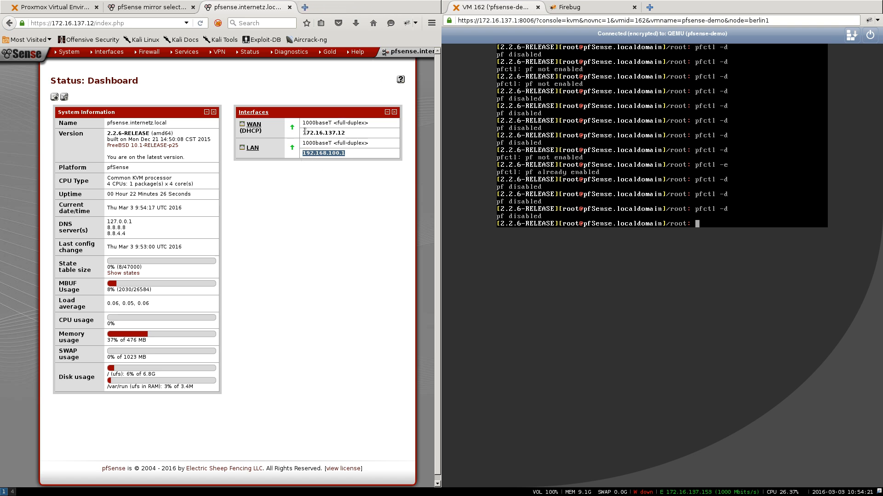
drag(302, 132, 346, 134)
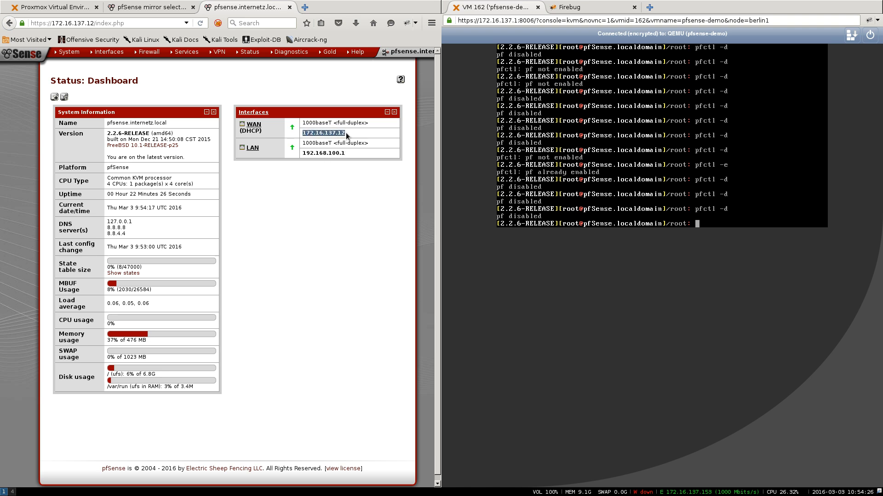
click(346, 134)
- Go to Firewall > Rules and review the default IPv4 allow rule on the LAN tab
mouse_move(155, 52)
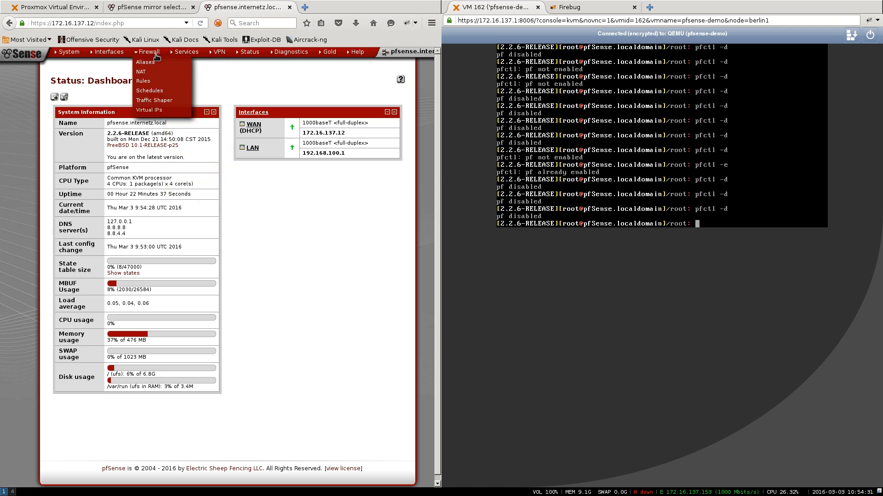
click(147, 81)
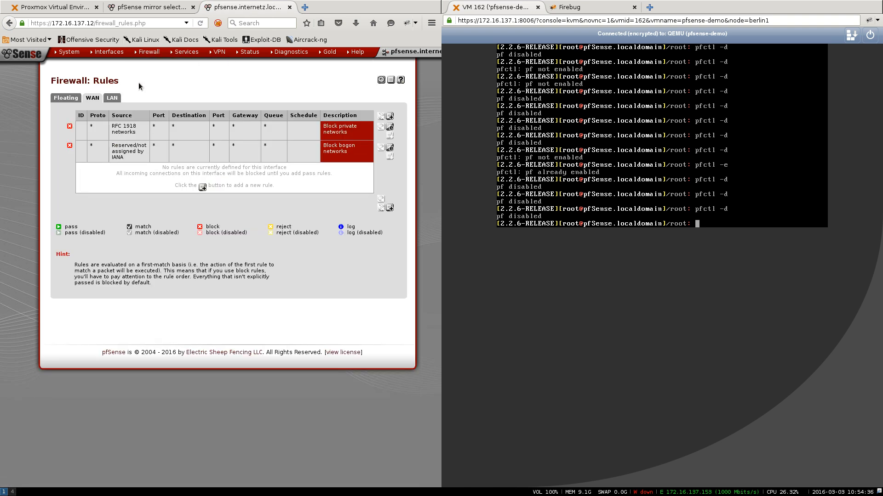
click(112, 98)
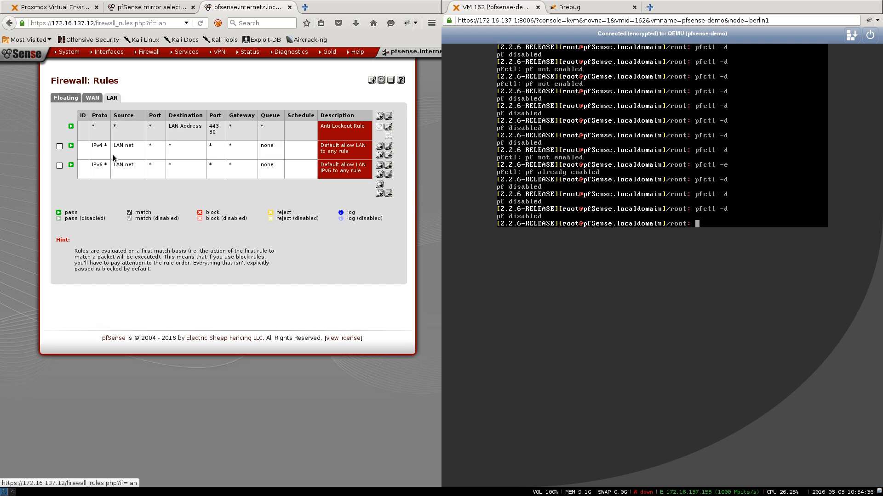
drag(91, 146, 126, 146)
click(126, 146)
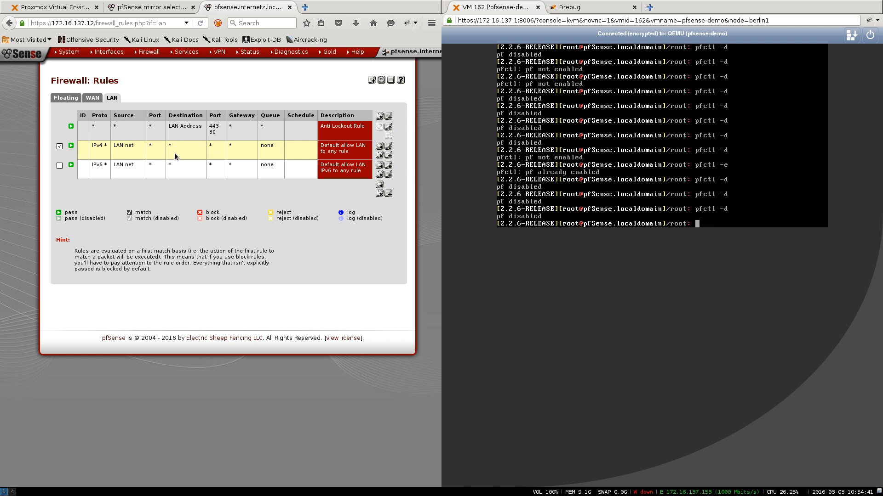
click(97, 146)
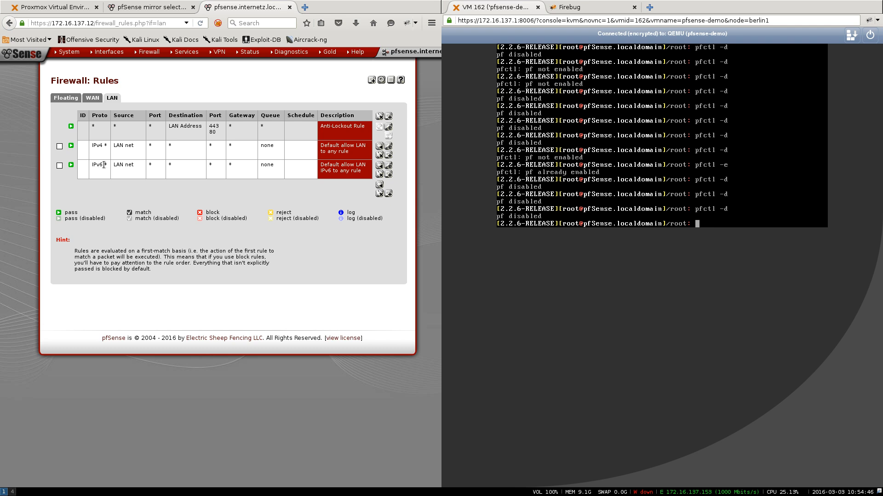
- Switch to the WAN rules, which only block RFC 1918 and bogon networks
click(92, 98)
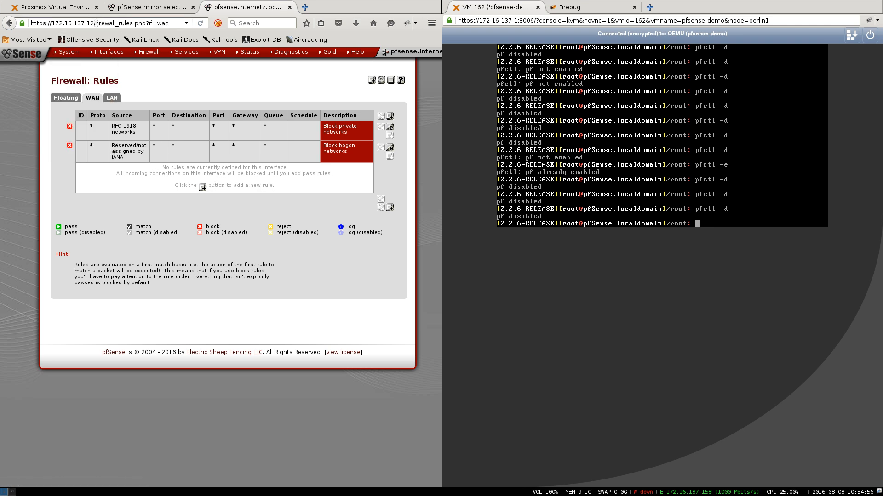
drag(96, 23, 54, 22)
click(598, 328)
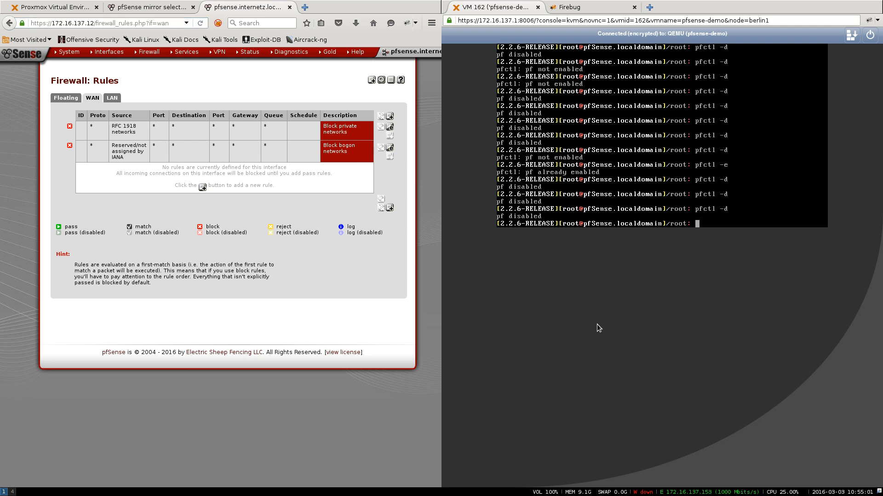
- Open a terminal and run sudo ifconfig to list the network interfaces
key(super+Return)
text(sudo )
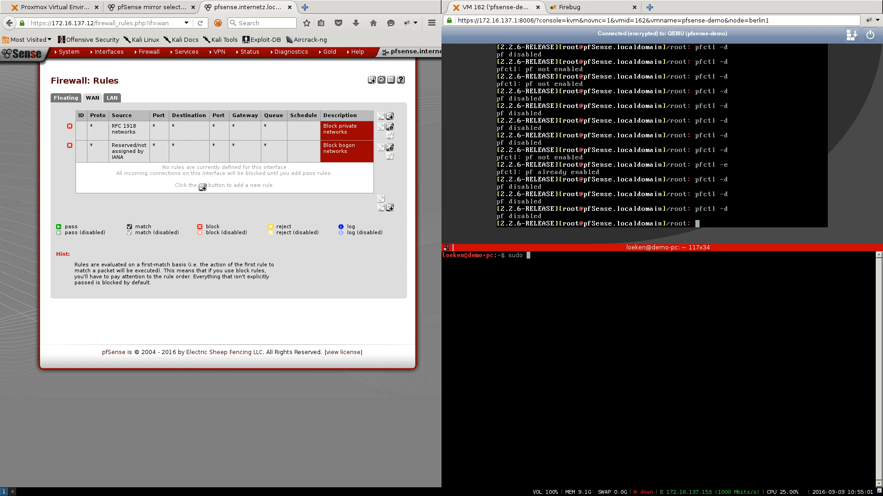
text(ifconfig)
key(Return)
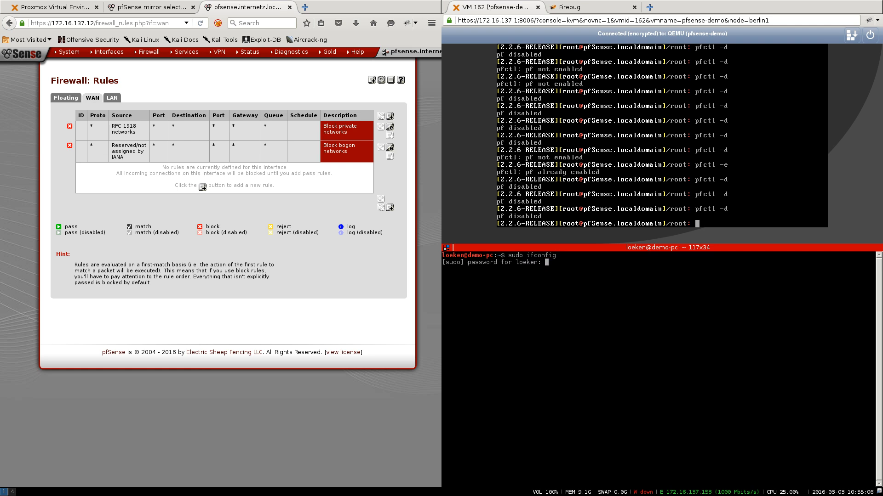
key(Return)
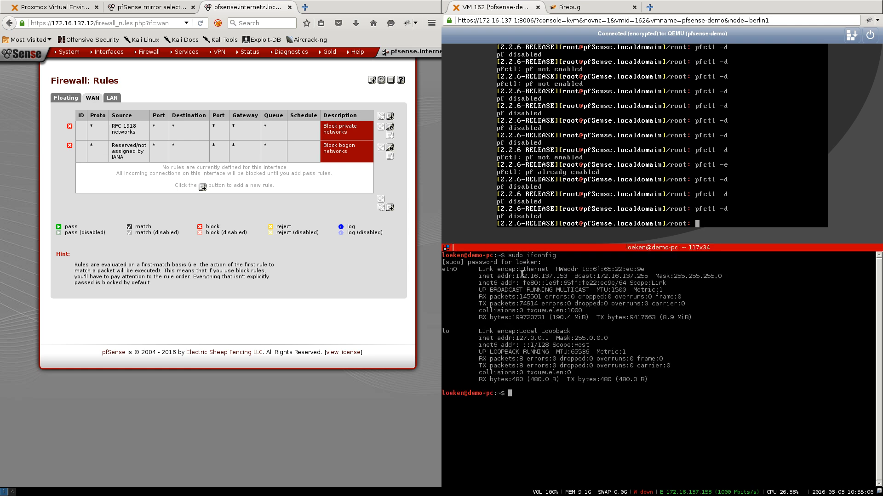
- Copy the eth0 address 172.16.137.153
drag(515, 276, 570, 277)
right_click(570, 276)
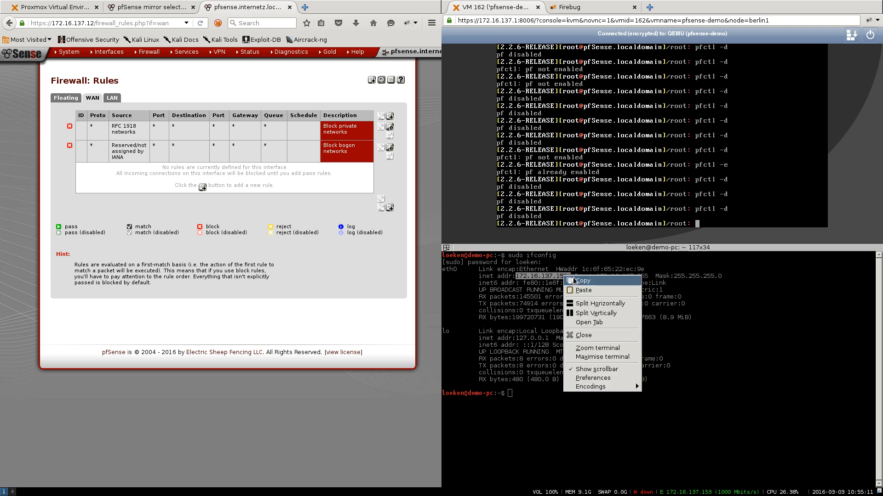
click(573, 278)
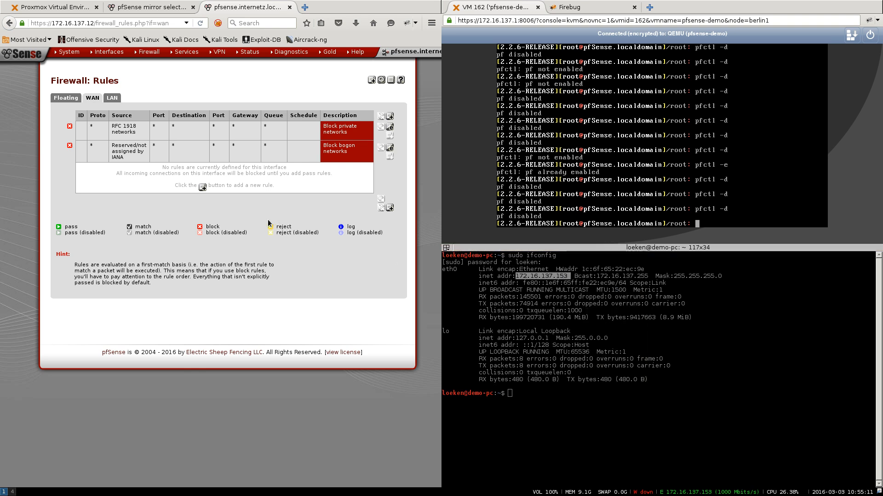
- Add a WAN pass rule from single host 172.16.137.153 to destination port 443 and save it
click(202, 187)
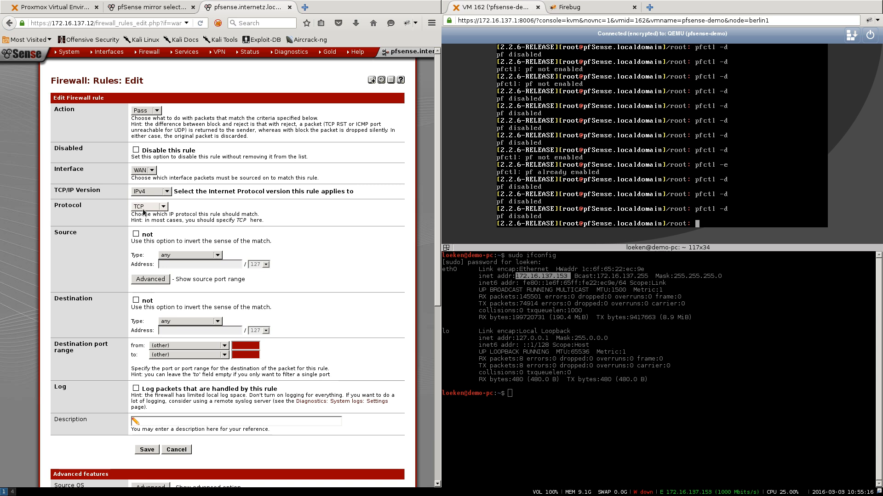
click(189, 255)
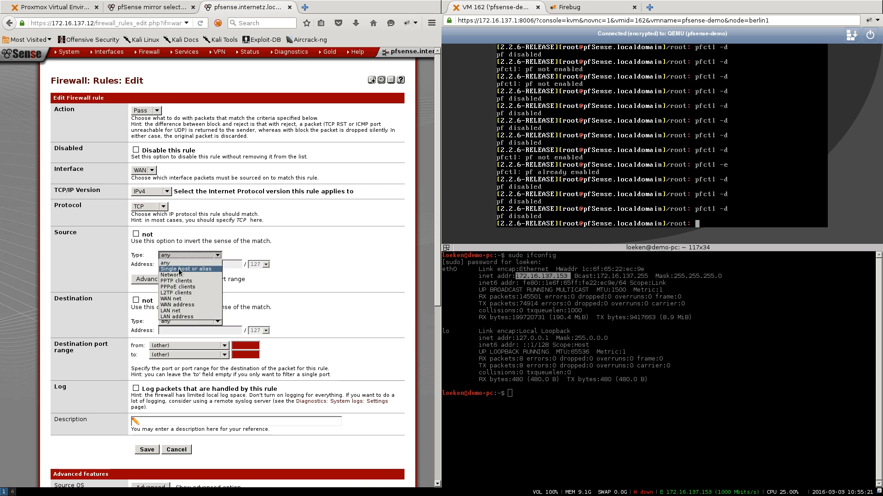
click(175, 266)
middle_click(175, 265)
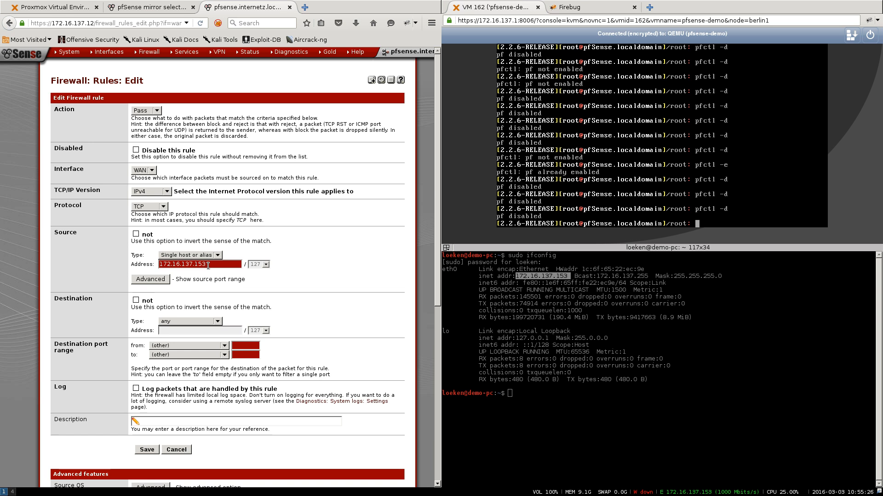
key(Tab)
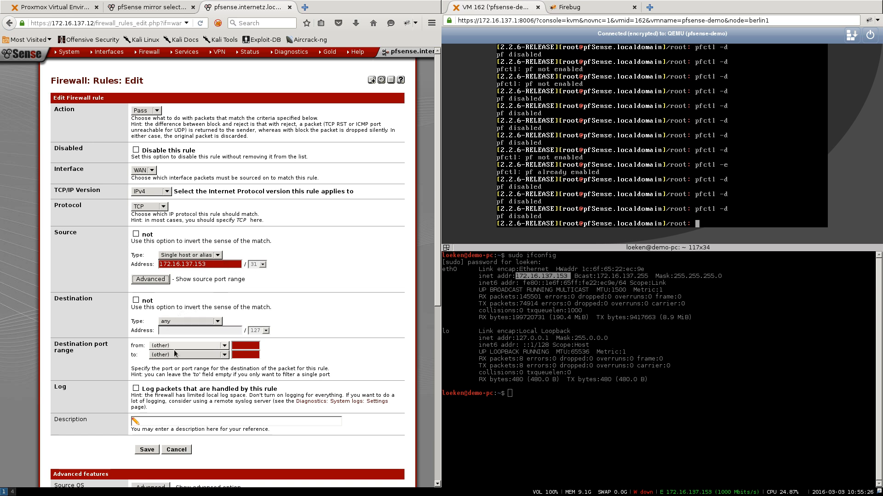
click(243, 346)
text(443)
click(244, 353)
text(4)
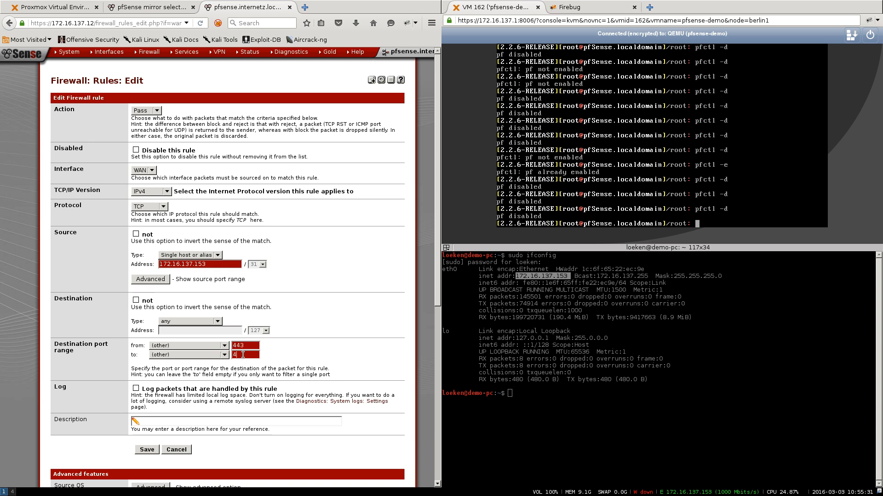
click(146, 450)
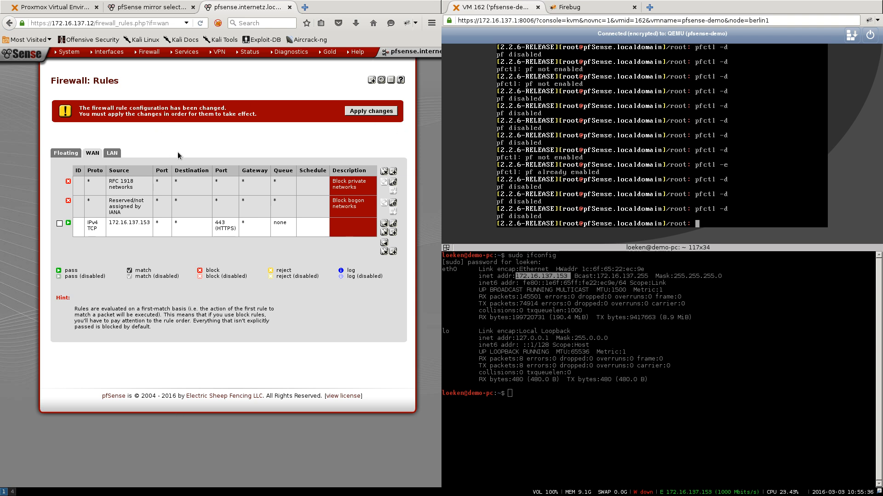
- Apply the firewall changes and check the private-network and bogon block rules
click(376, 109)
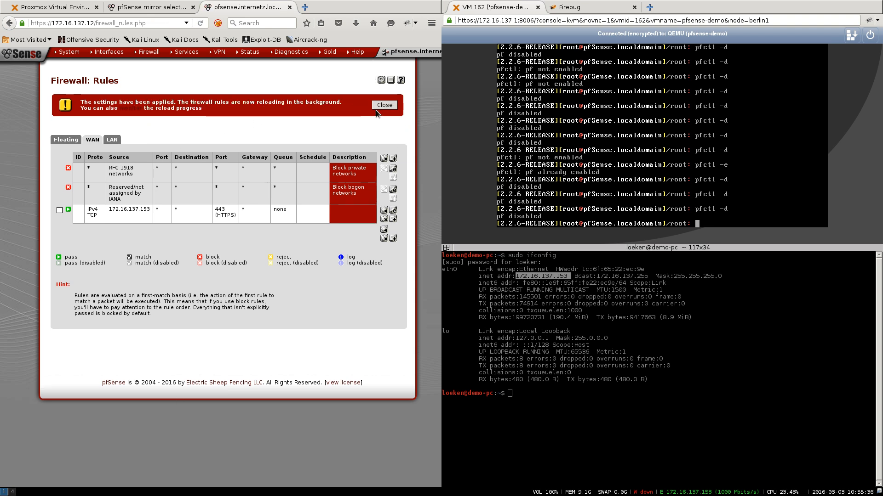
drag(107, 166, 146, 198)
click(147, 199)
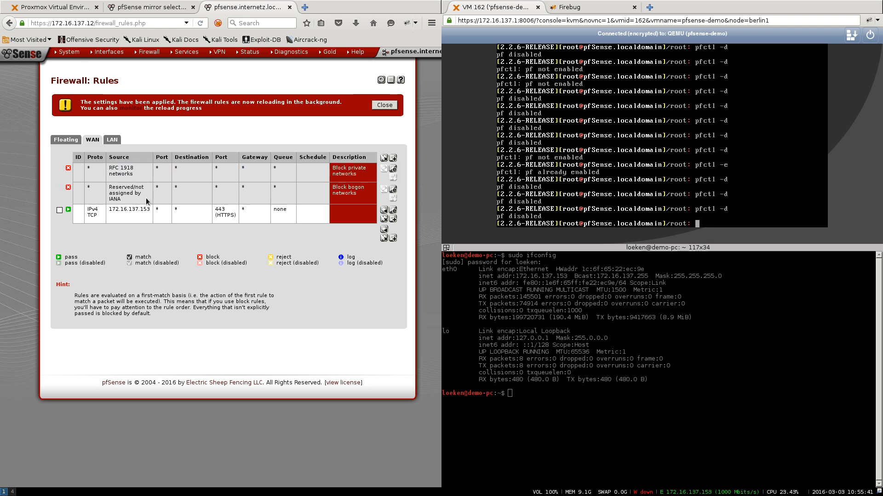
- Open the pfSense dashboard in a second tab and rerun pfctl -d to disable the packet filter
right_click(14, 50)
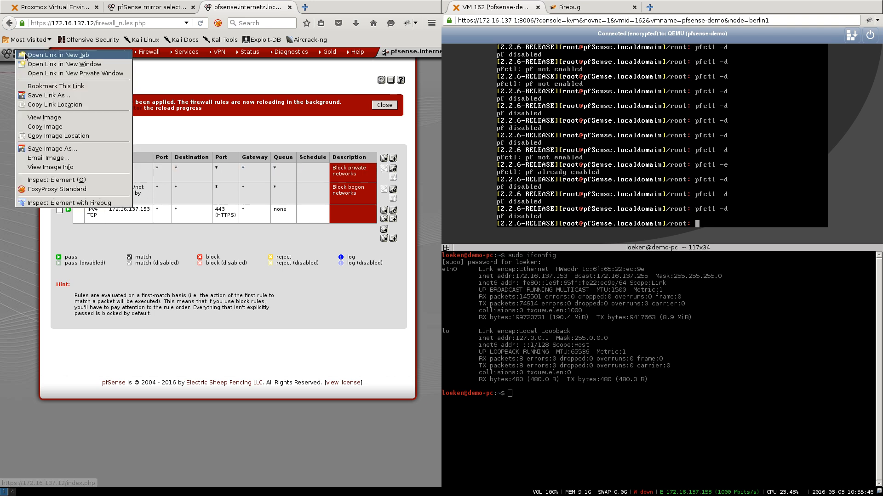
click(27, 56)
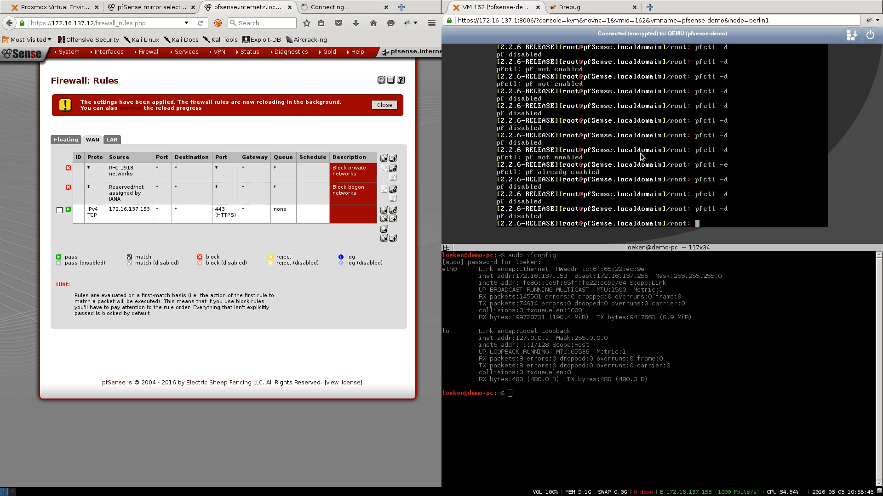
key(Up)
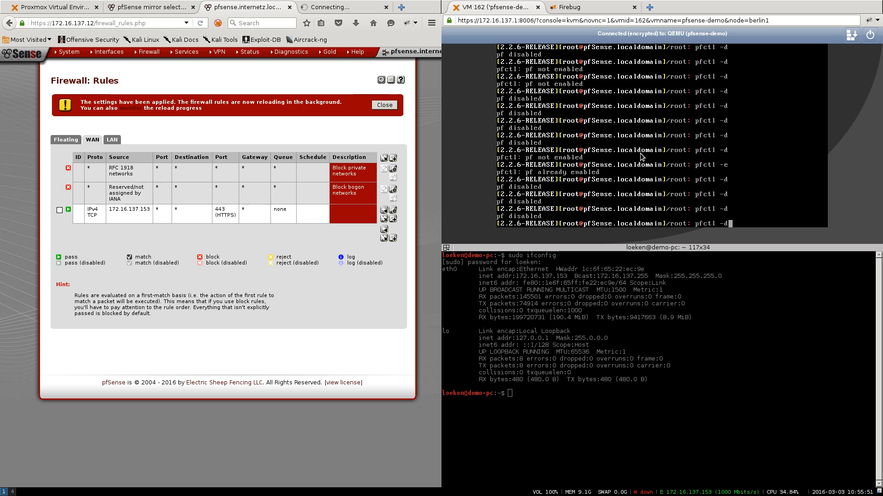
key(Return)
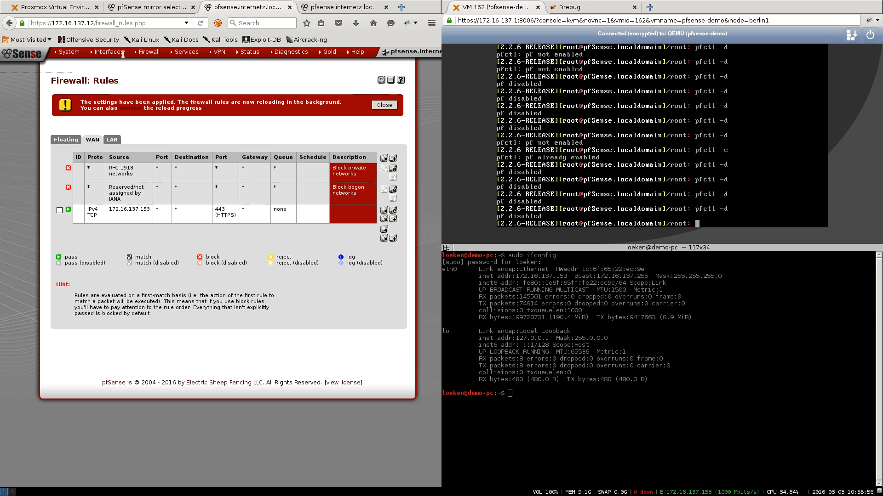
- Untick Block private networks and Block bogon networks on WAN, then save and apply
mouse_move(123, 54)
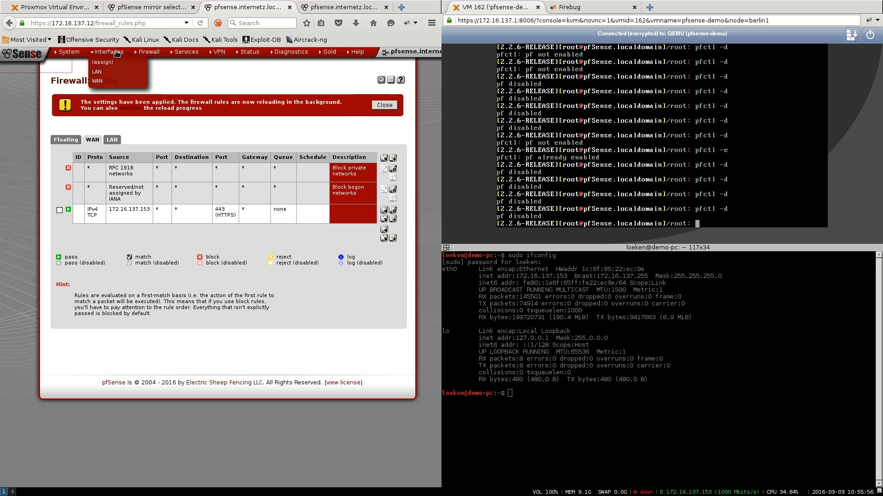
click(107, 82)
scroll(116, 179, down, 5)
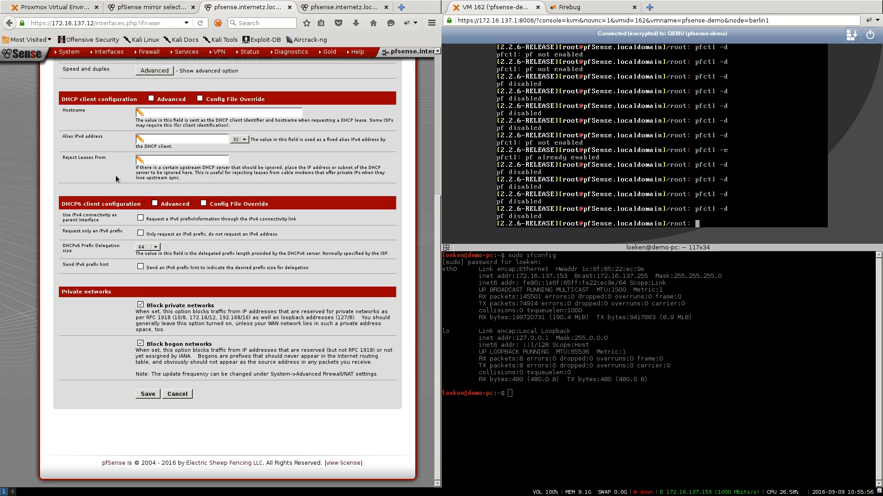
click(140, 343)
click(140, 305)
mouse_move(190, 318)
mouse_down()
mouse_move(248, 317)
mouse_move(204, 318)
mouse_up()
click(151, 395)
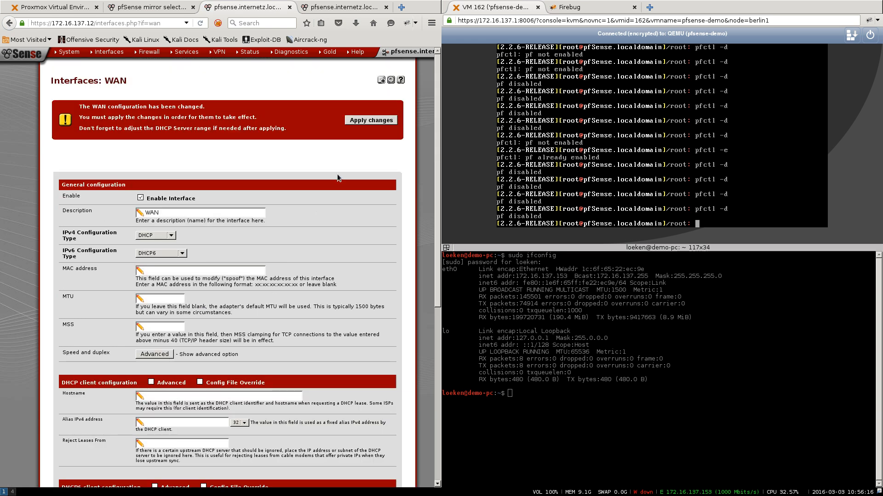
click(360, 120)
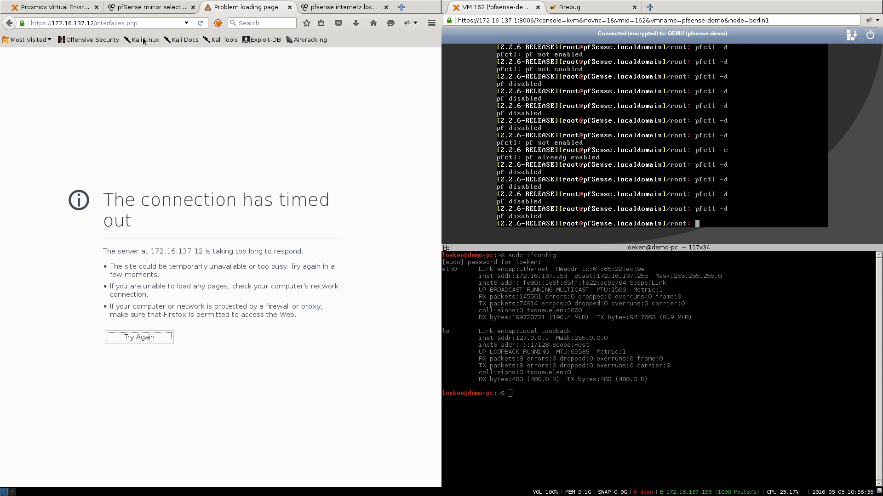
- Reload the pfSense web interface and return to its dashboard
click(137, 23)
key(Return)
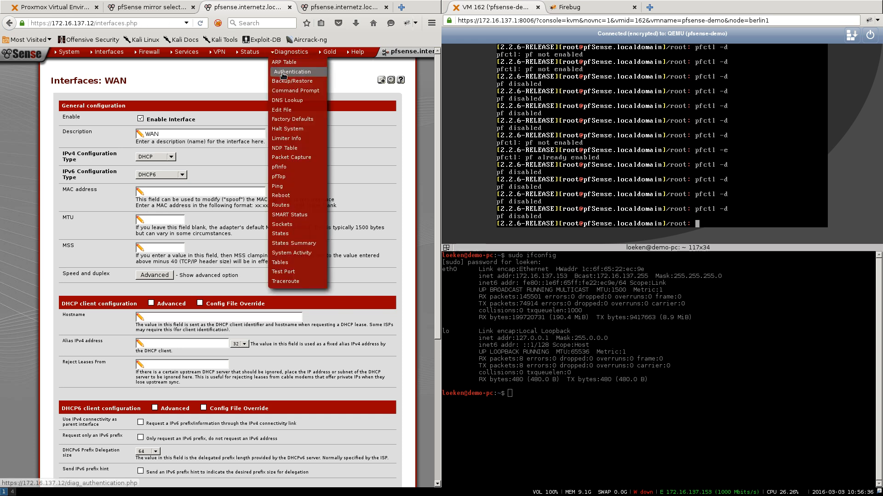
click(24, 56)
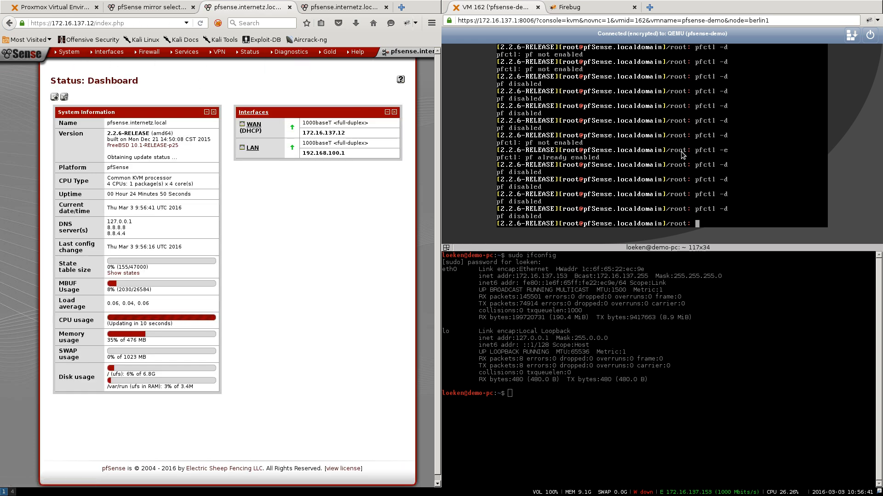
- Run pfctl -e in the console, which reports pf is already enabled
key(Up)
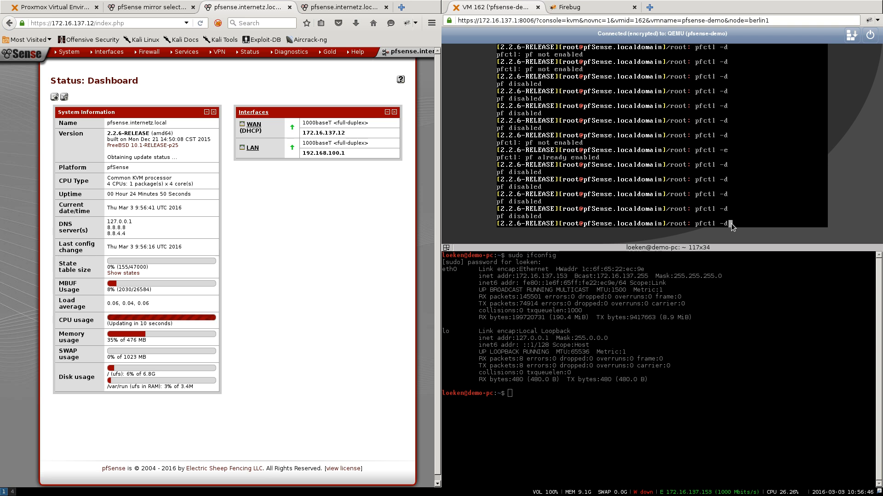
key(BackSpace)
text(e)
key(Return)
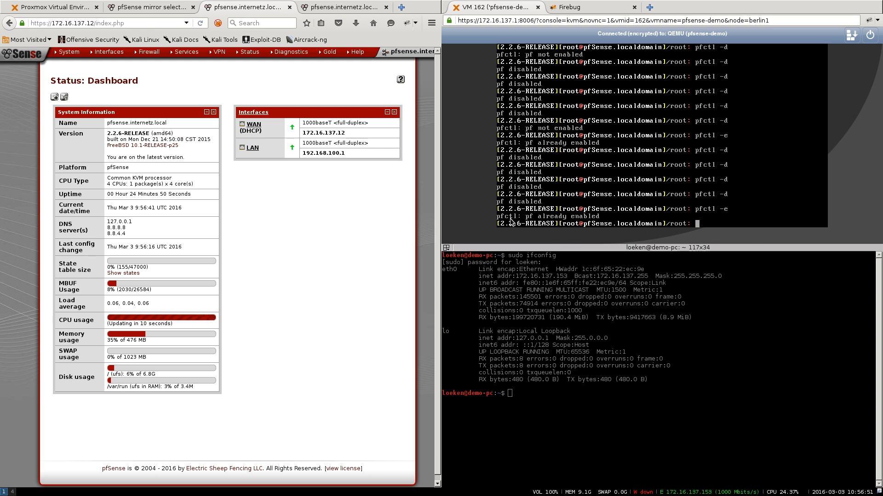
- Open the firewall rules list and check the rule's source address 172.16.137.153
mouse_move(155, 53)
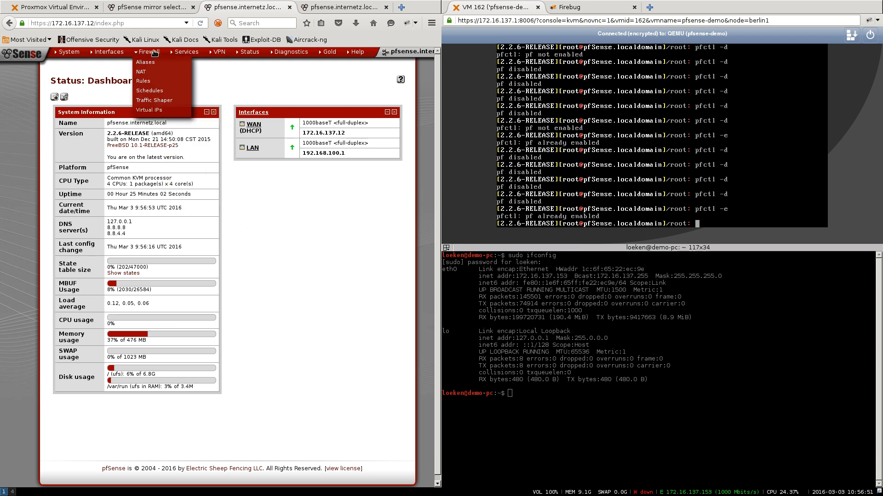
click(148, 81)
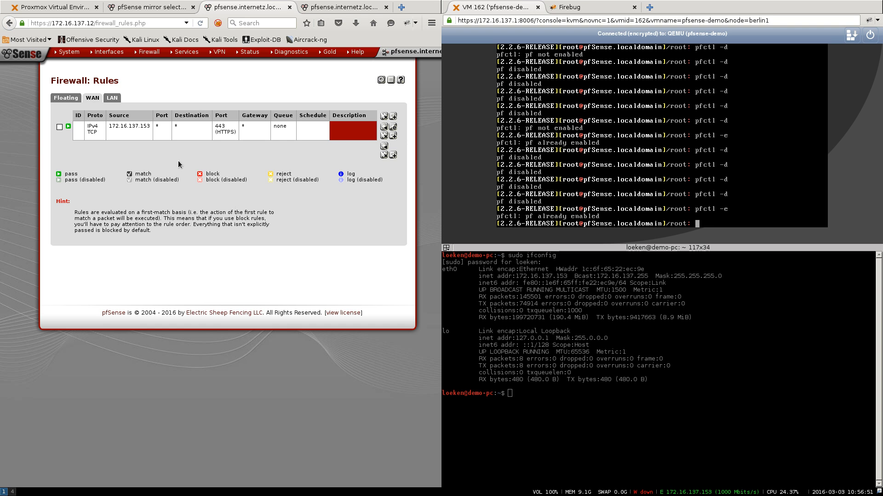
drag(110, 126, 152, 129)
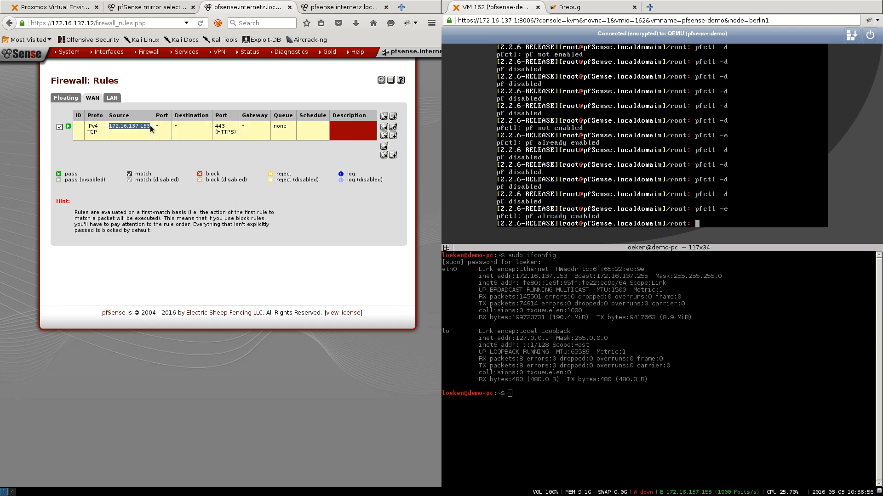
click(128, 144)
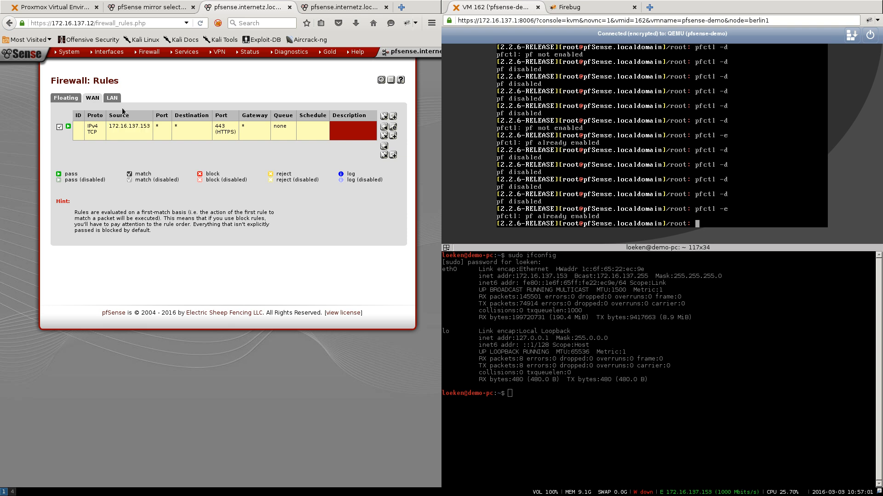
- Set the LAN IPv6 Configuration Type to None, save and apply, and close the extra tab
mouse_move(106, 52)
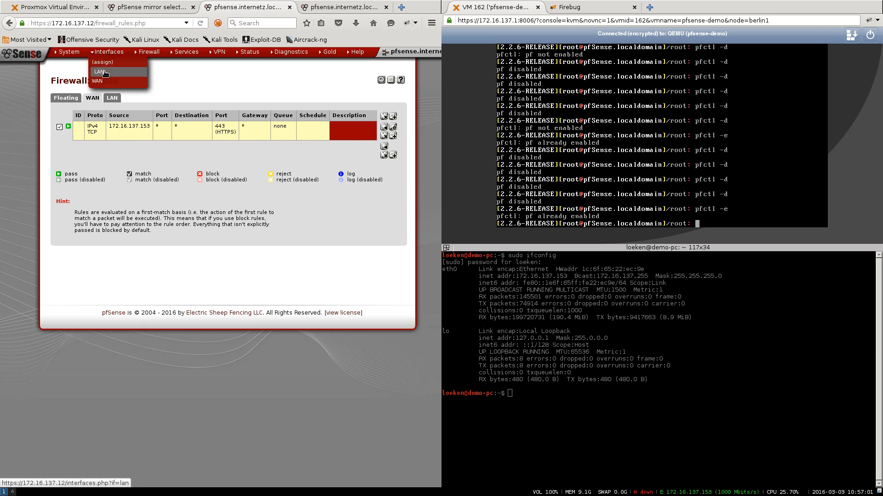
click(105, 72)
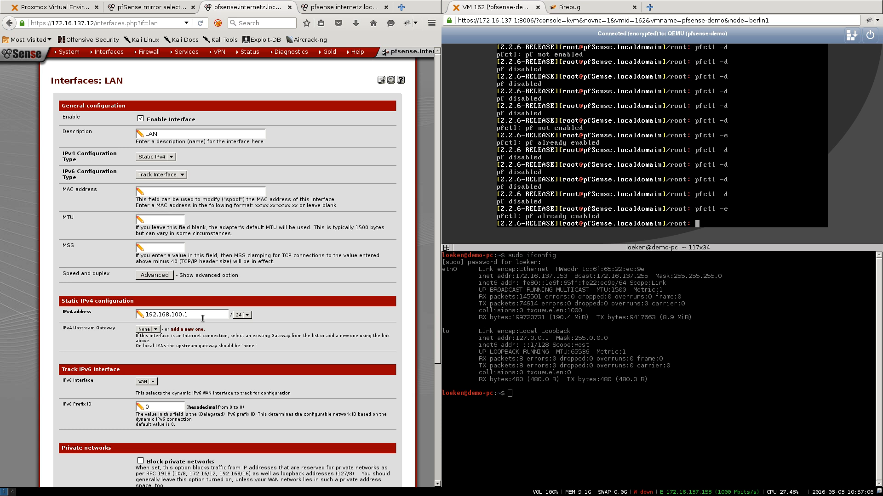
drag(208, 317, 177, 300)
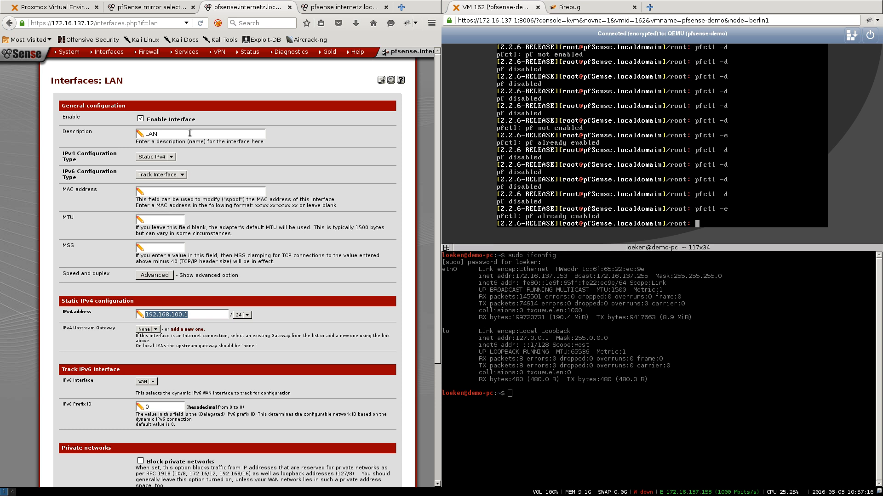
click(153, 176)
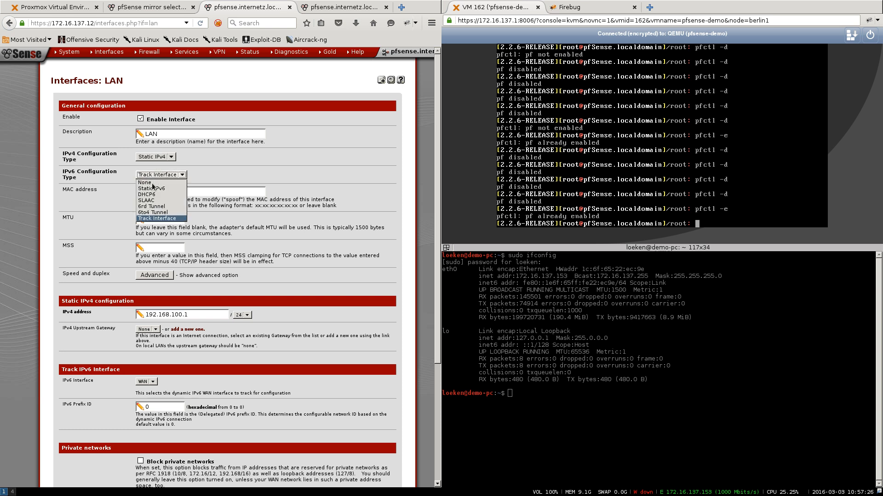
click(151, 184)
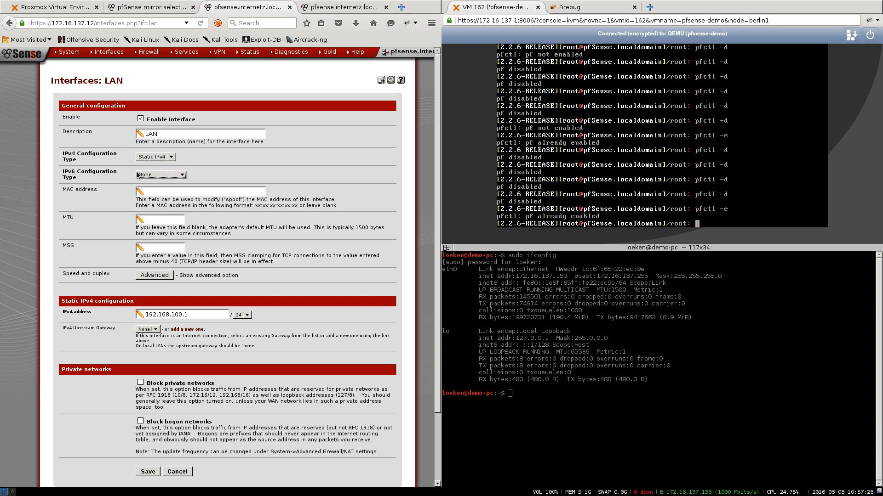
scroll(150, 110, down, 3)
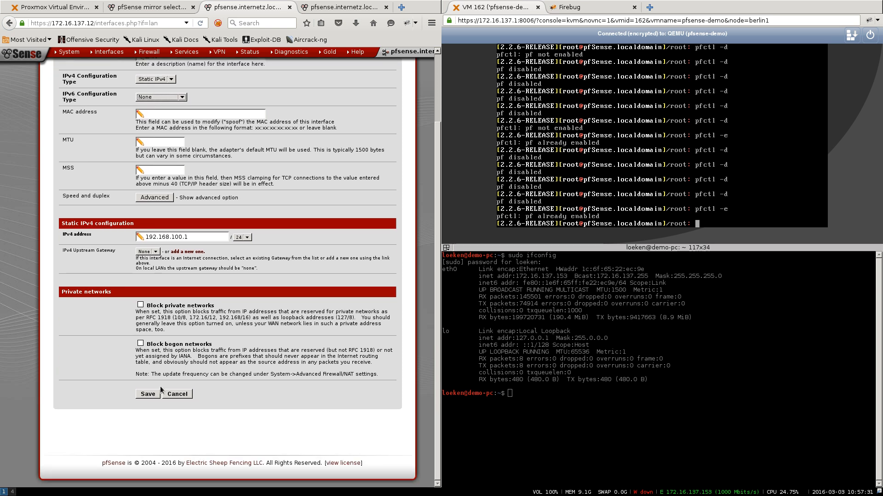
click(148, 394)
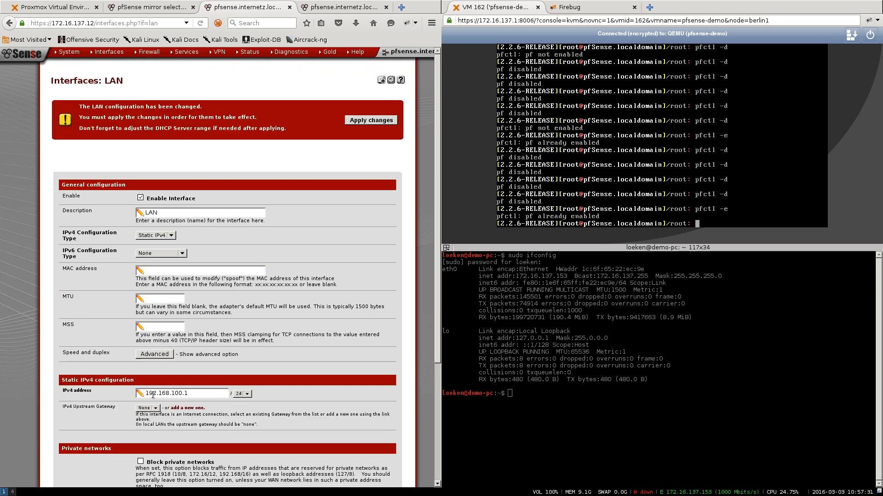
click(374, 120)
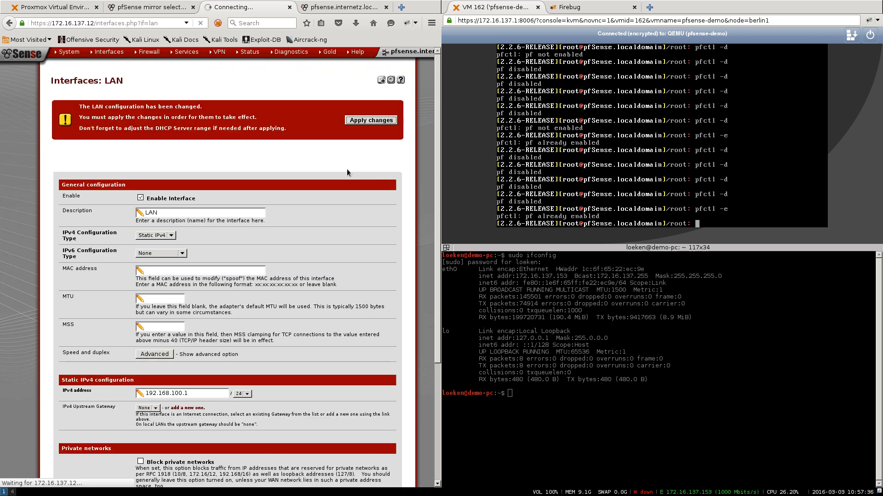
click(387, 7)
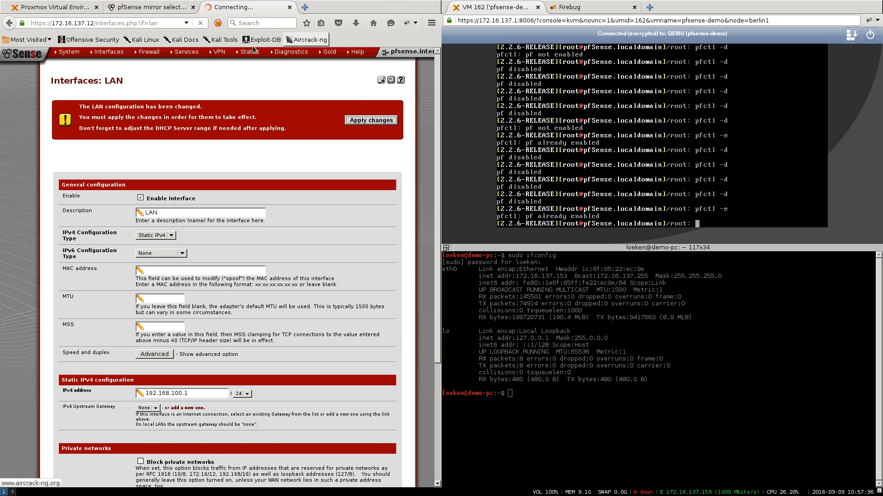
- Set the WAN IPv6 Configuration Type to None, save and apply, then return to the dashboard
mouse_move(109, 52)
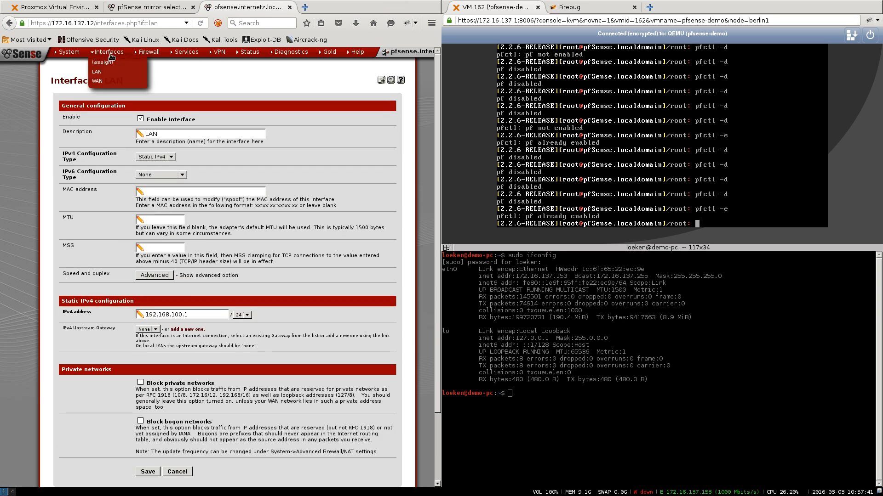
click(110, 82)
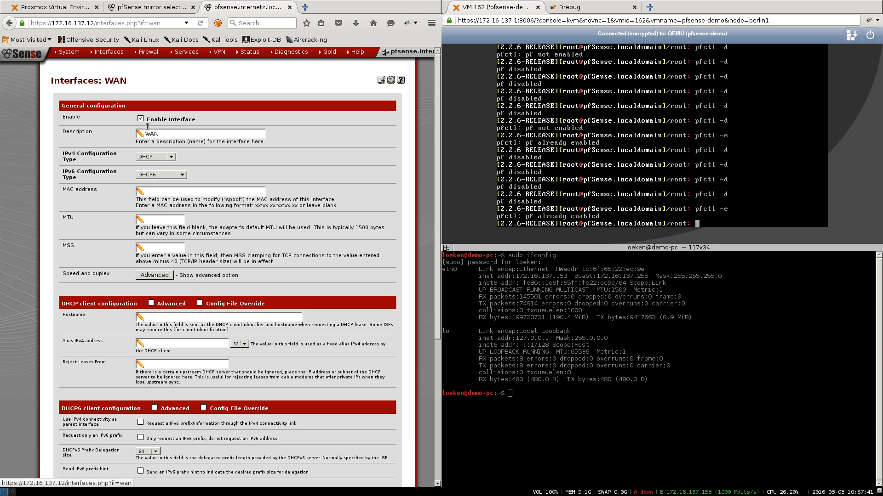
click(176, 175)
click(176, 183)
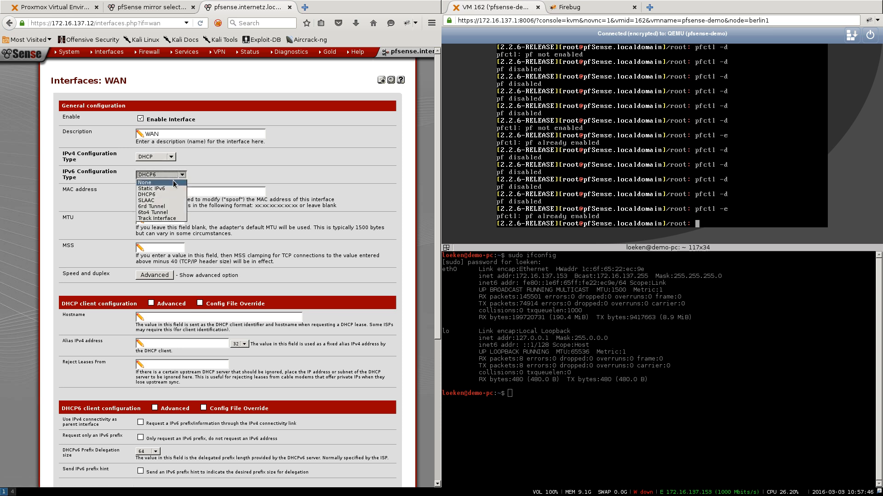
scroll(137, 286, down, 5)
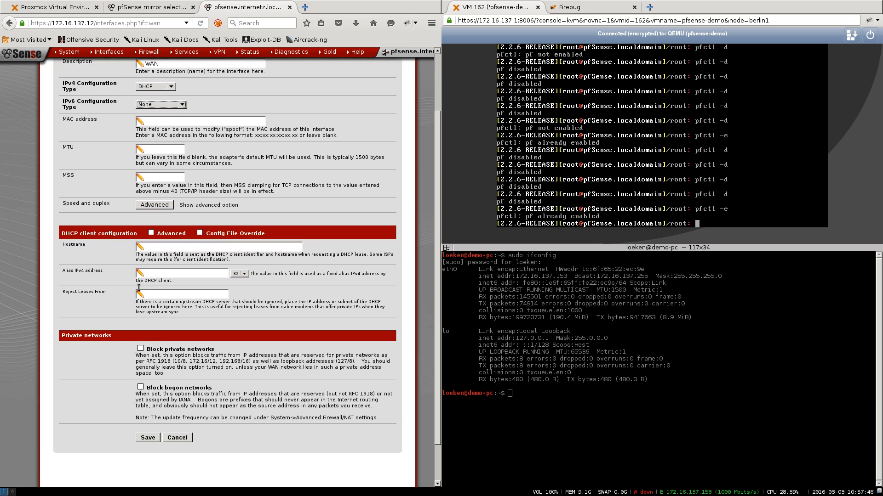
click(146, 403)
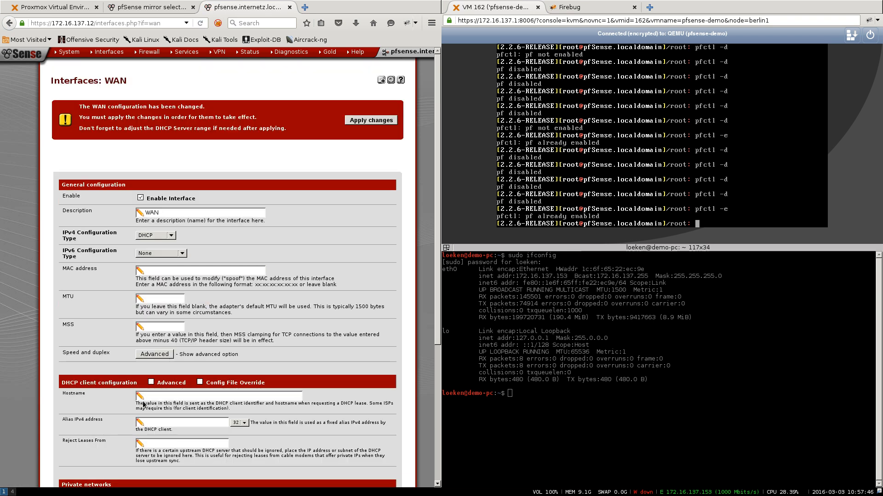
click(350, 122)
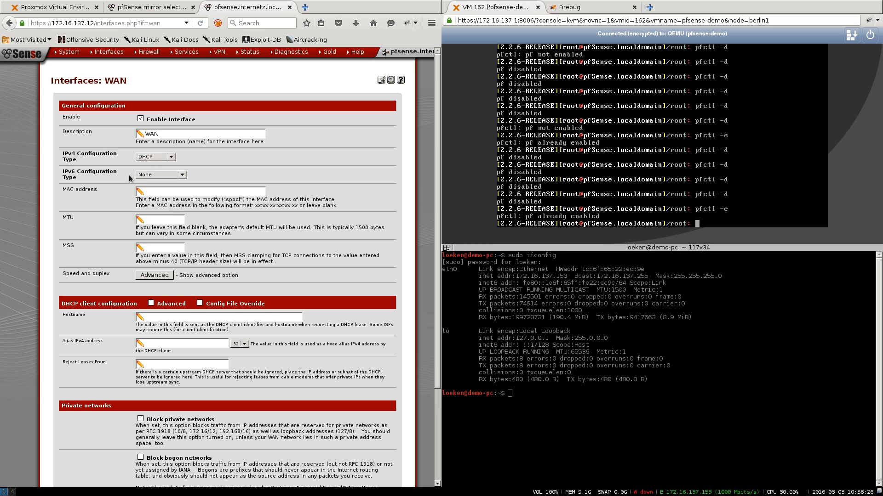
drag(127, 175, 65, 171)
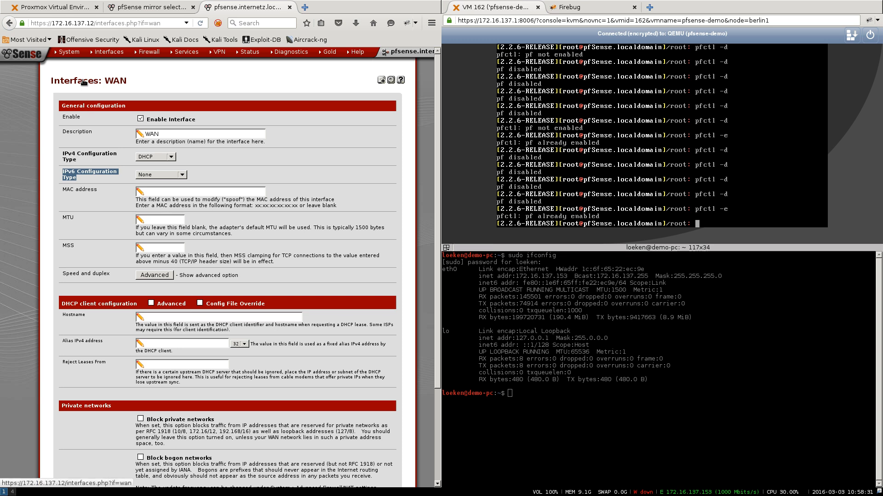
click(30, 57)
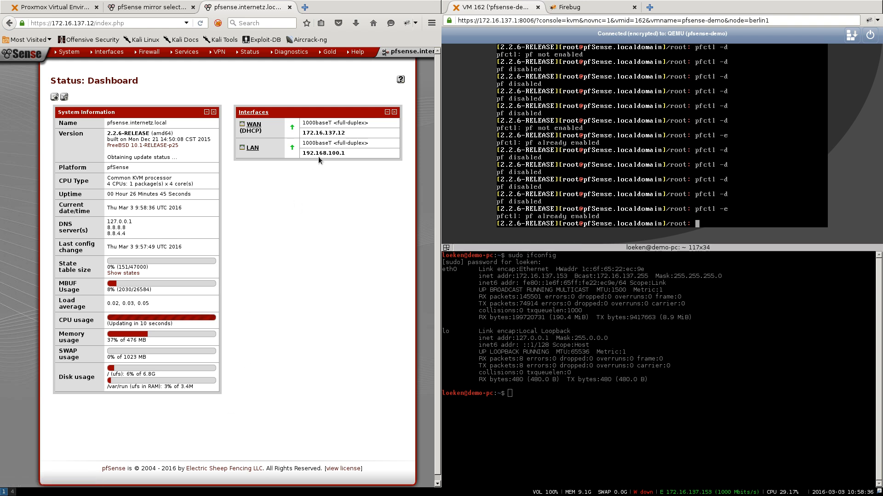
drag(354, 154, 241, 125)
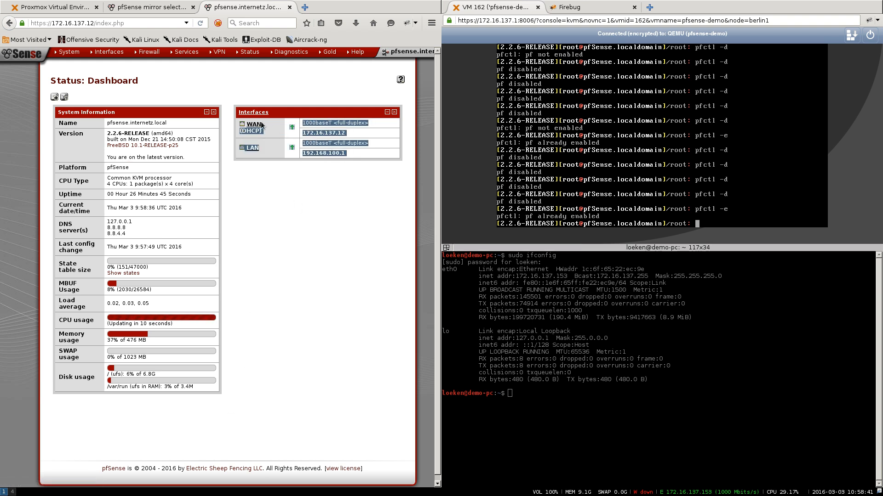
click(285, 197)
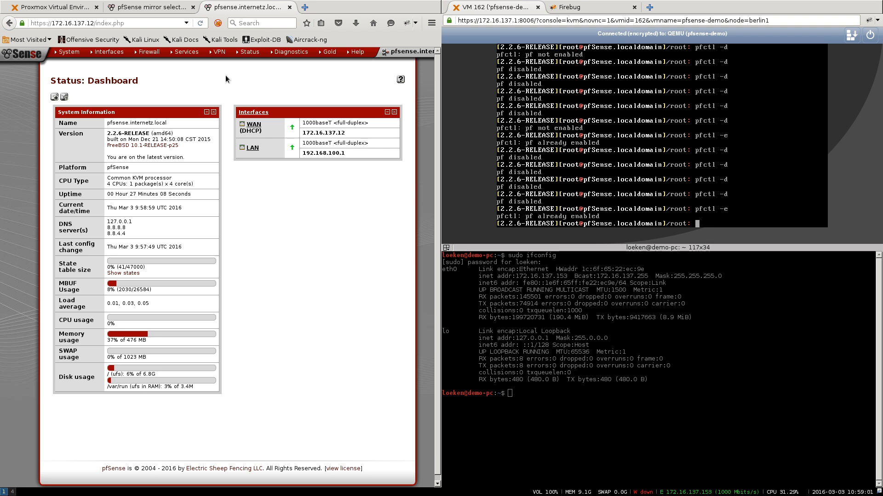
mouse_move(68, 54)
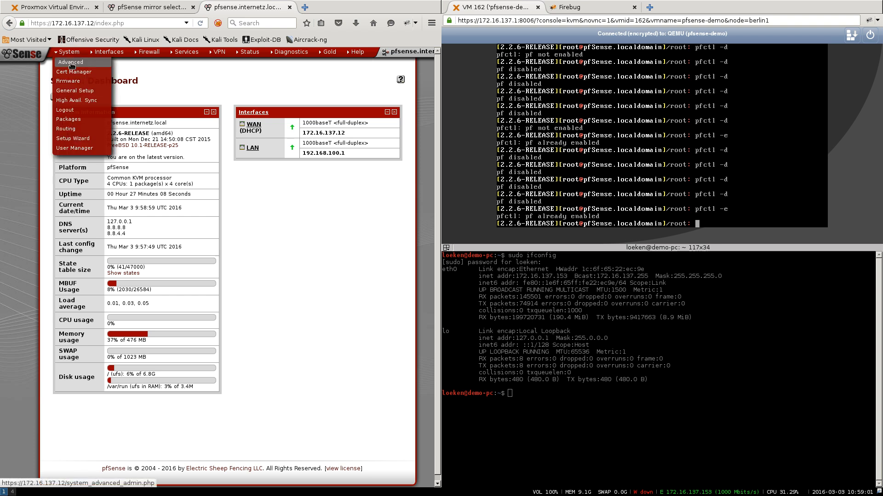
- Find squid3 under System > Packages > Available Packages and install it
click(75, 121)
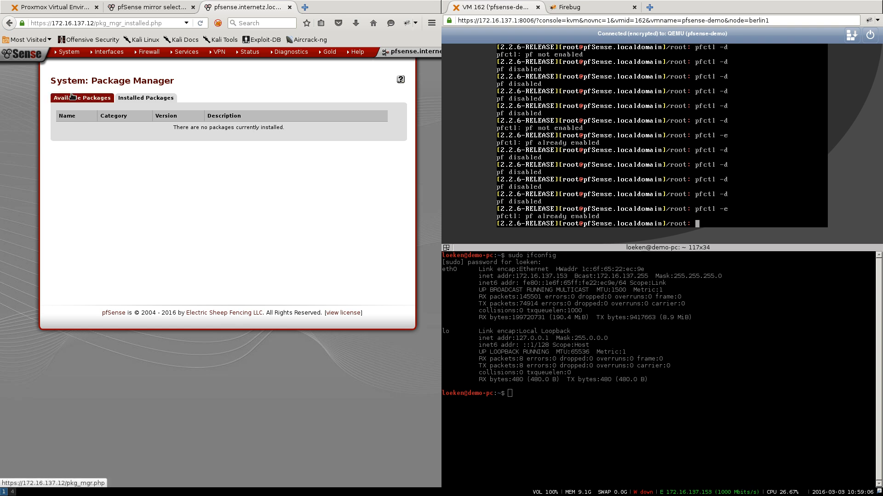
click(75, 99)
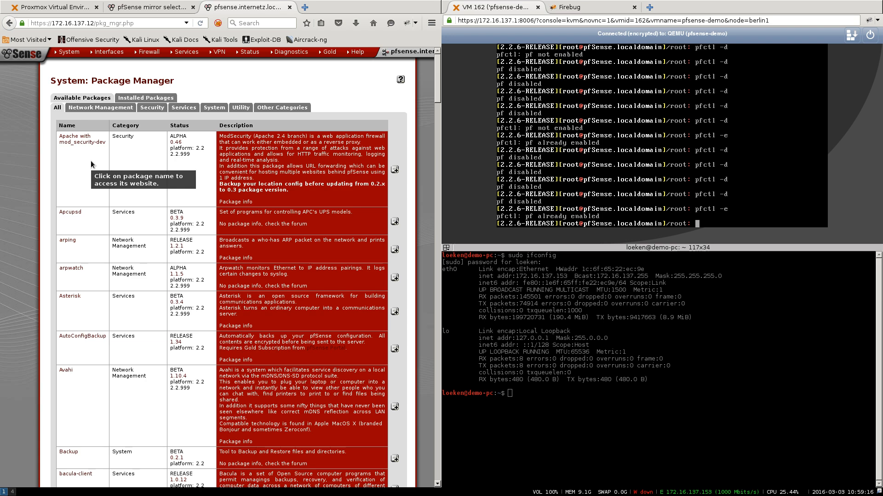
scroll(91, 164, down, 15)
scroll(90, 164, down, 15)
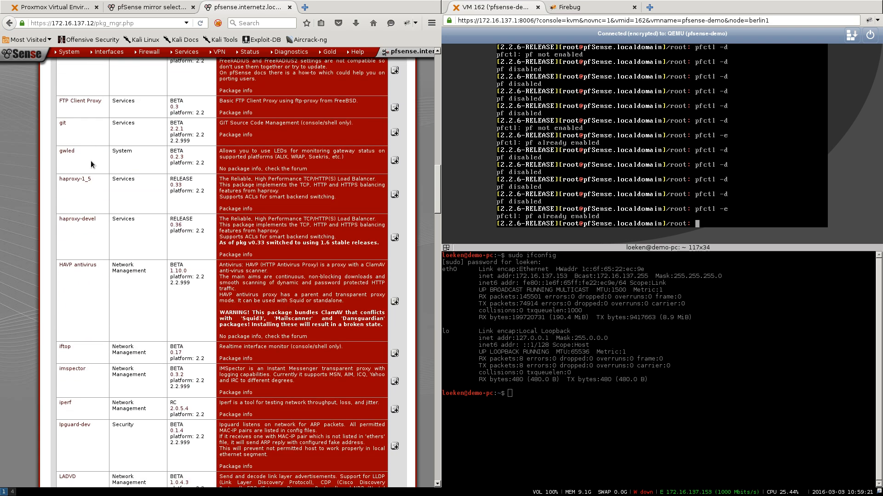
scroll(91, 164, down, 12)
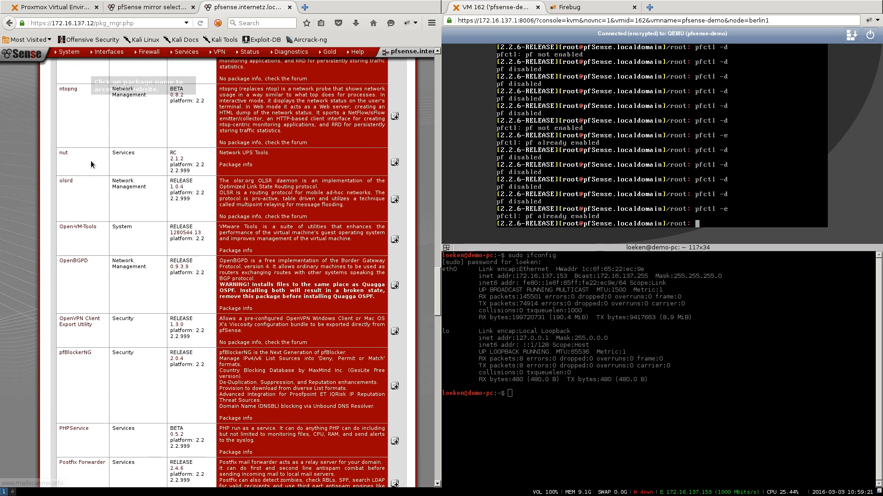
scroll(90, 164, down, 14)
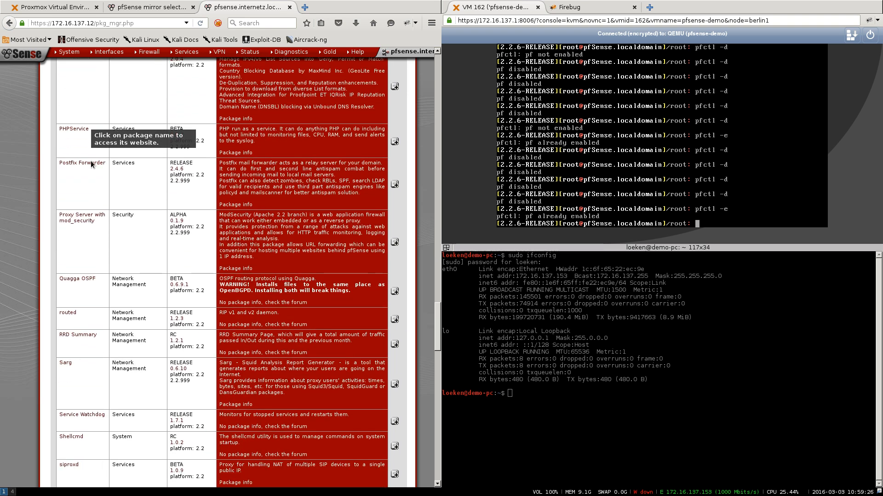
scroll(91, 164, down, 6)
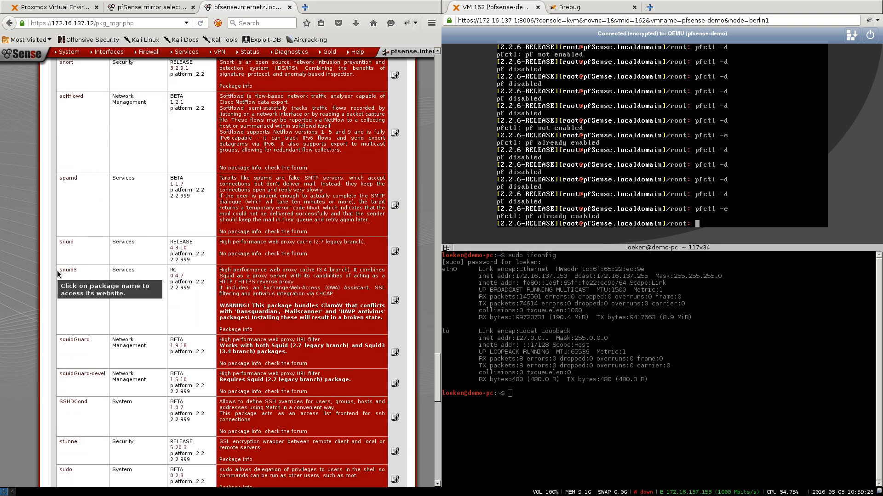
drag(58, 272, 101, 271)
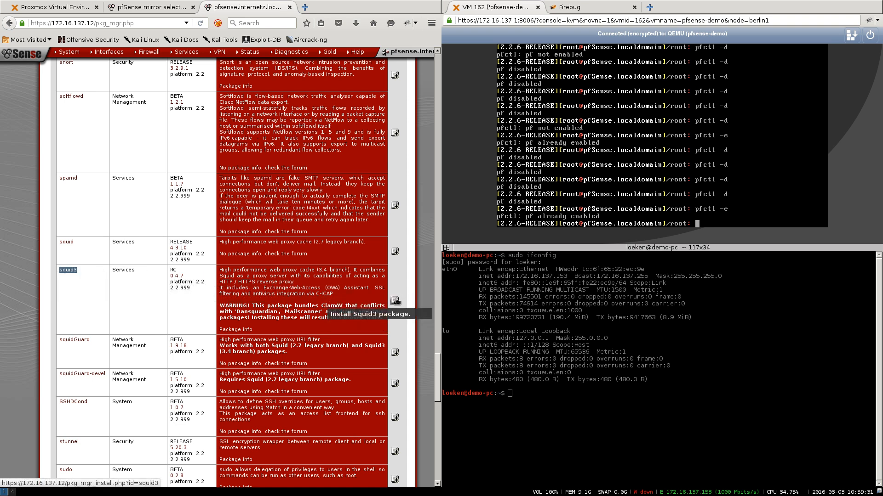
click(394, 301)
click(273, 118)
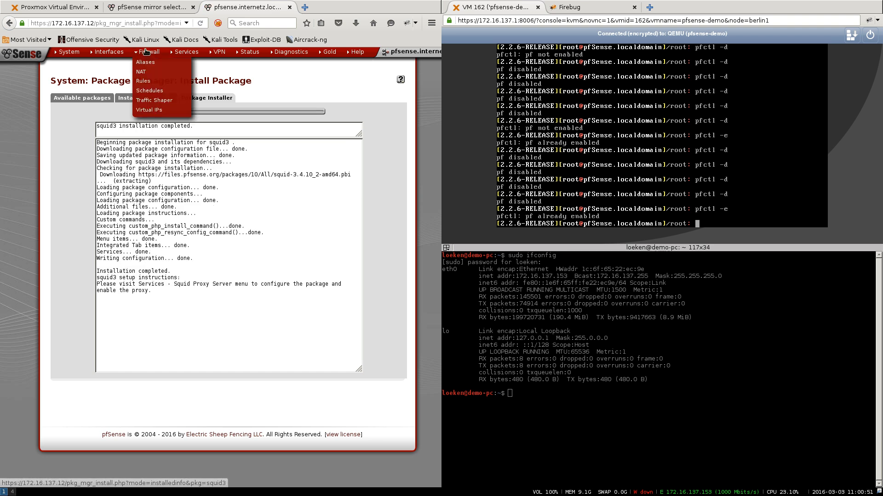
mouse_move(180, 56)
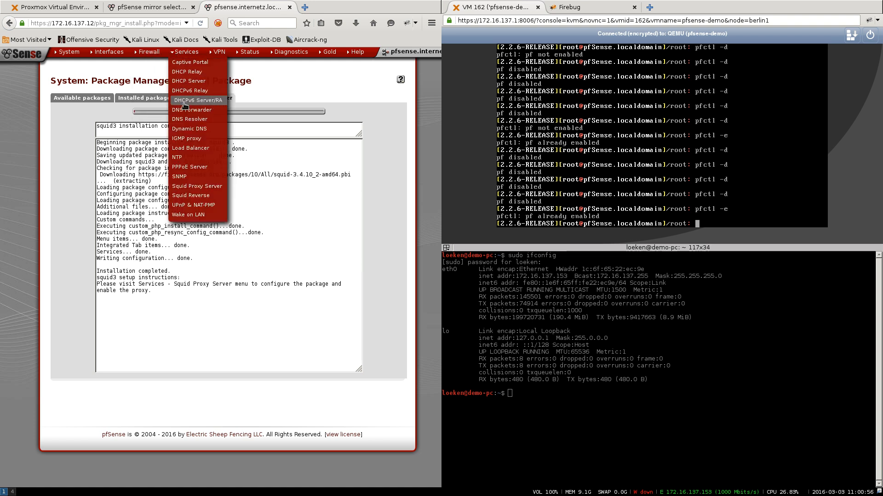
- Save the Squid Local Cache settings with their default values
click(196, 187)
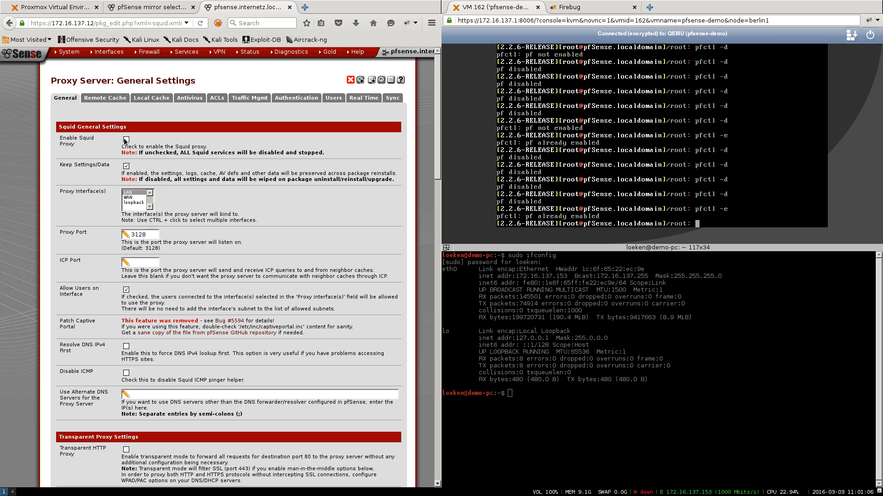
click(147, 100)
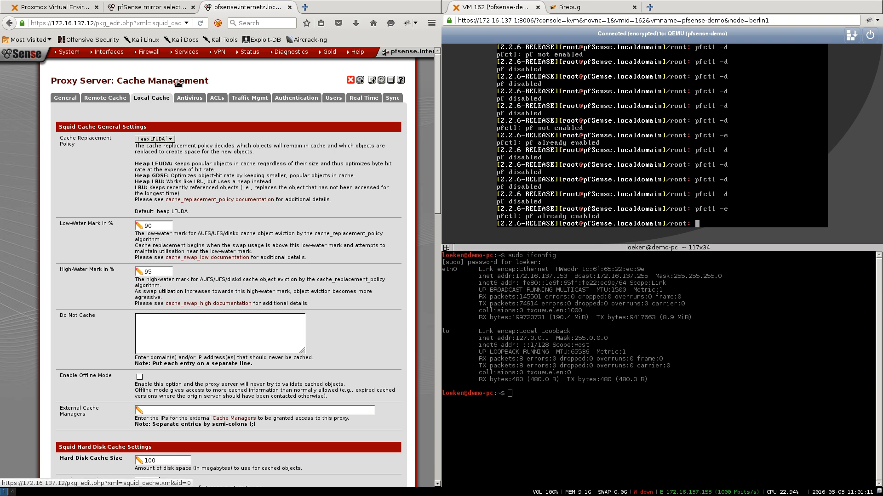
scroll(151, 148, down, 9)
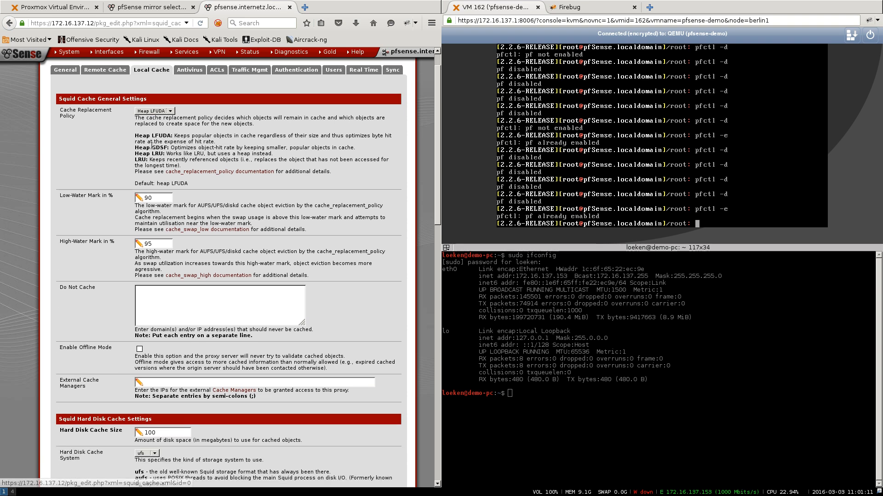
scroll(152, 148, down, 5)
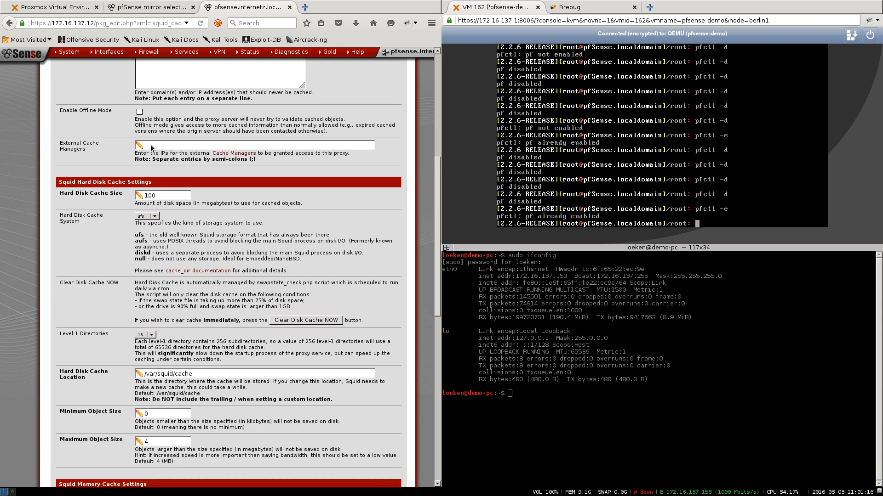
scroll(144, 194, down, 2)
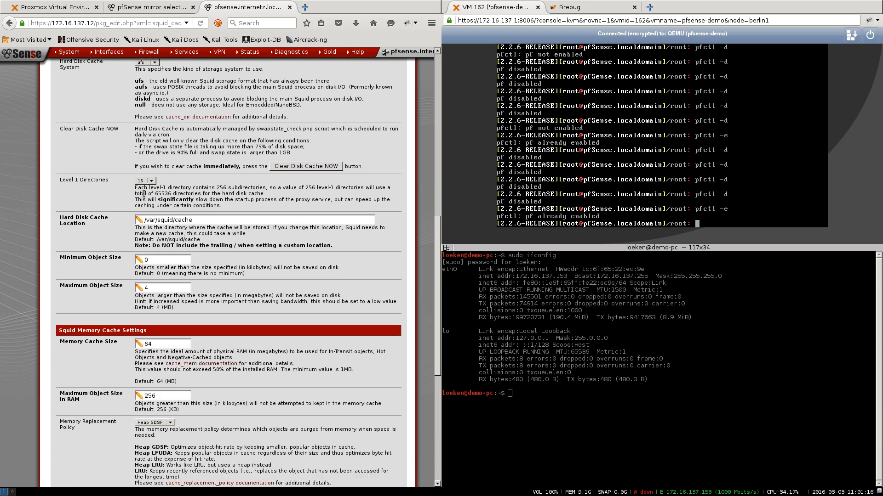
scroll(144, 194, down, 6)
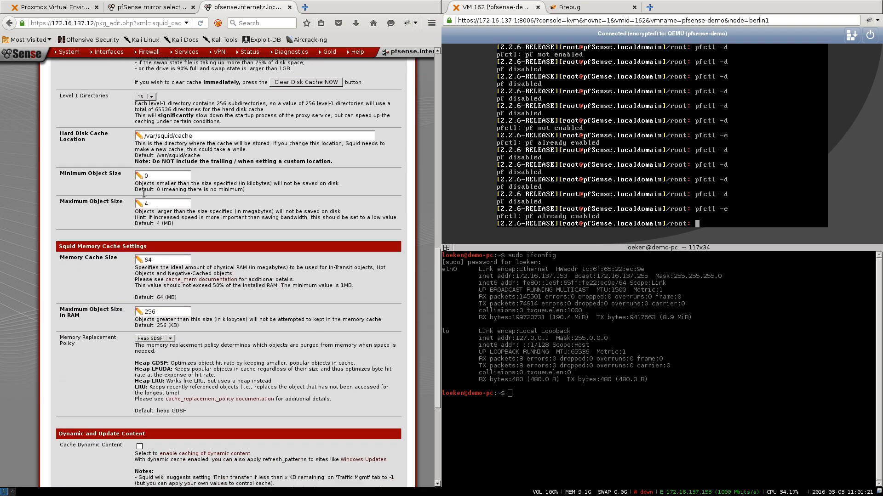
scroll(143, 224, down, 4)
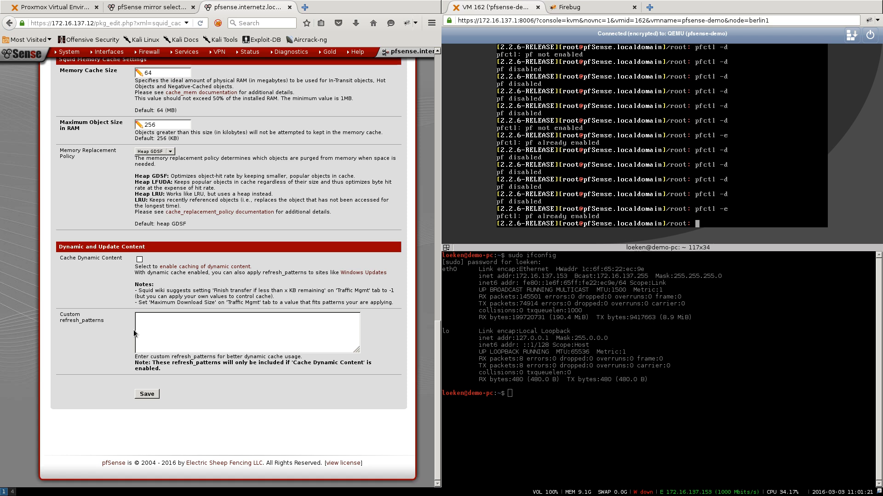
click(146, 395)
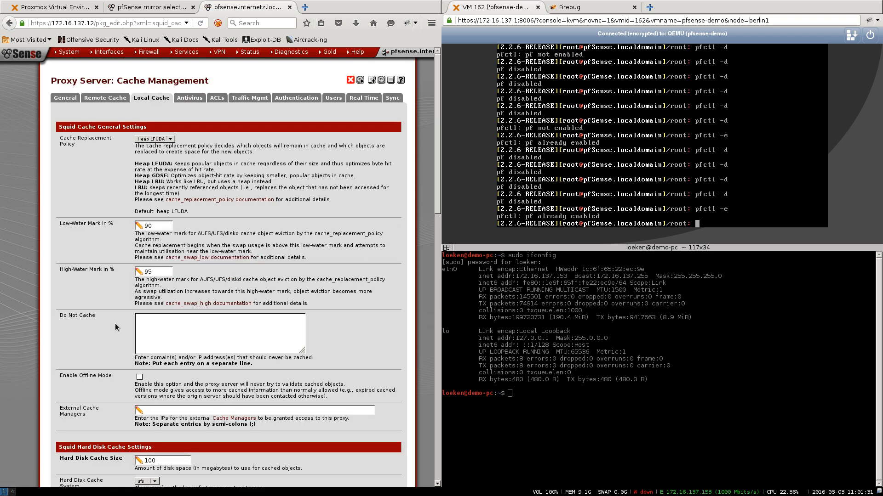
- On the General tab, enable the Squid proxy and bind it to LAN and WAN
click(65, 101)
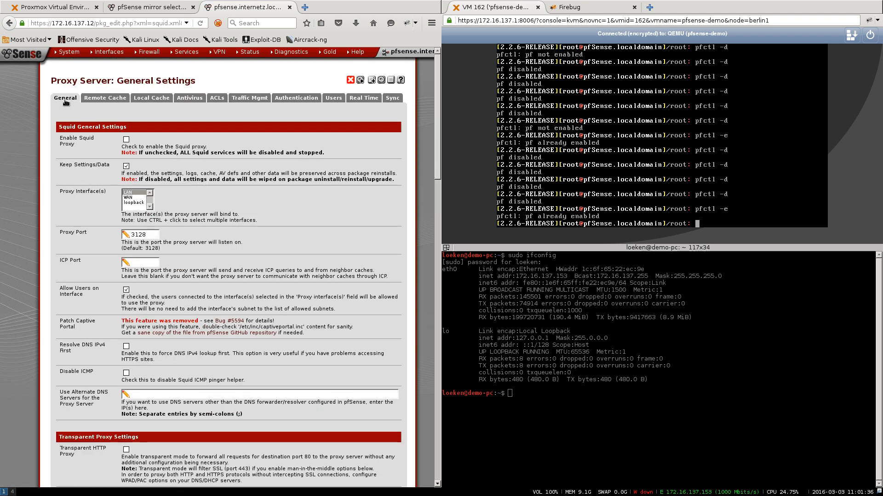
click(125, 141)
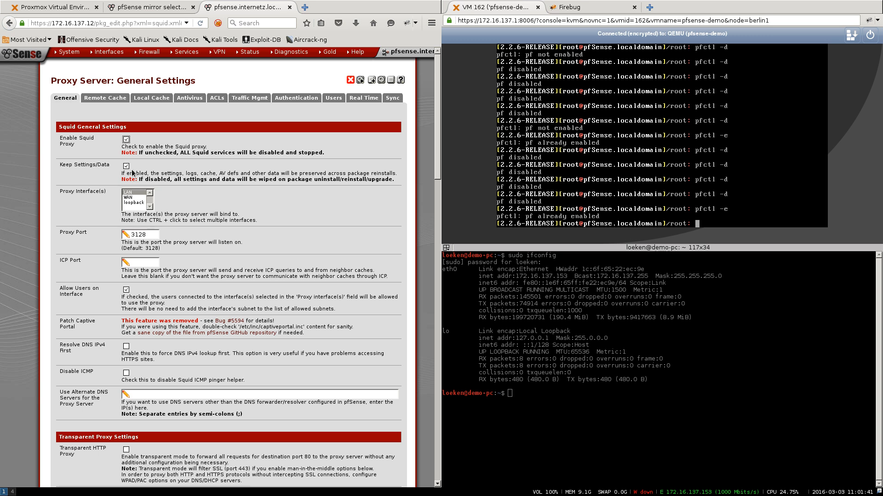
click(128, 193)
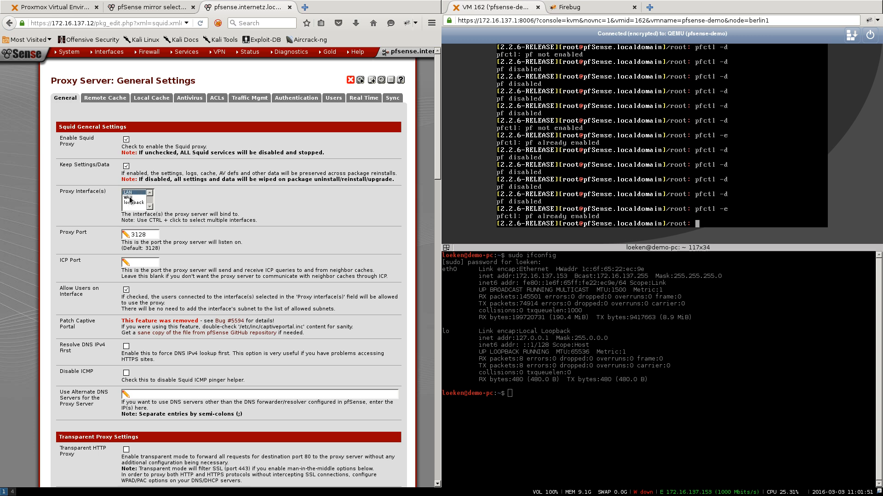
ctrl+click(130, 198)
- Review the Resolve DNS IPv4 First option and the Transparent Proxy Settings section
scroll(130, 198, down, 2)
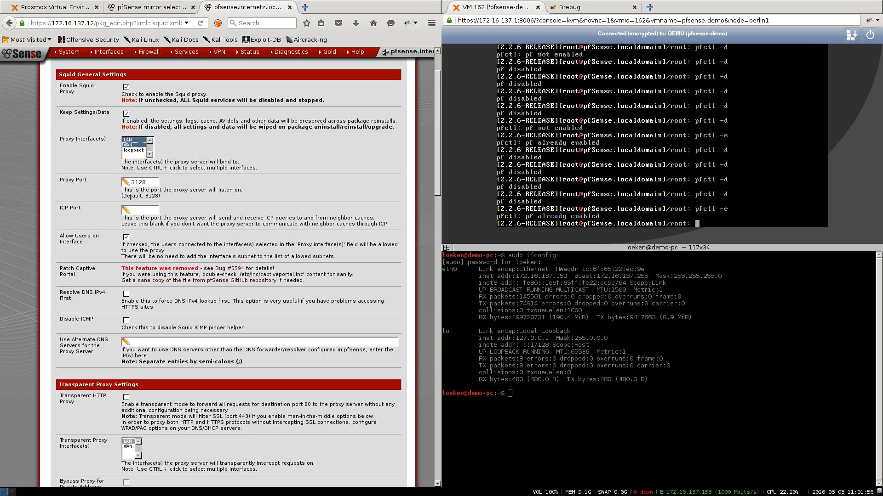
scroll(130, 197, down, 2)
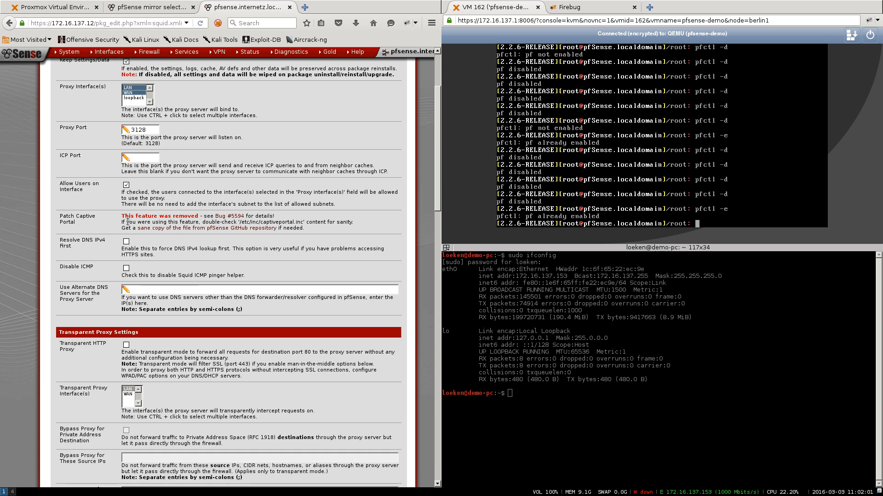
mouse_move(83, 250)
mouse_down()
mouse_move(61, 242)
mouse_move(73, 246)
mouse_up()
click(61, 242)
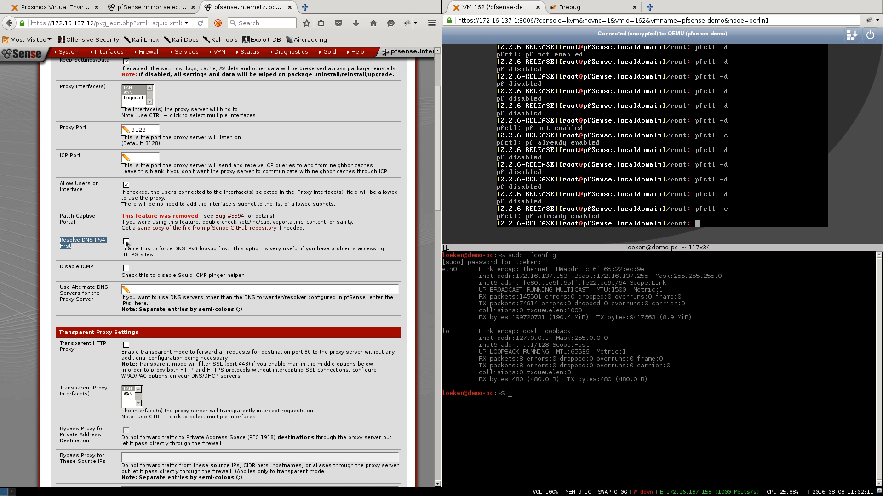
double_click(99, 242)
drag(148, 249, 196, 247)
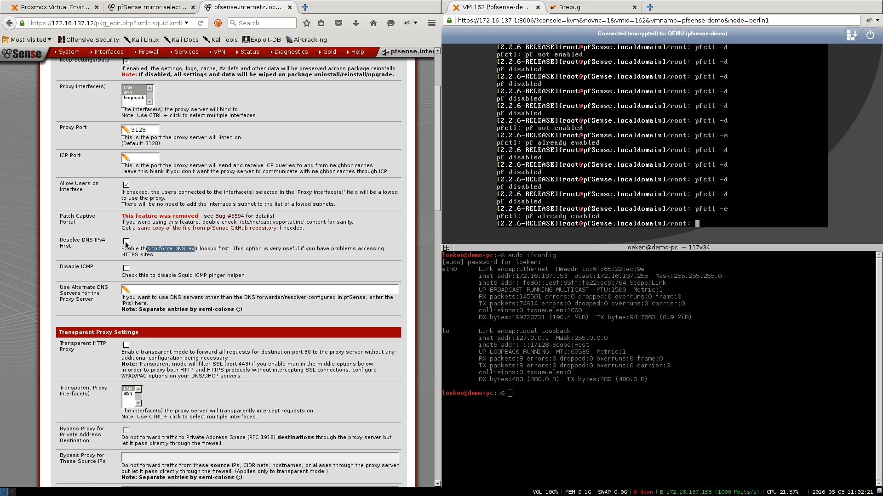
click(102, 240)
scroll(103, 240, down, 4)
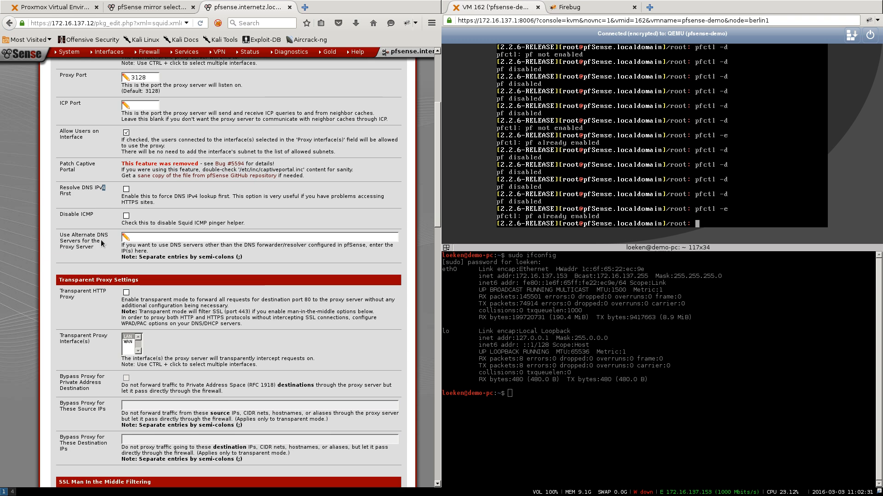
scroll(102, 243, down, 3)
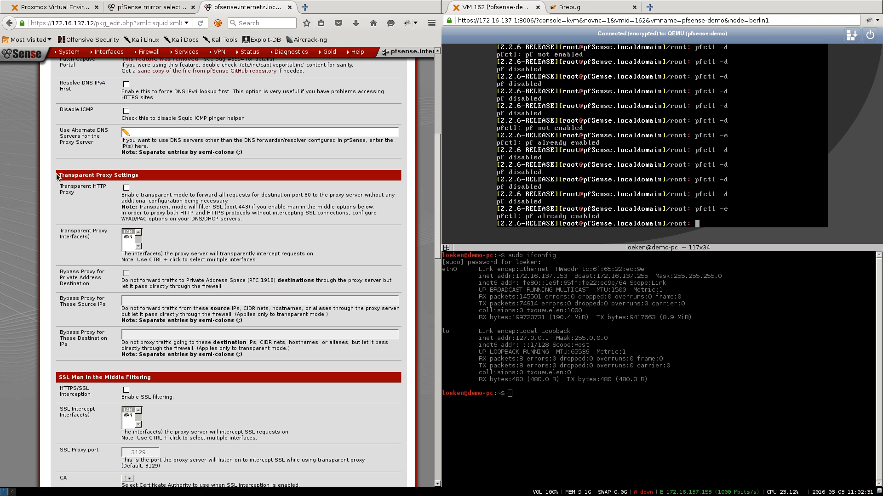
drag(59, 176, 137, 174)
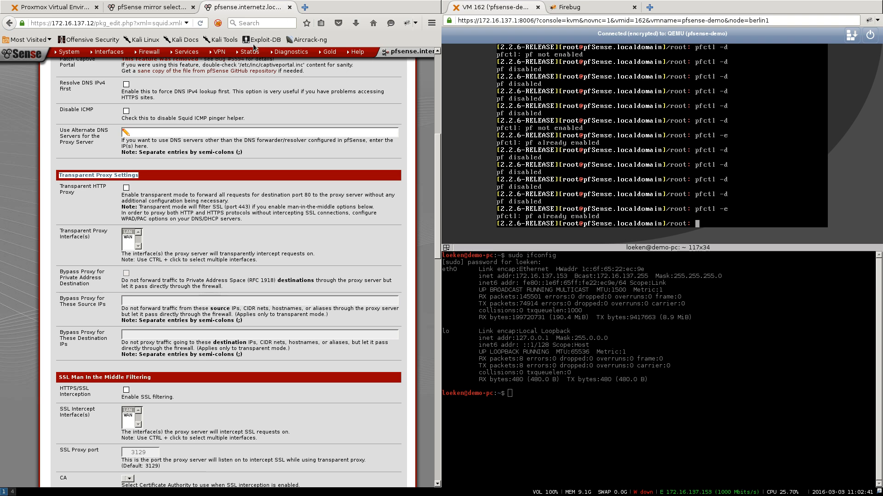
- Enter the administrator's e-mail address and save the Squid general settings
scroll(188, 173, down, 8)
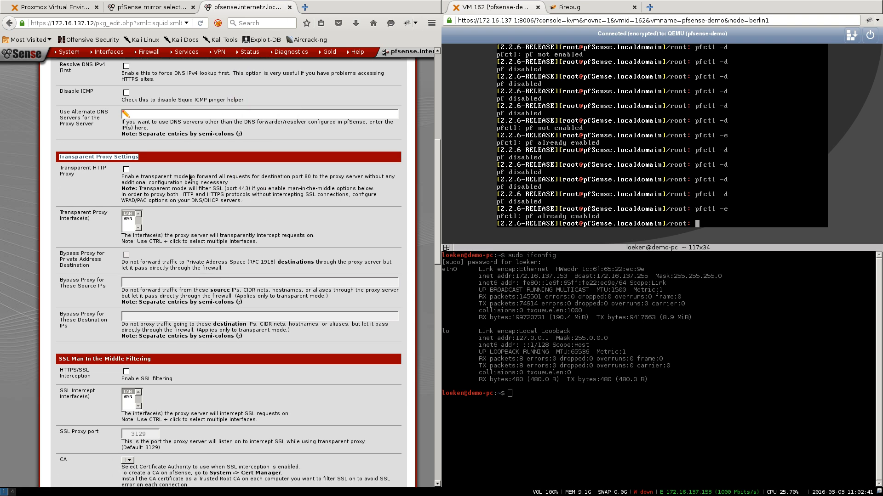
scroll(188, 173, down, 10)
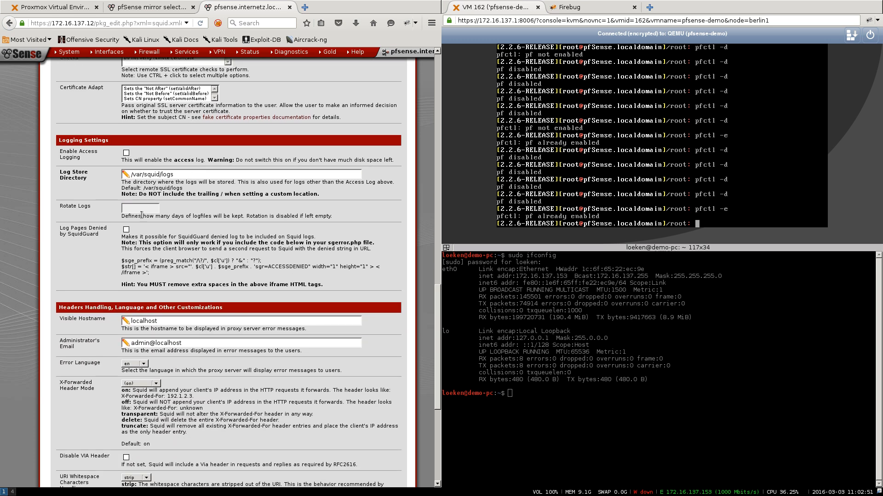
scroll(142, 214, down, 4)
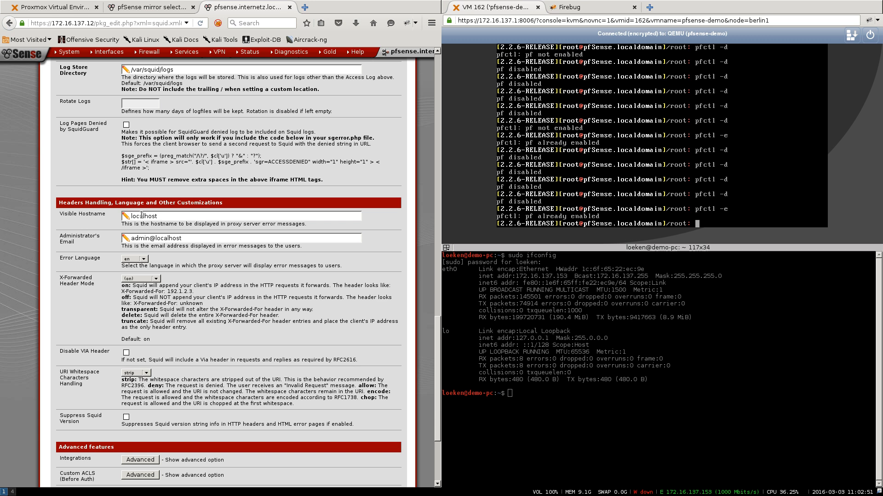
scroll(141, 215, down, 1)
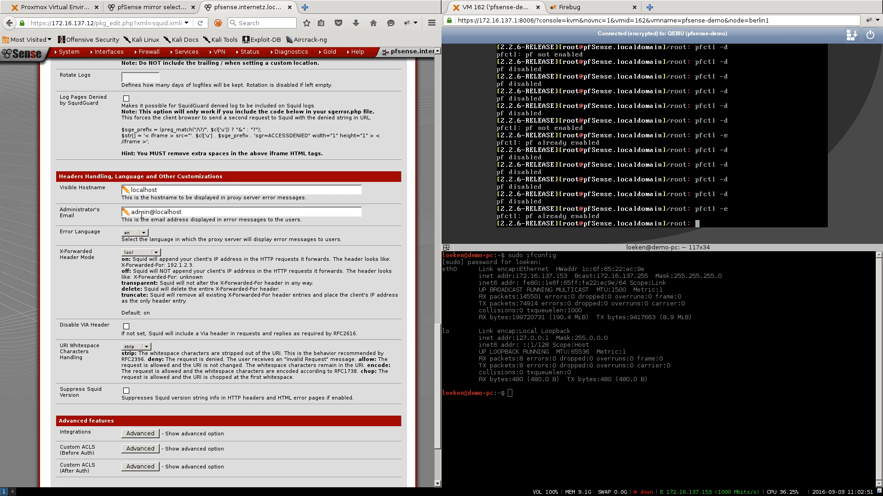
triple_click(254, 207)
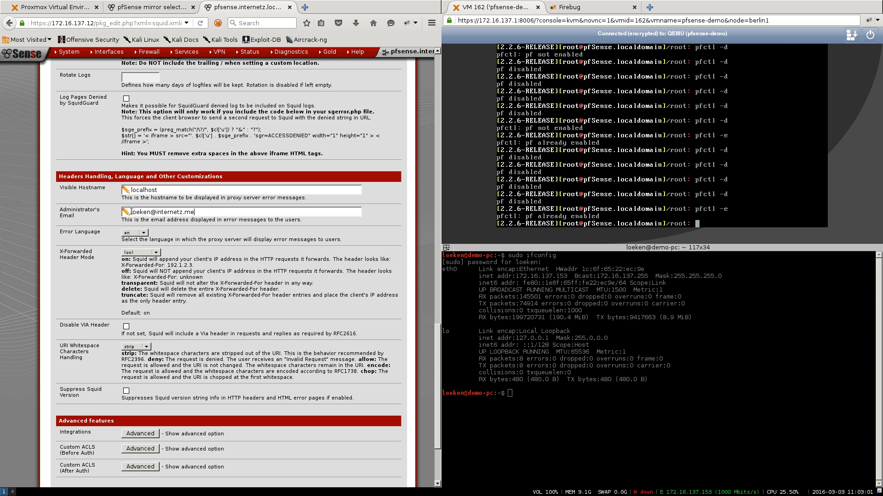
drag(132, 211, 198, 212)
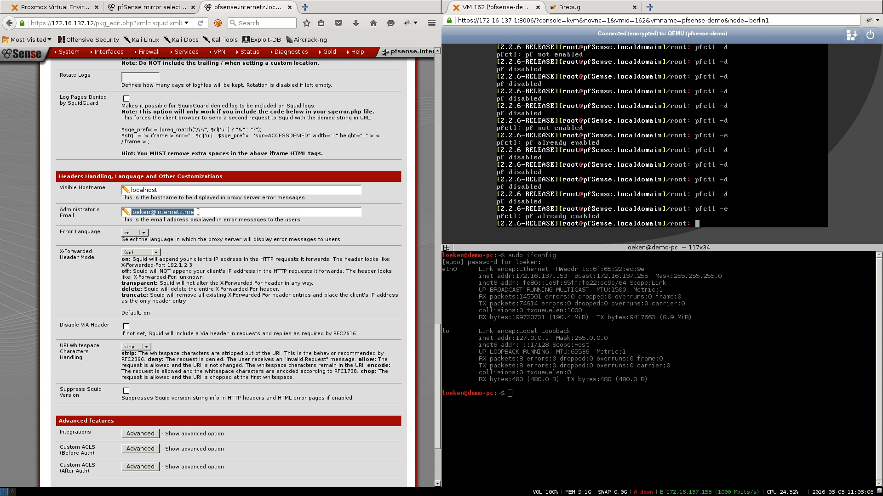
scroll(198, 212, down, 3)
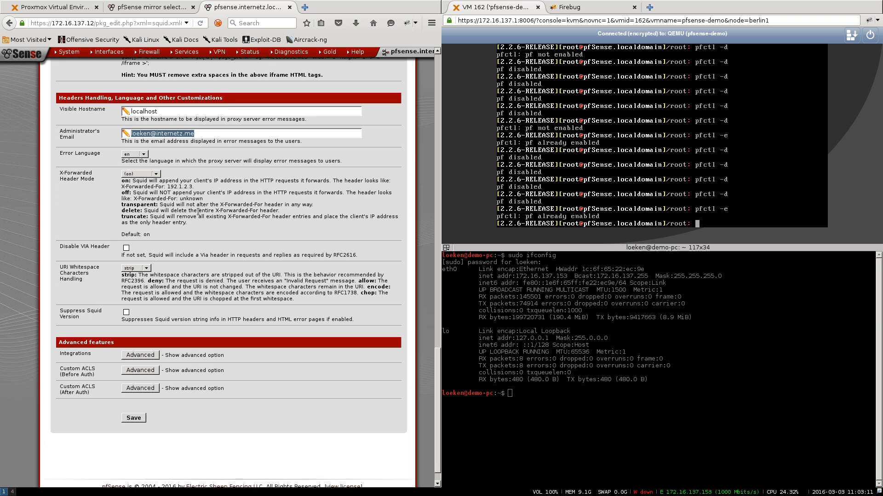
click(134, 418)
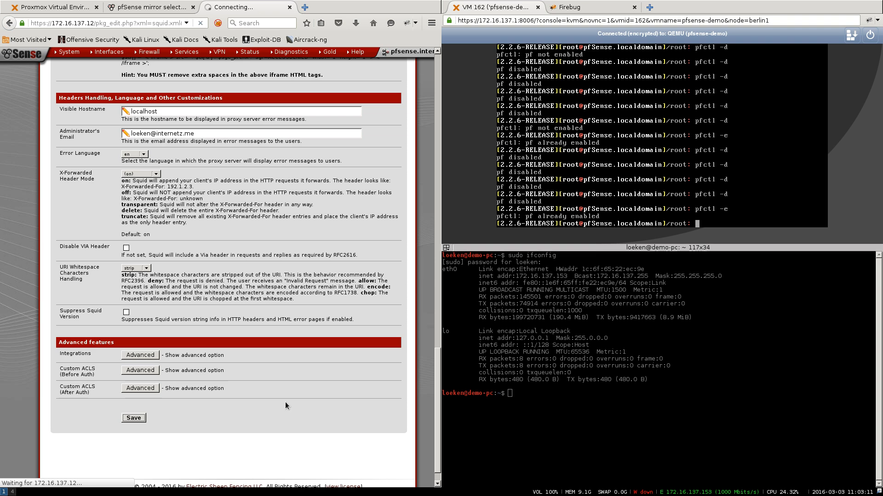
scroll(216, 277, up, 15)
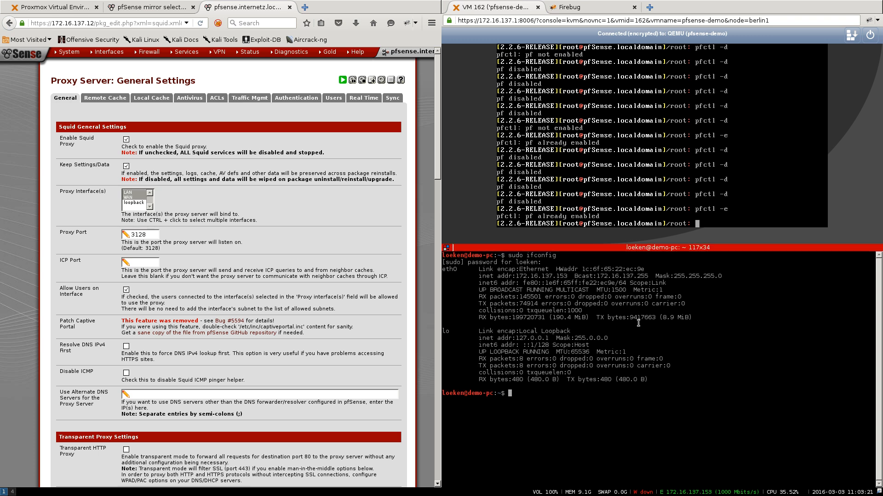
- Copy the WAN address 172.16.137.12 from the pfSense dashboard
click(15, 53)
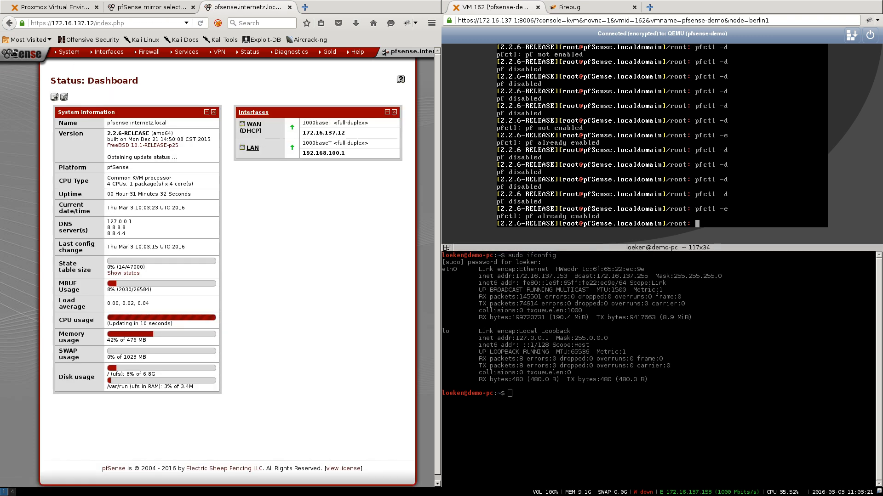
drag(348, 133, 304, 132)
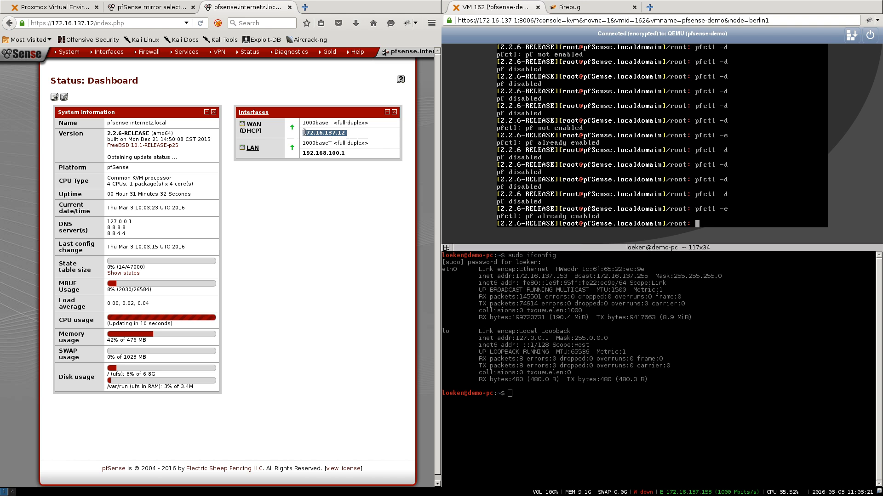
right_click(303, 133)
click(313, 136)
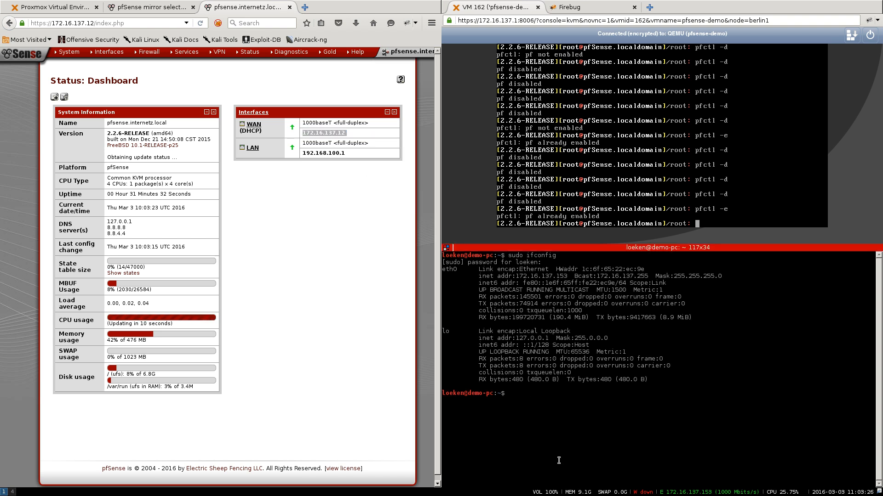
- Run sudo nmap -sS -v -PN 172.16.137.12, showing only 443/tcp open
text(sudo nmap -sS -v -P)
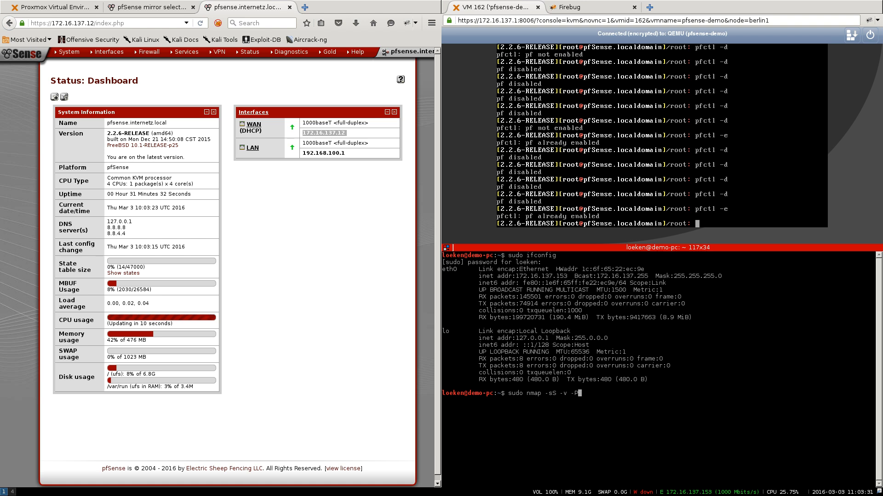
text(N)
key(ctrl+shift+v)
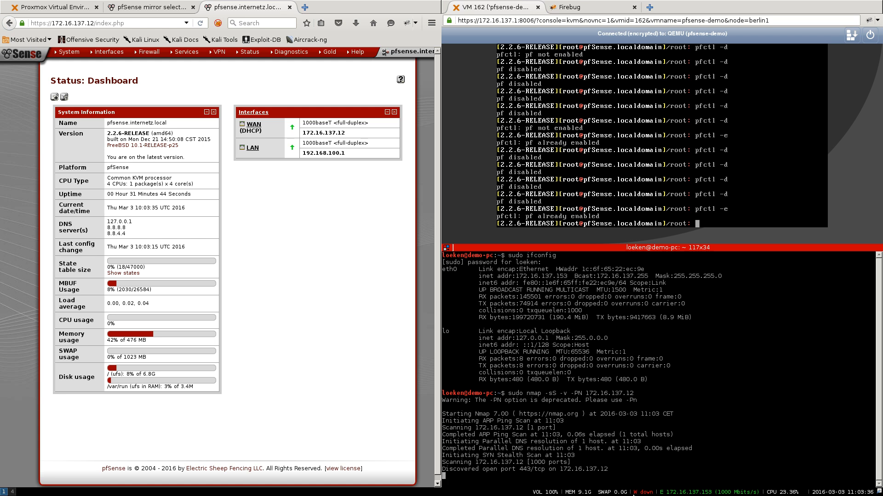
double_click(454, 441)
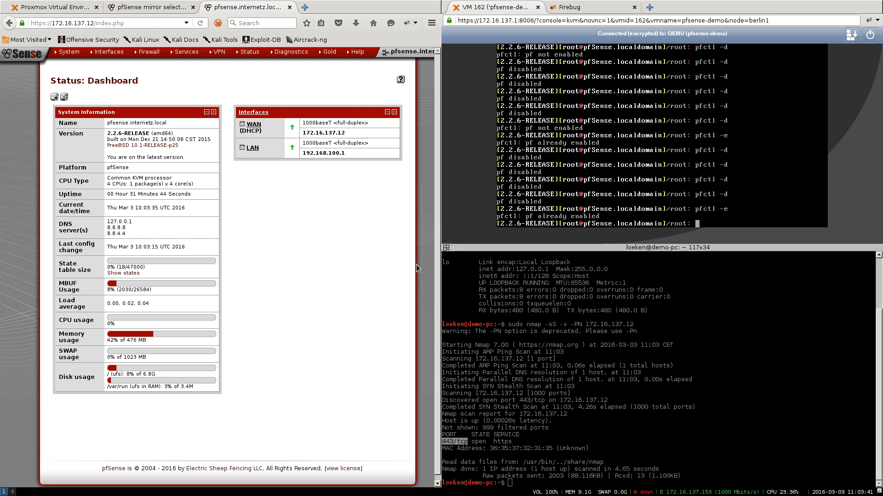
mouse_move(187, 54)
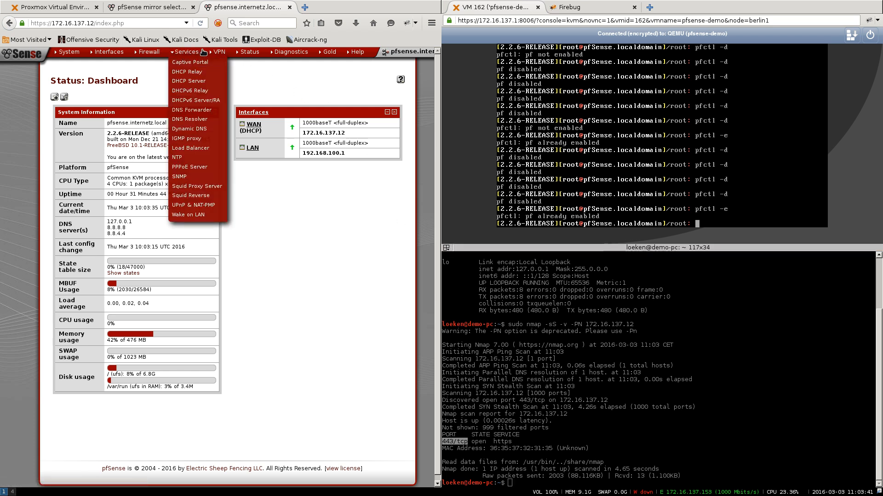
- Add a new WAN firewall rule with the source set to a single host address
mouse_move(147, 52)
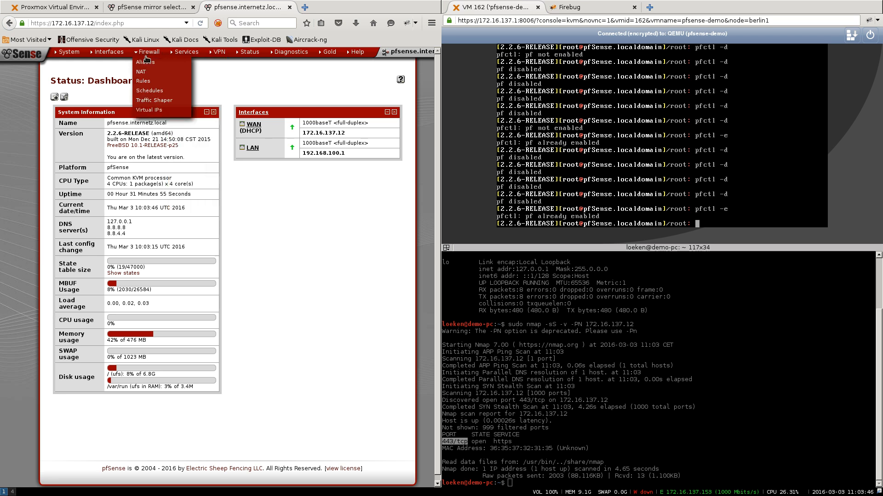
click(147, 81)
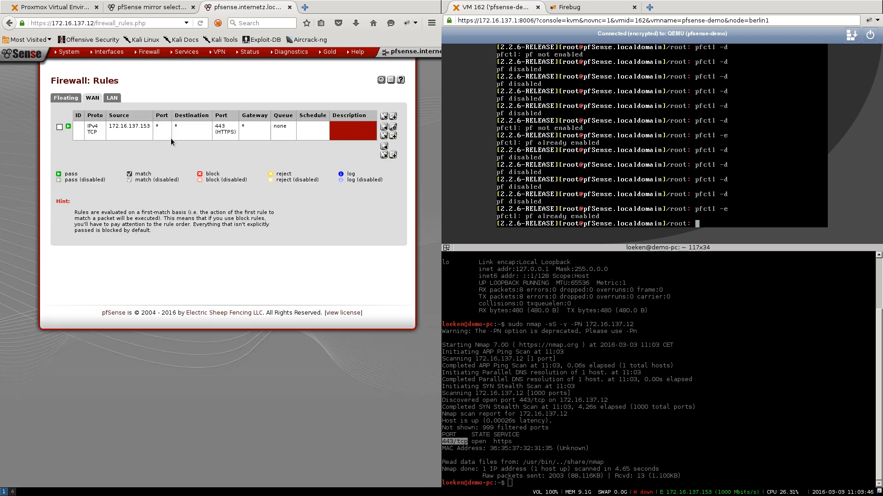
click(392, 153)
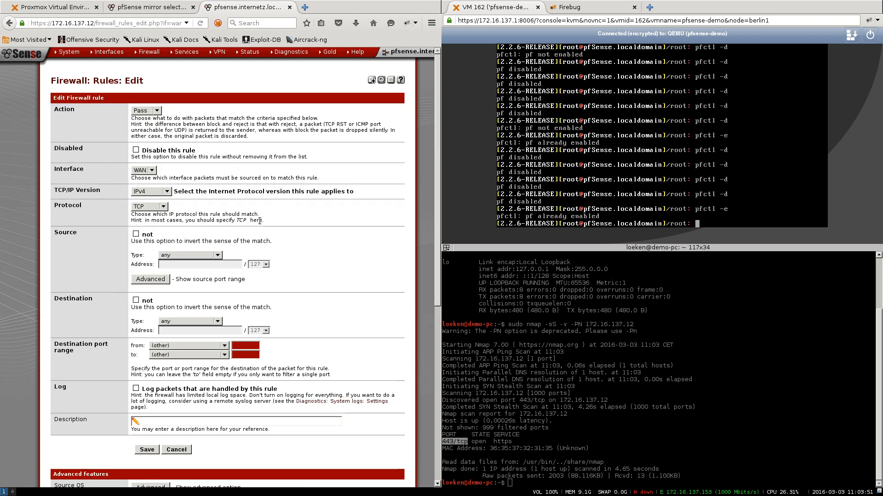
click(189, 269)
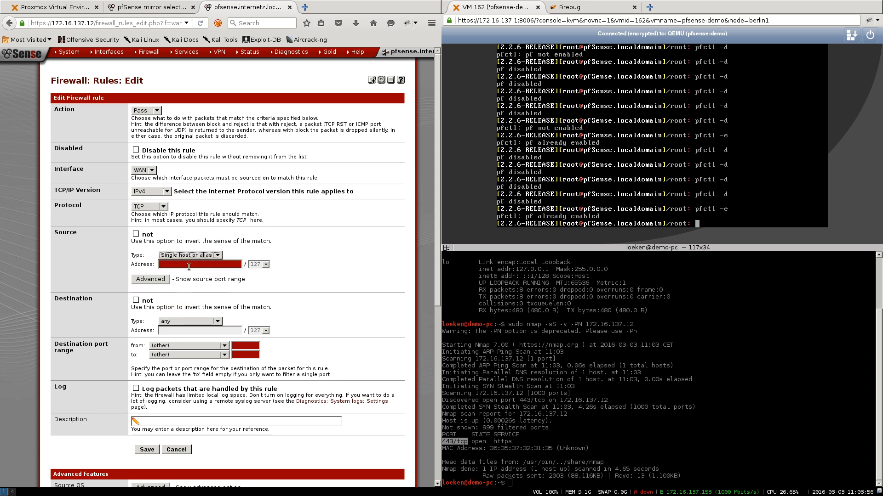
click(190, 265)
text(172.16.137.12)
text(3)
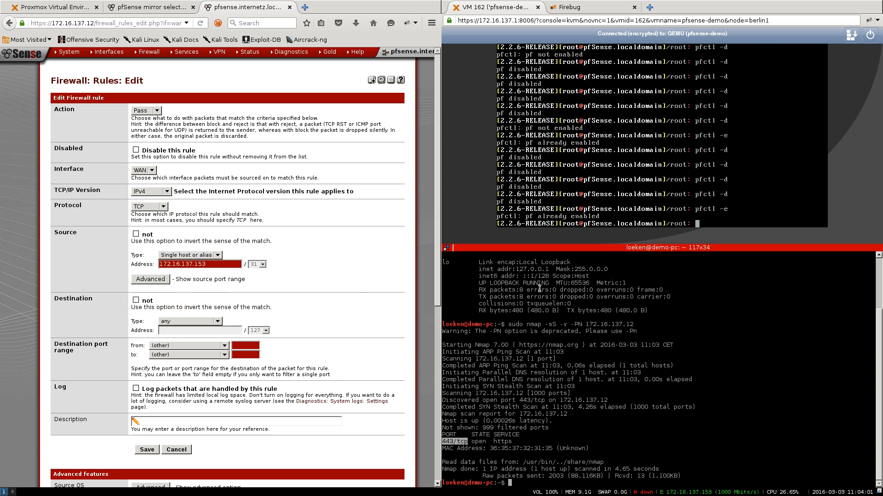
- Confirm source 172.16.137.153, set destination port 3128, then save and apply the rule
scroll(560, 277, up, 3)
double_click(560, 277)
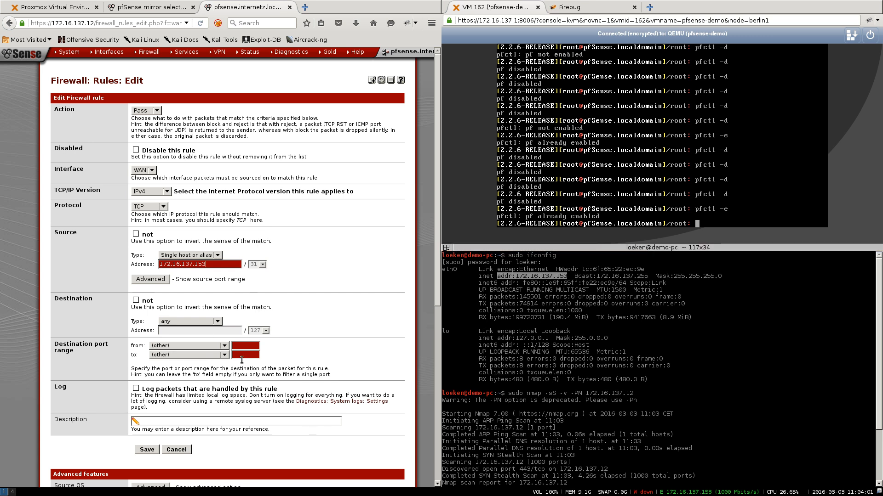
text(3128)
key(Tab)
key(Tab)
text(3)
click(151, 447)
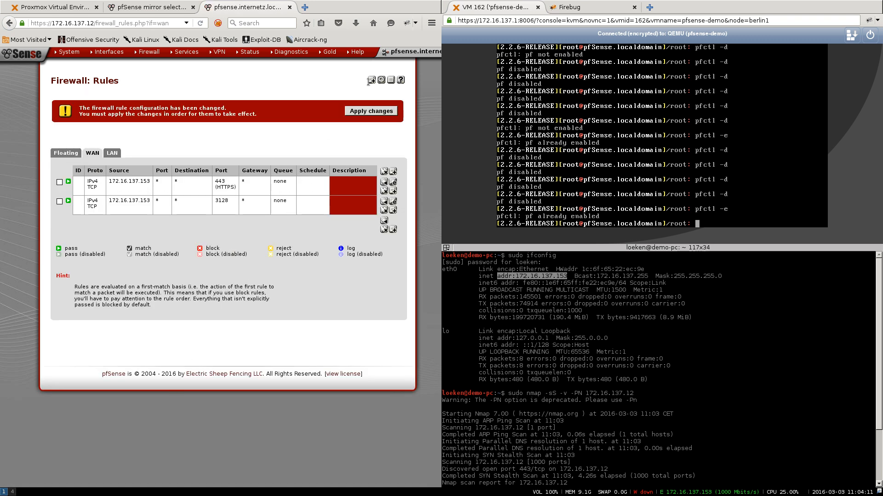
click(366, 110)
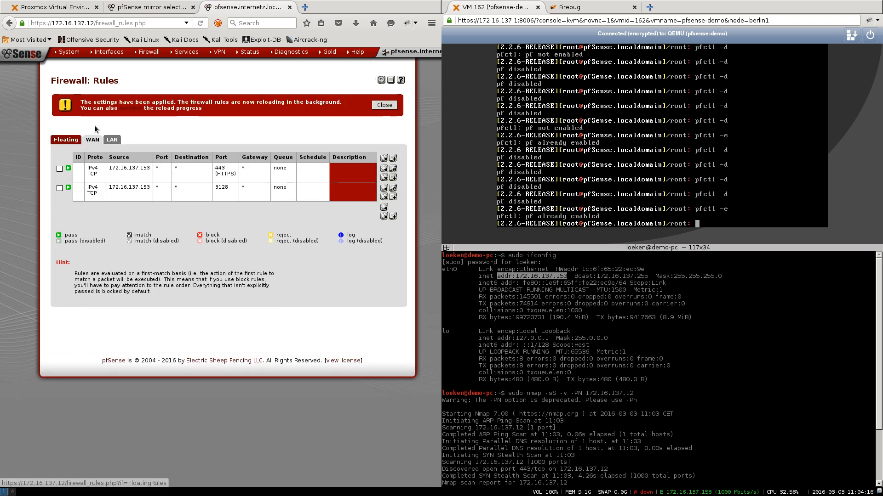
- Review the LAN default allow rule, then rerun nmap on 172.16.137.12, confirming 443 and 3128 open
click(114, 140)
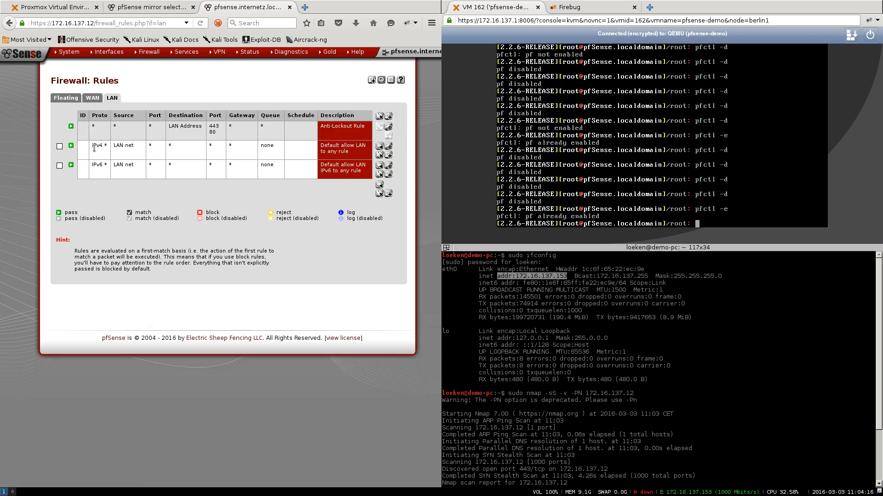
drag(92, 145, 134, 147)
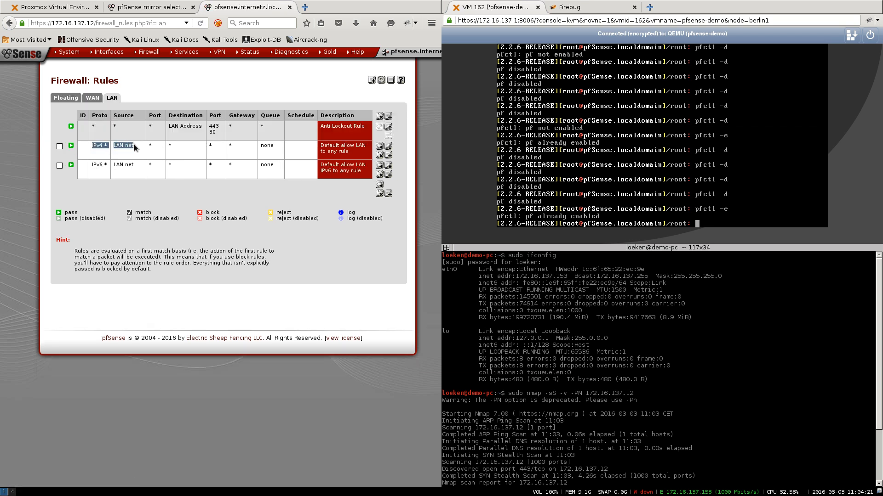
key(ctrl+l)
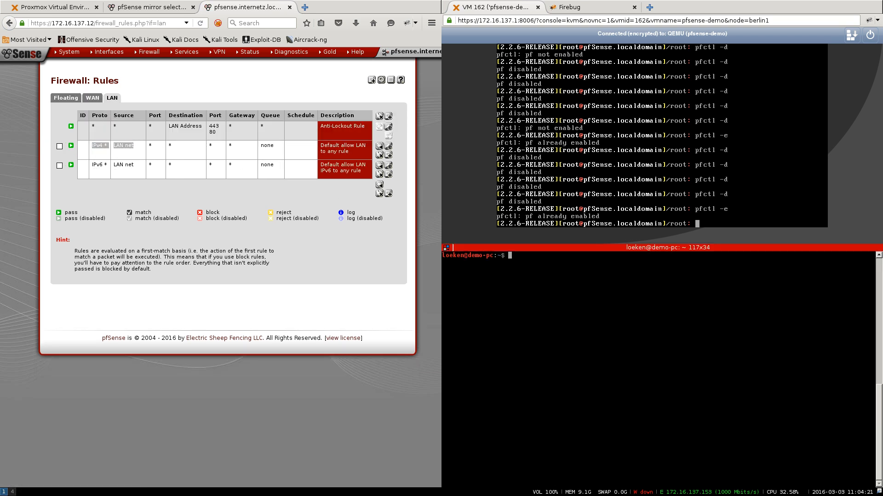
key(Up)
click(86, 98)
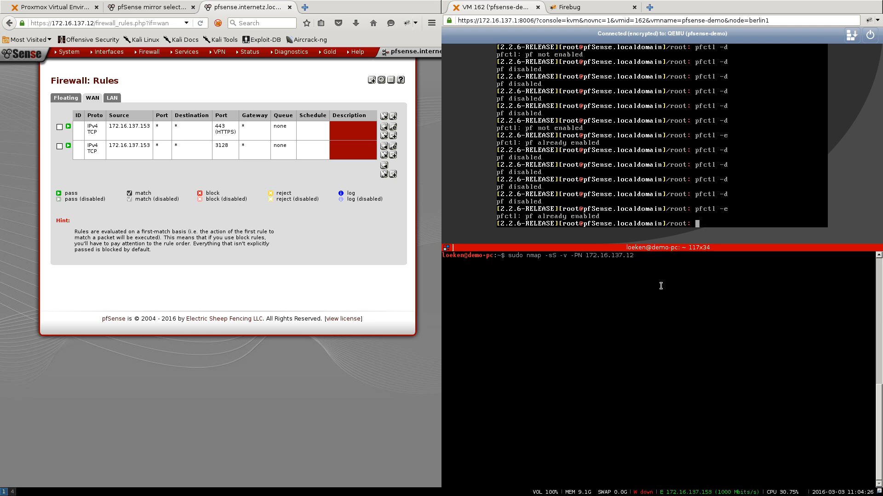
key(Return)
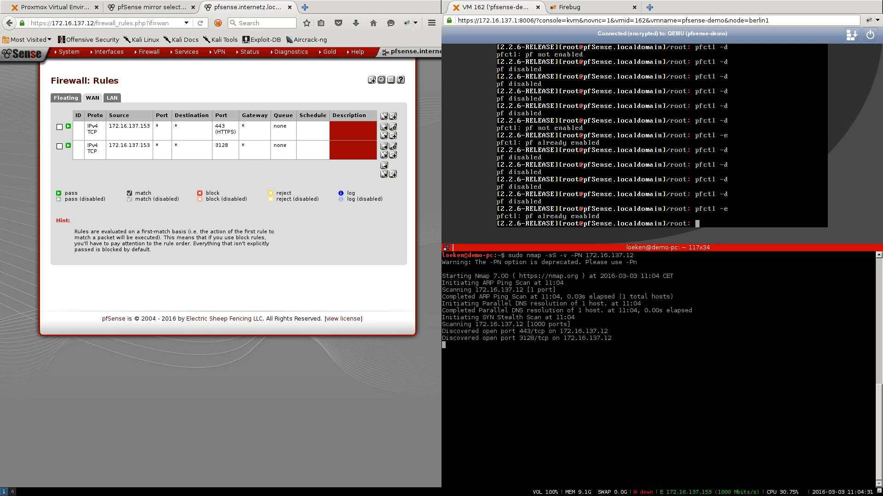
double_click(522, 338)
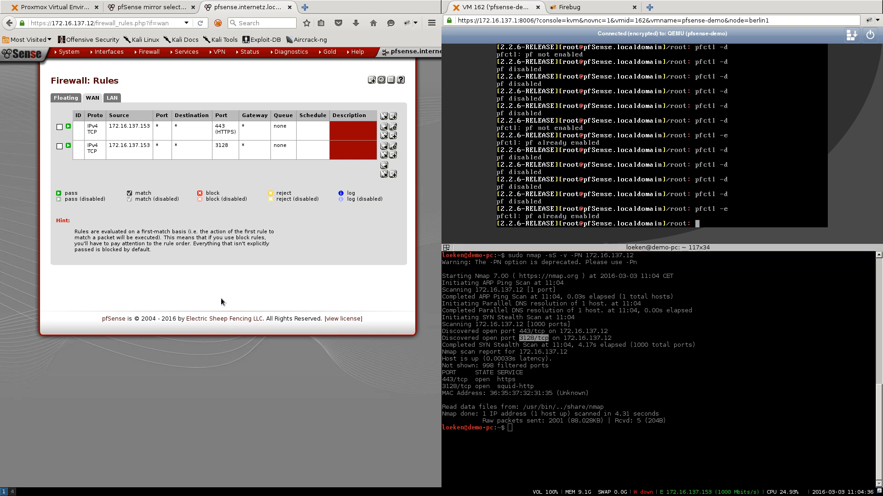
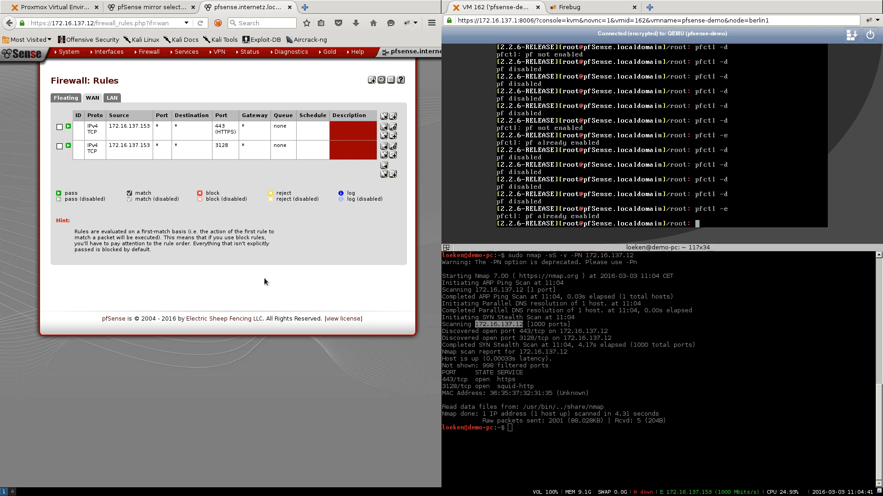
key(ctrl+t)
text(www.google.de)
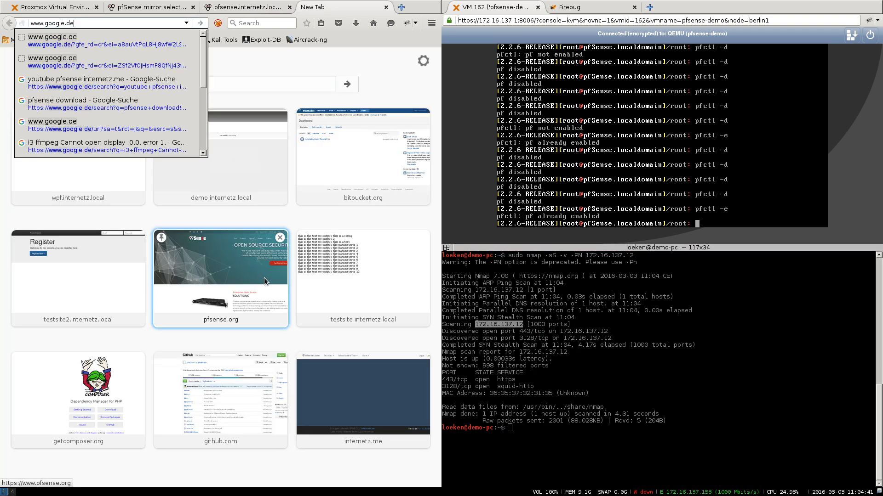
key(Return)
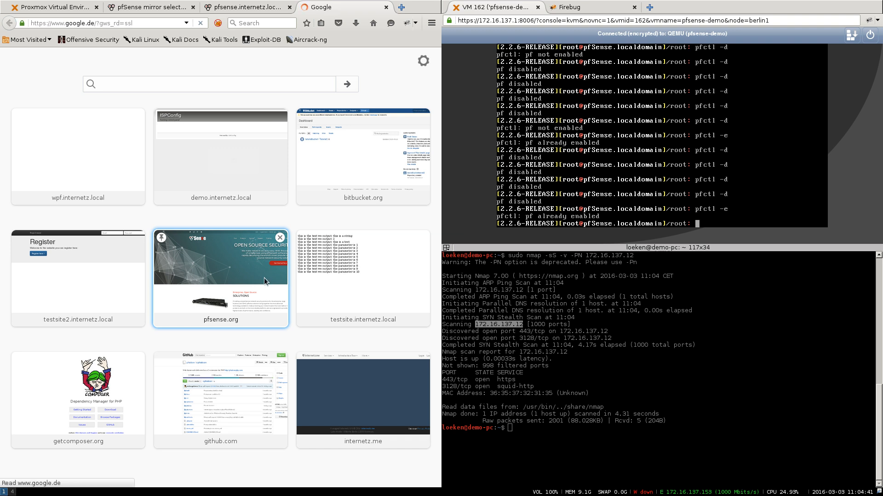
- Add a FoxyProxy proxy with host 172.16.137.12 and port 3128
click(218, 28)
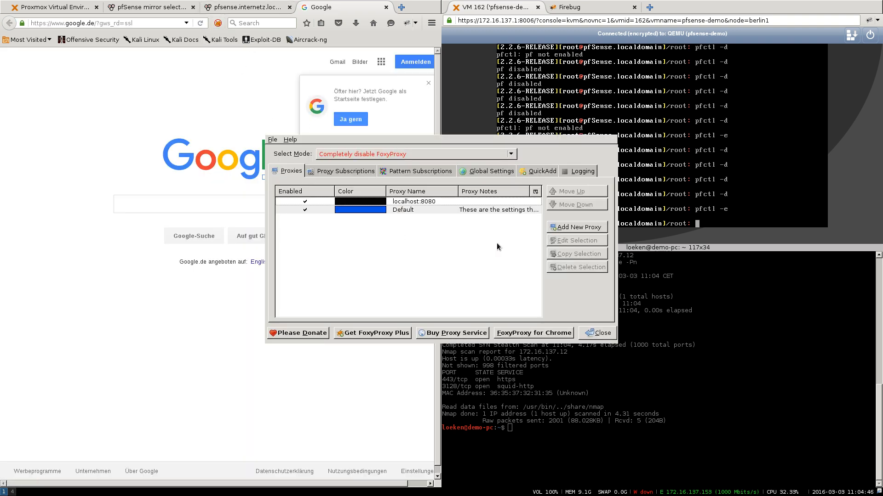
click(579, 227)
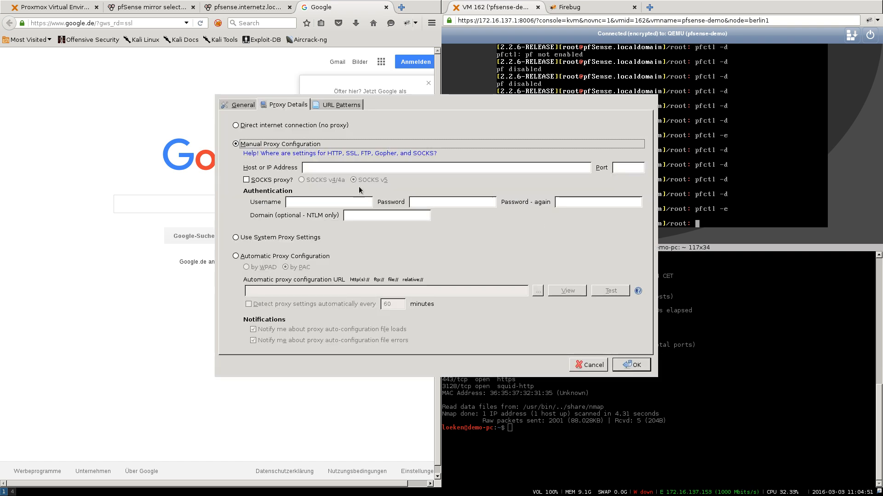
click(327, 169)
text(172.16.137.12)
key(Tab)
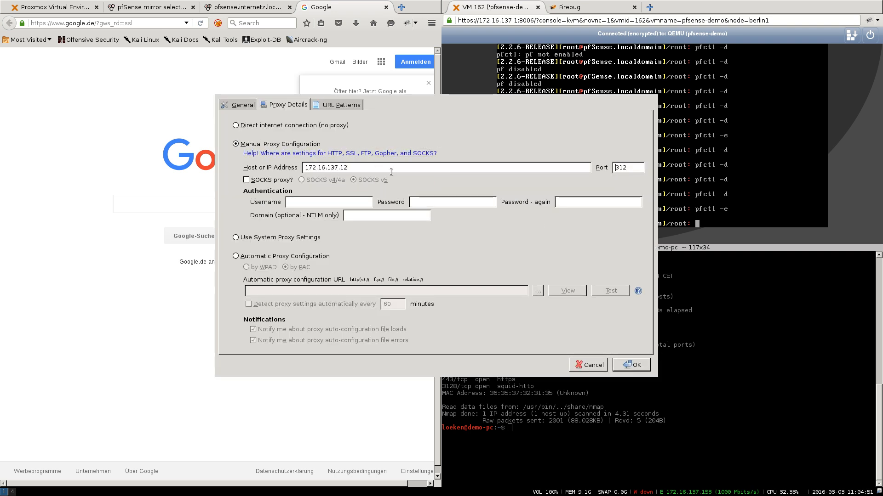
click(641, 170)
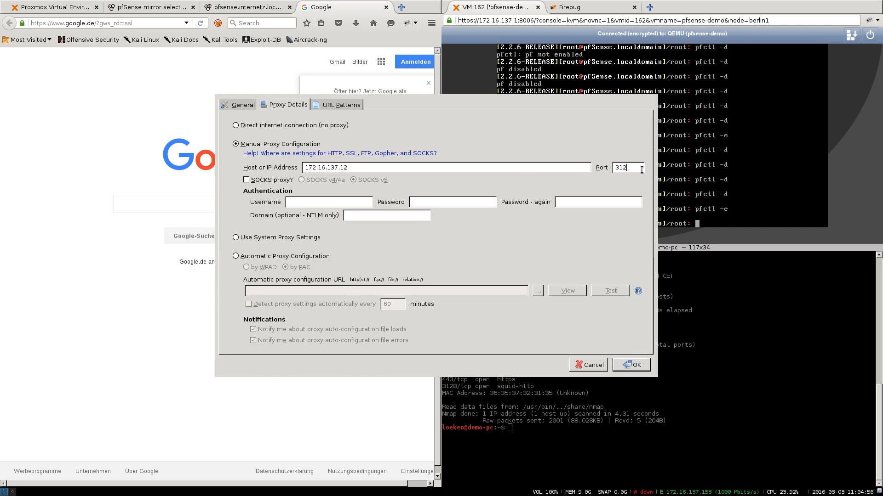
text(8)
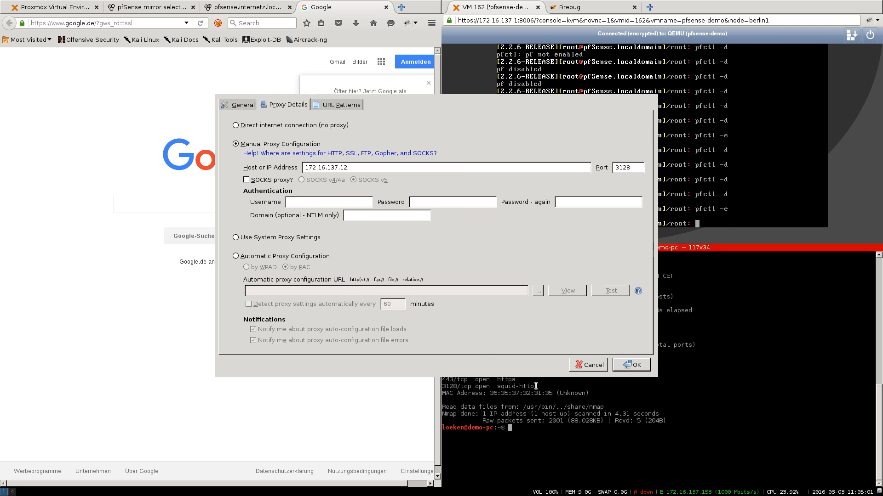
click(630, 366)
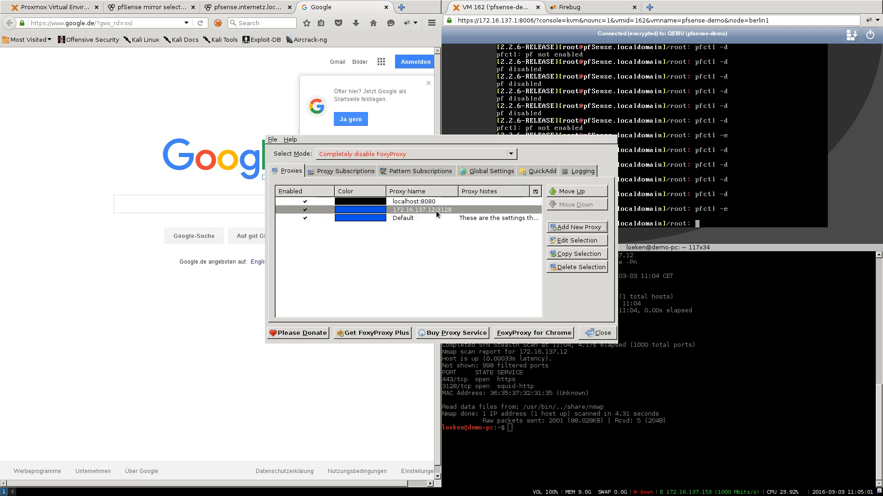
click(596, 334)
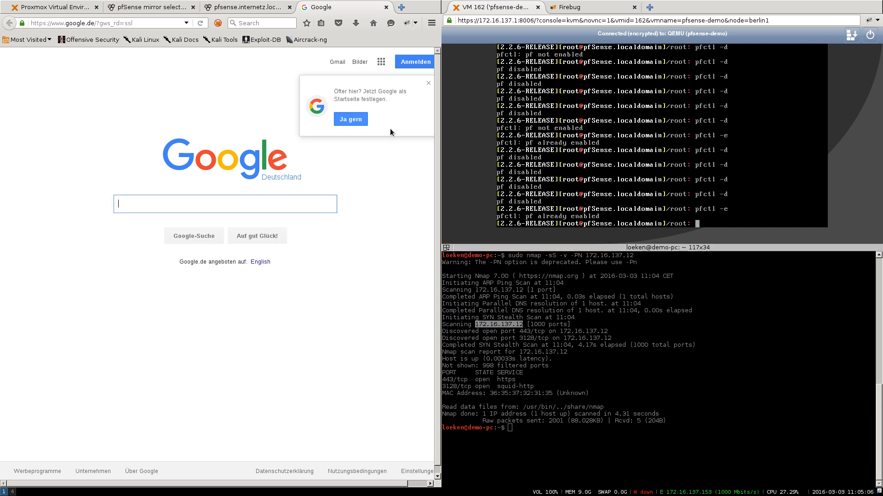
- Set FoxyProxy to use proxy 172.16.137.12:3128 for all URLs
click(218, 24)
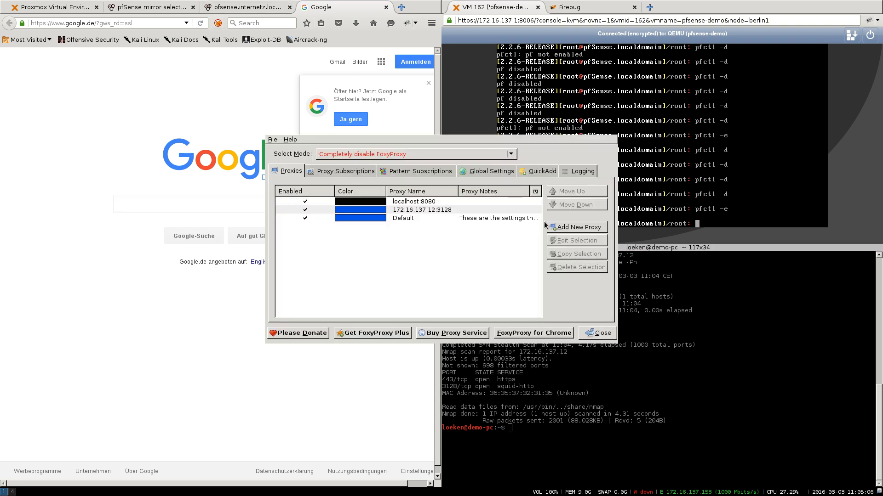
click(596, 333)
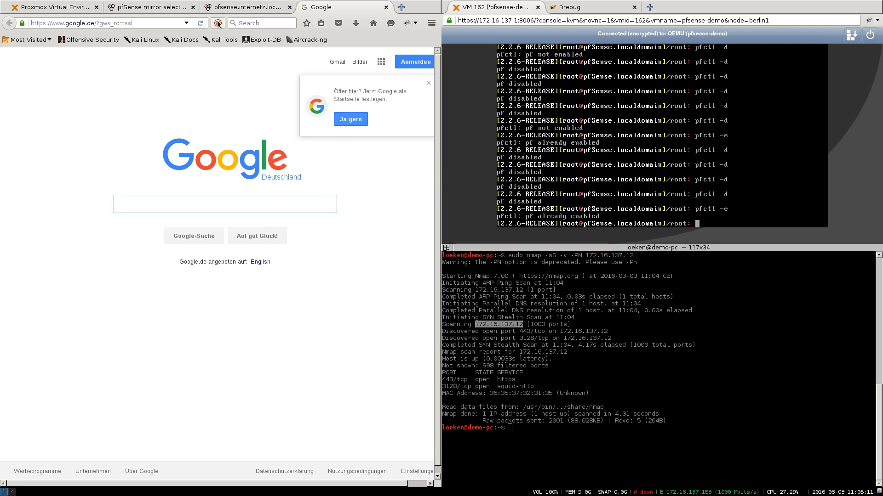
right_click(218, 23)
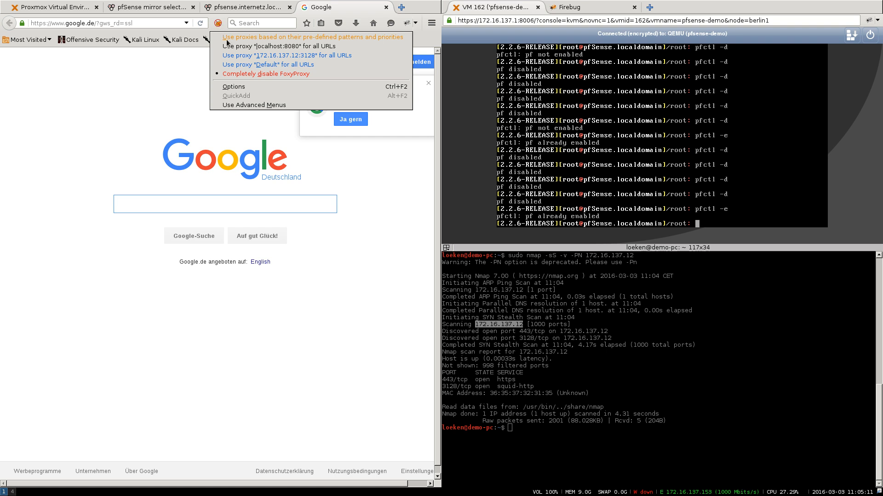
click(243, 57)
click(144, 25)
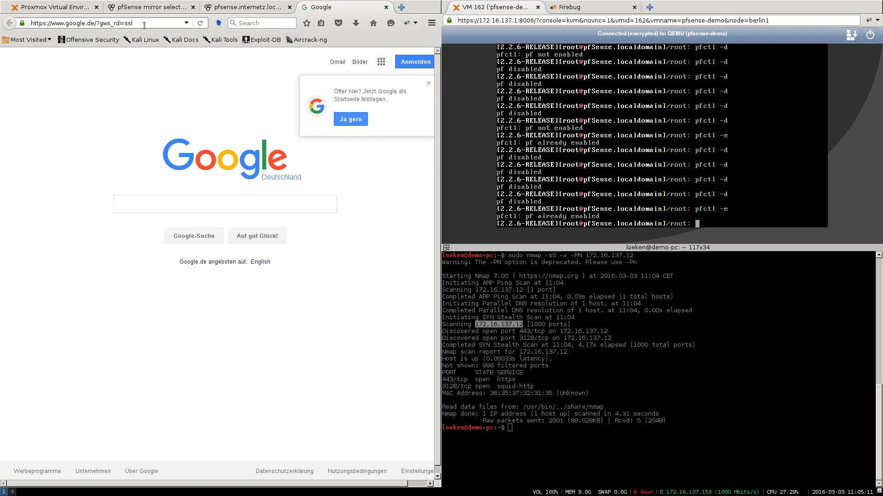
- Load myip.is through the proxy, confirm proxy IP 93.220.61.91, then return to pfSense
key(Return)
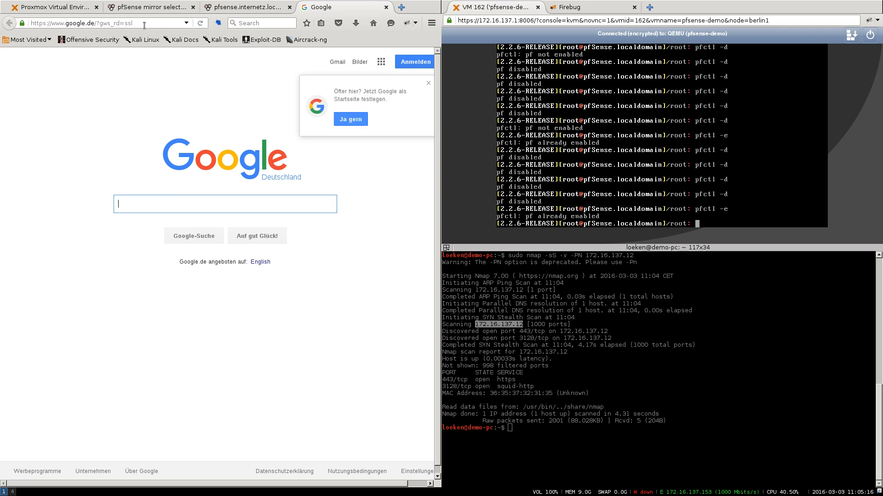
click(144, 25)
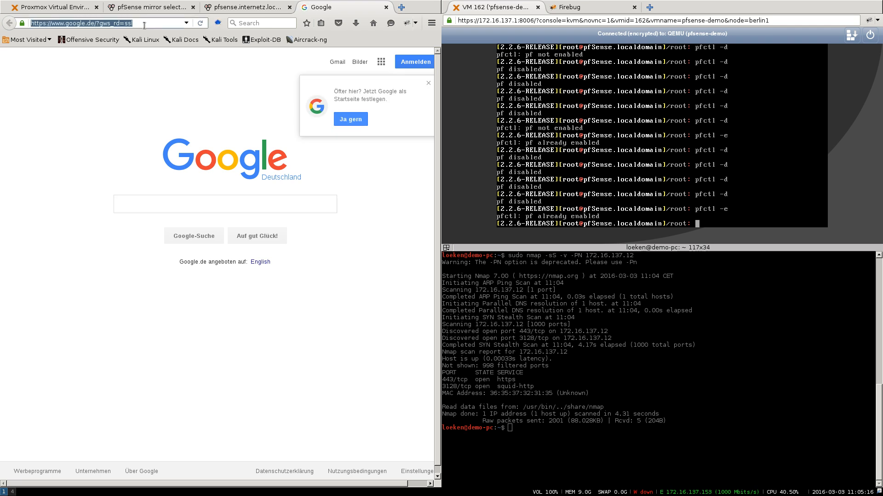
text(myip.is)
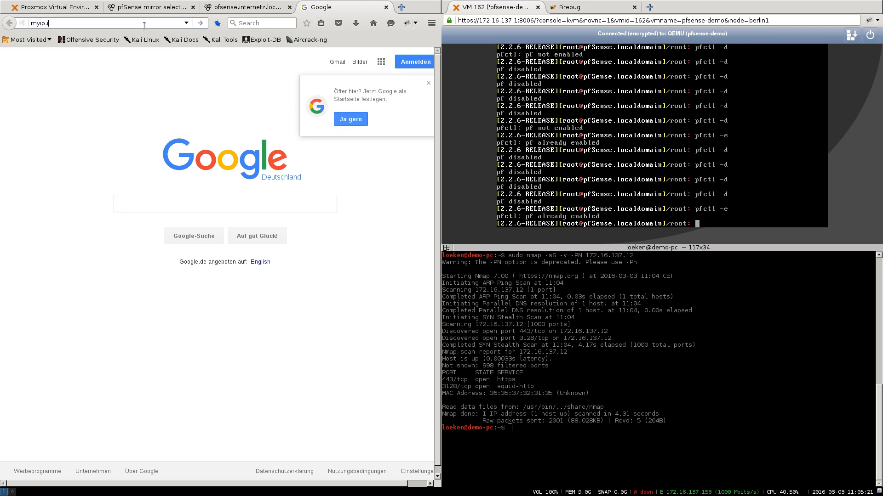
key(Return)
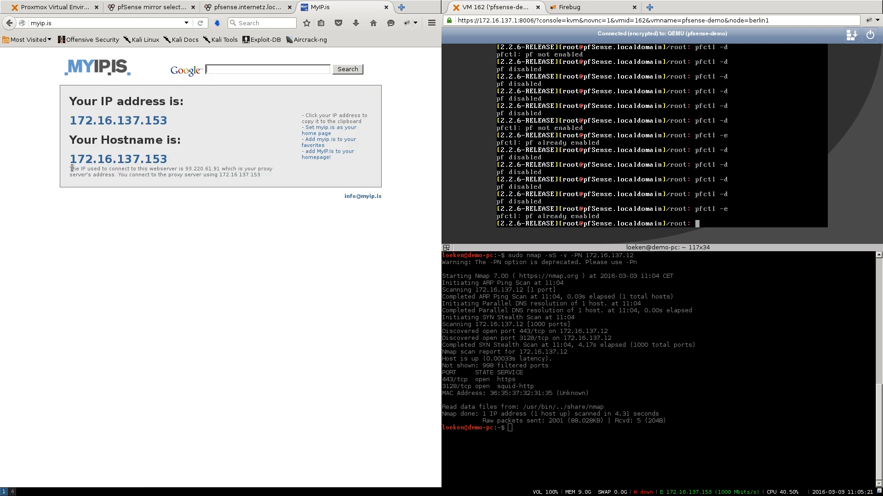
drag(70, 170, 188, 167)
click(188, 168)
drag(121, 175, 269, 177)
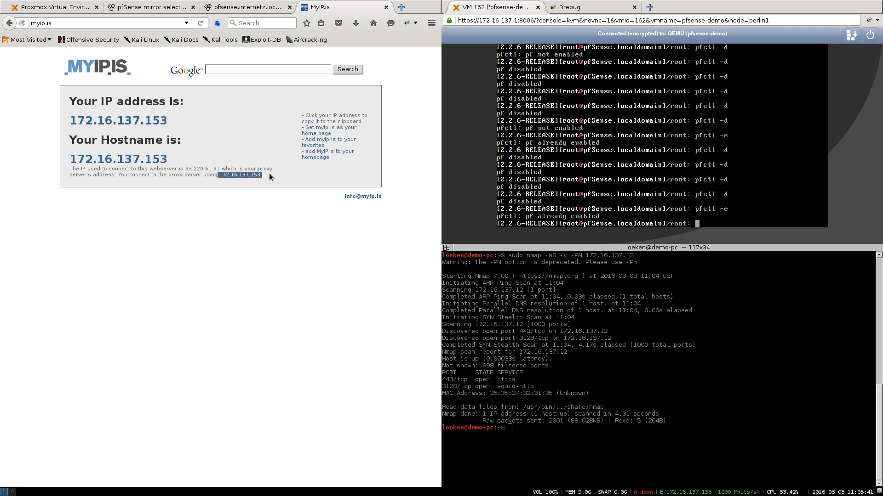
click(230, 9)
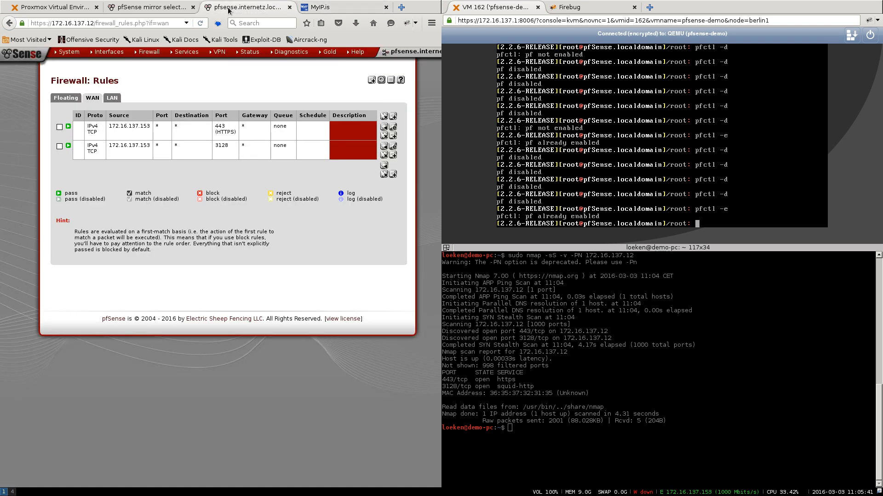
- Open the Squid Proxy Server settings from pfSense's Services menu
click(186, 8)
click(244, 7)
mouse_move(186, 53)
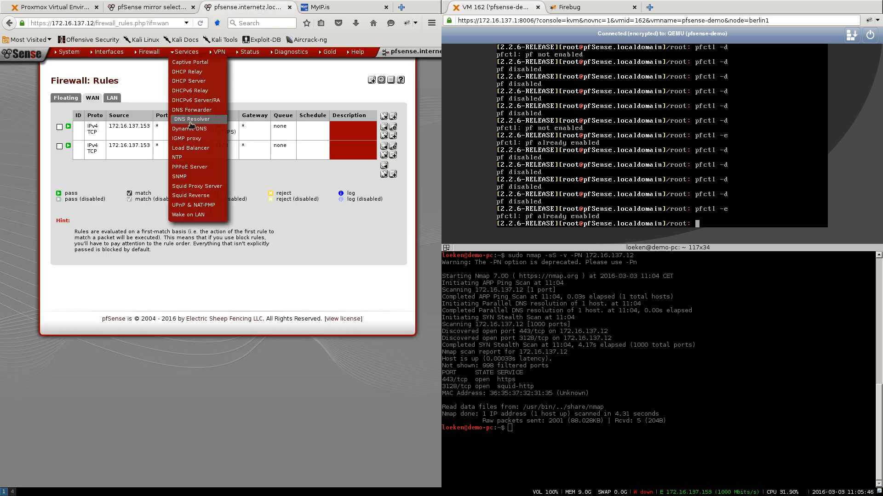
click(199, 187)
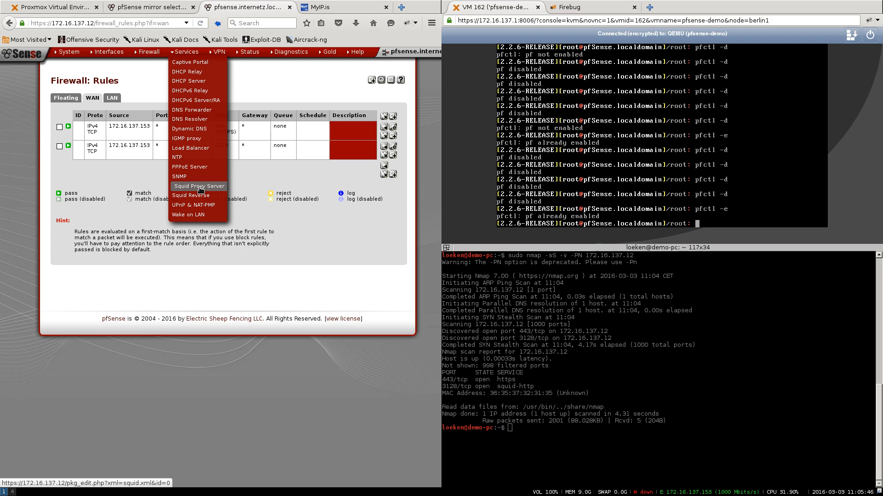
- Set X-Forwarded Header Mode to off, disable the VIA header, suppress the Squid version, and save
scroll(200, 189, down, 3)
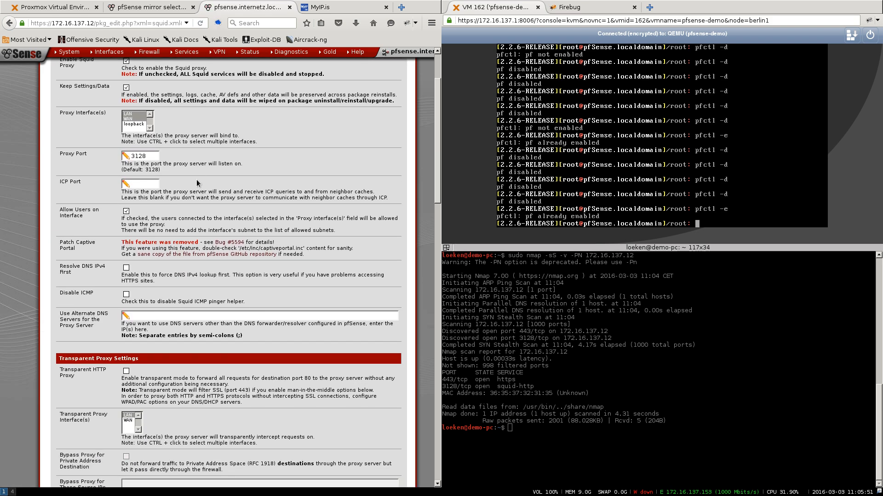
scroll(197, 180, down, 5)
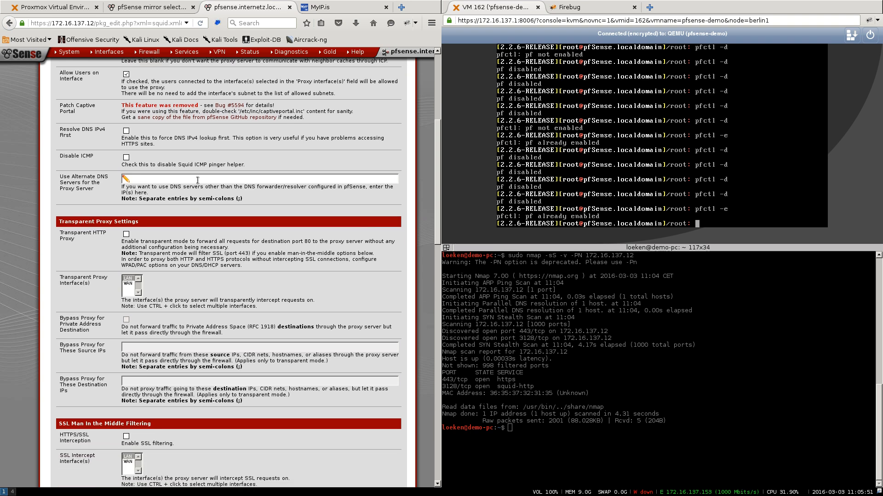
scroll(198, 180, down, 12)
scroll(197, 180, down, 11)
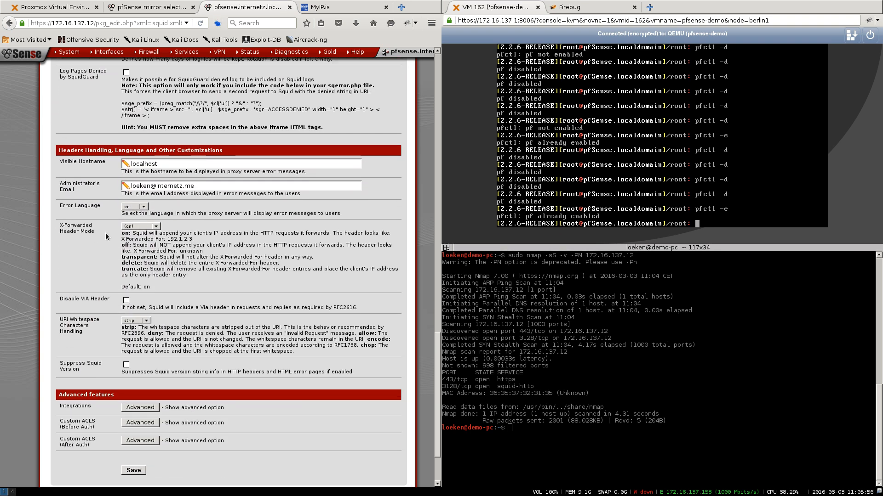
drag(95, 231, 59, 229)
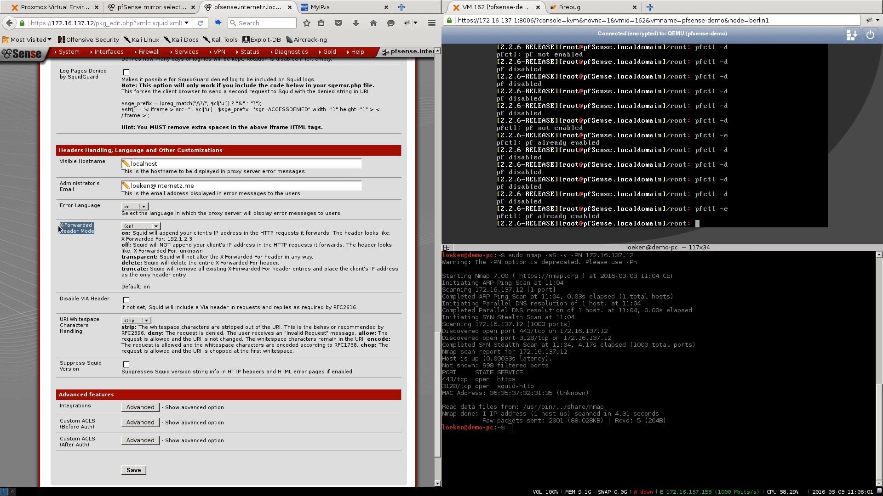
click(138, 225)
click(137, 238)
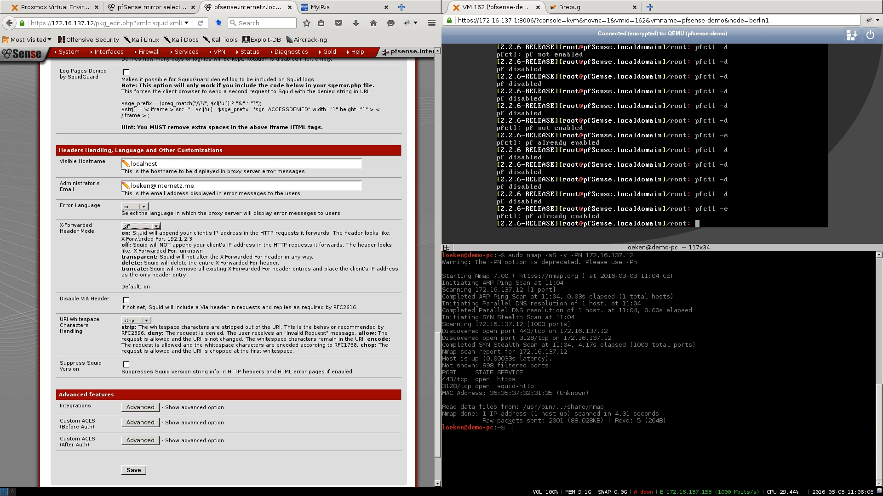
click(126, 301)
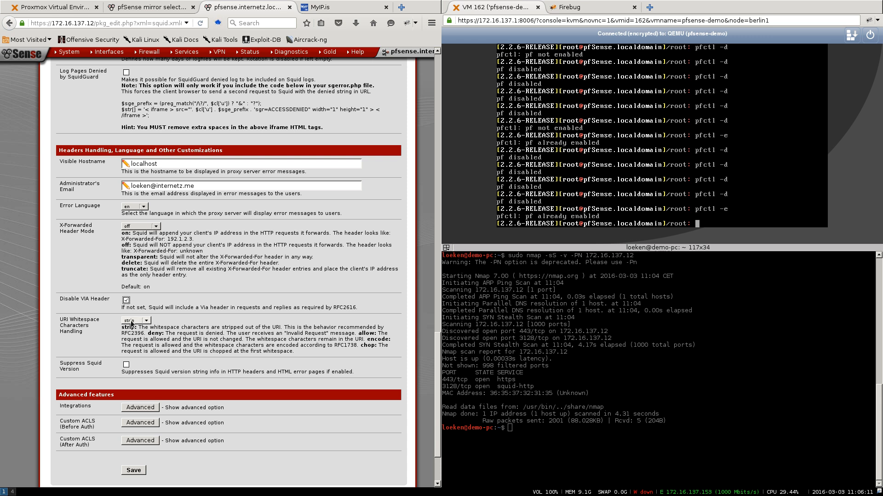
click(126, 365)
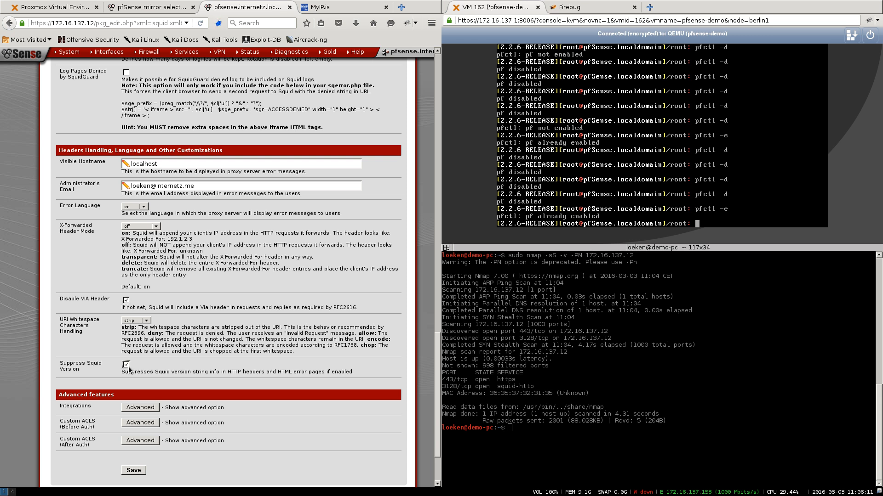
click(133, 470)
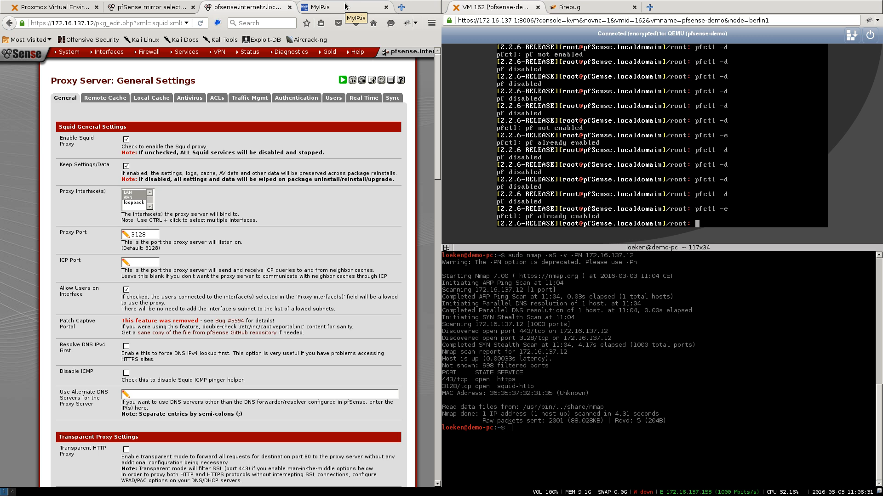
- Reload myip.is to recheck the visible IP and hostname, then close that tab
click(346, 7)
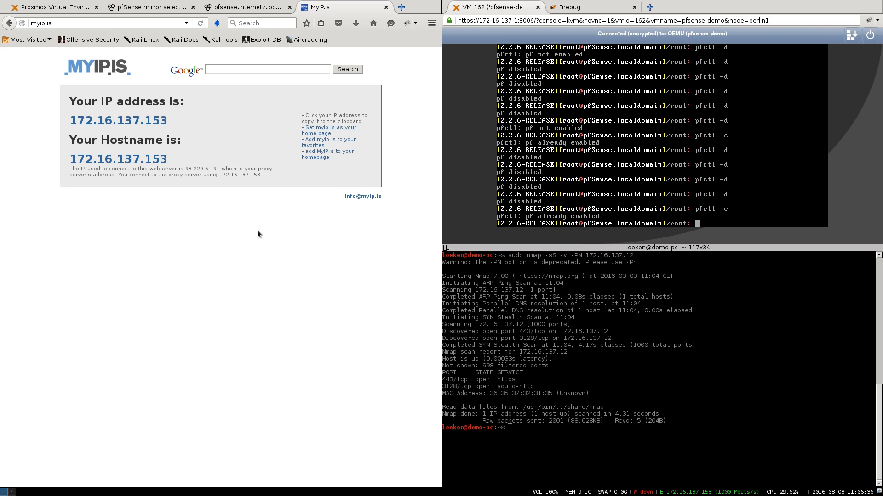
key(F5)
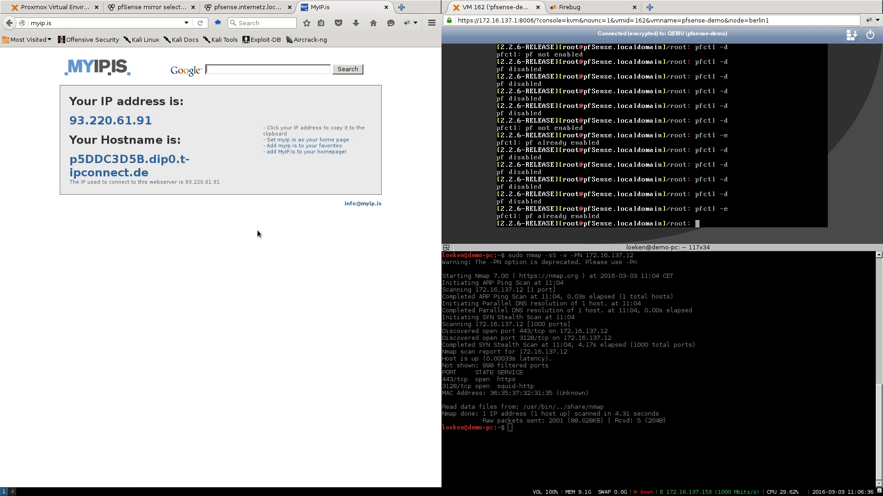
drag(219, 182, 72, 117)
click(65, 117)
click(207, 90)
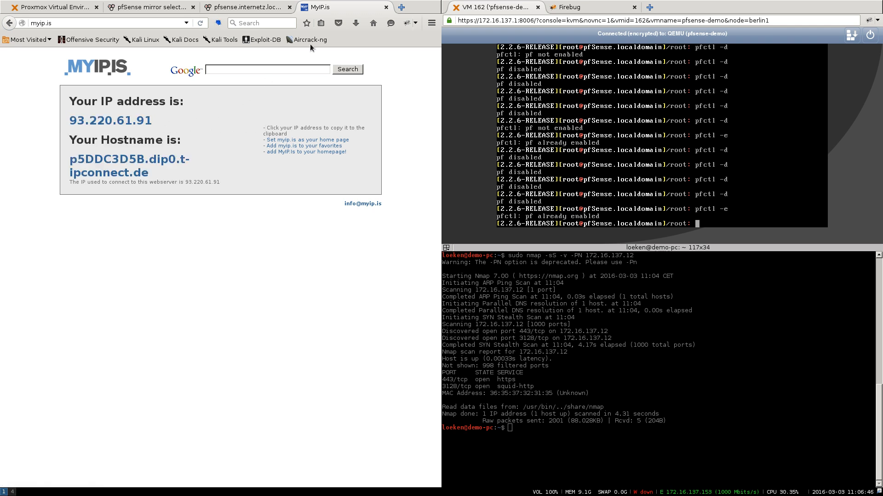
click(386, 7)
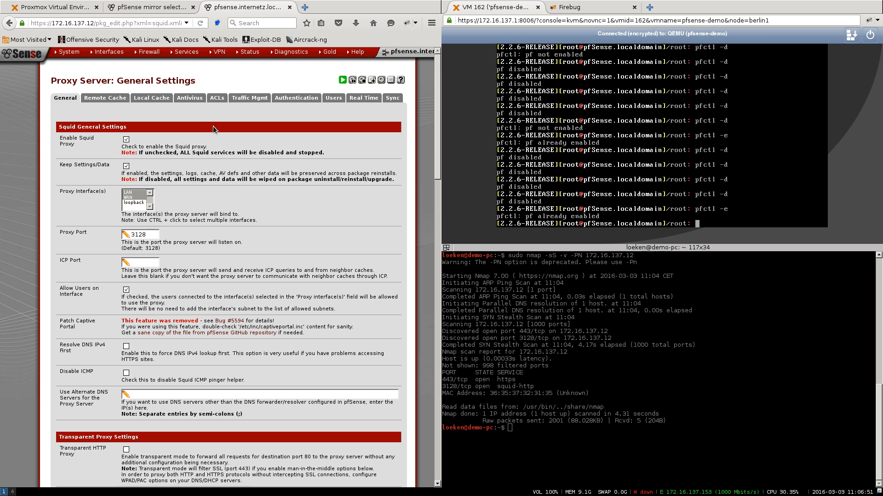
- Open the Available Packages list in pfSense's System > Package Manager
click(26, 54)
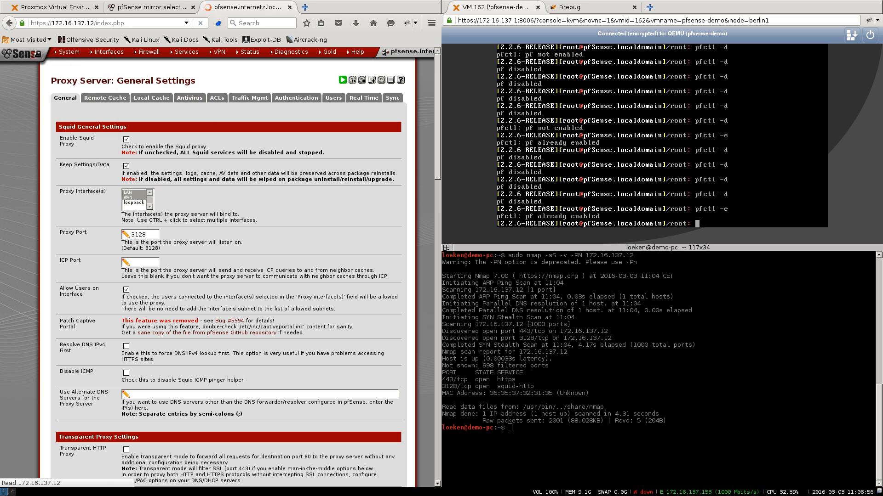
mouse_move(64, 52)
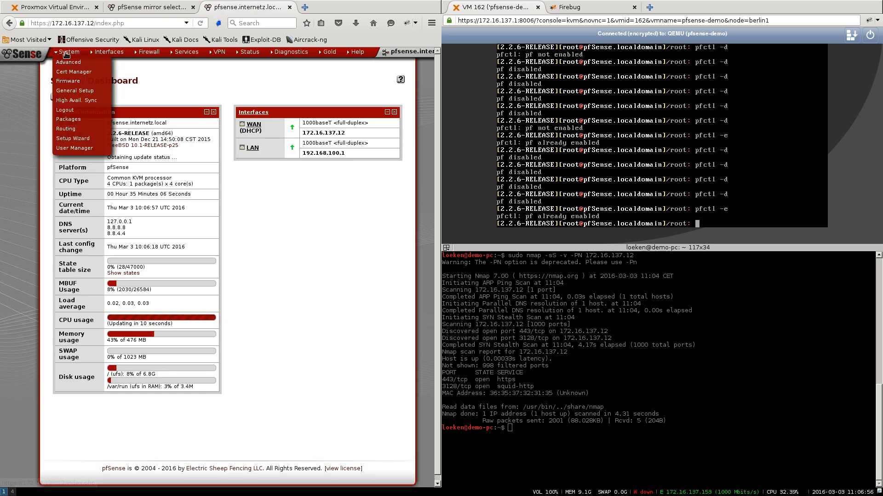
click(78, 122)
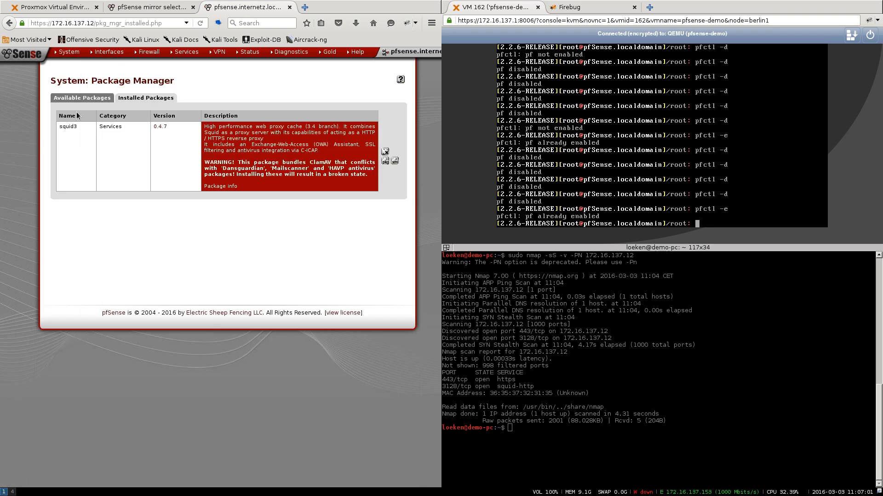
click(75, 99)
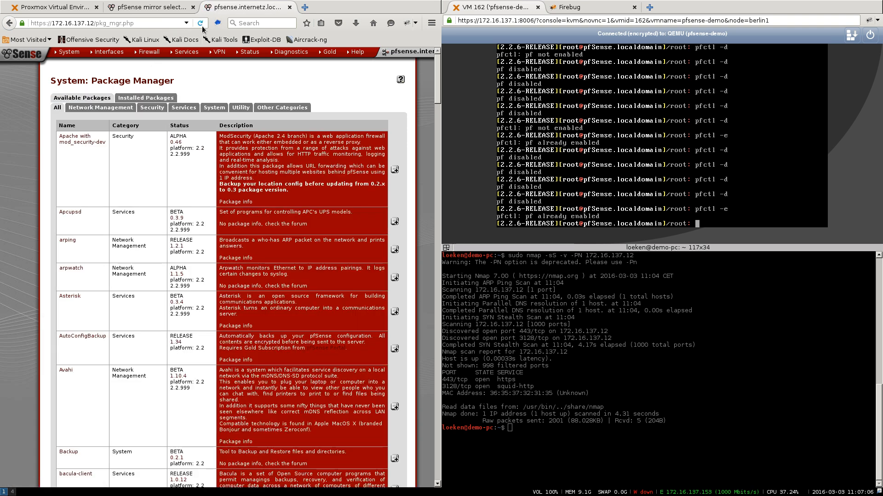
- Turn FoxyProxy off and confirm installing the squidGuard package
click(220, 24)
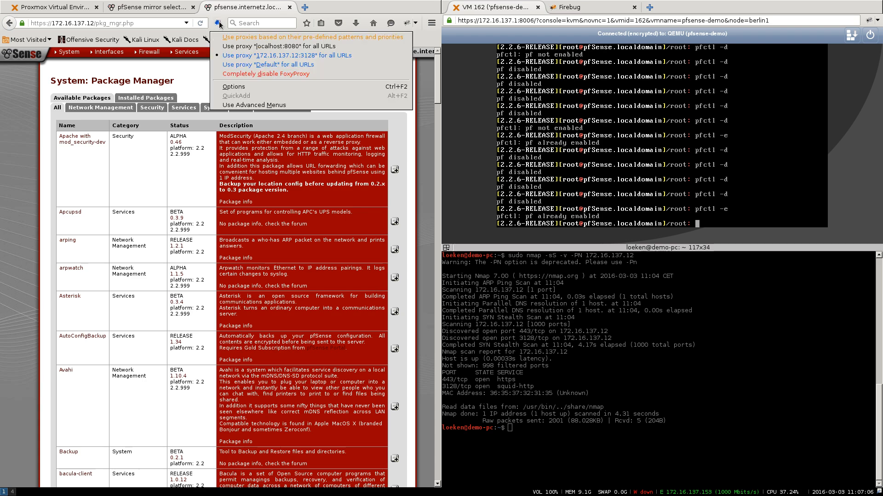
click(244, 74)
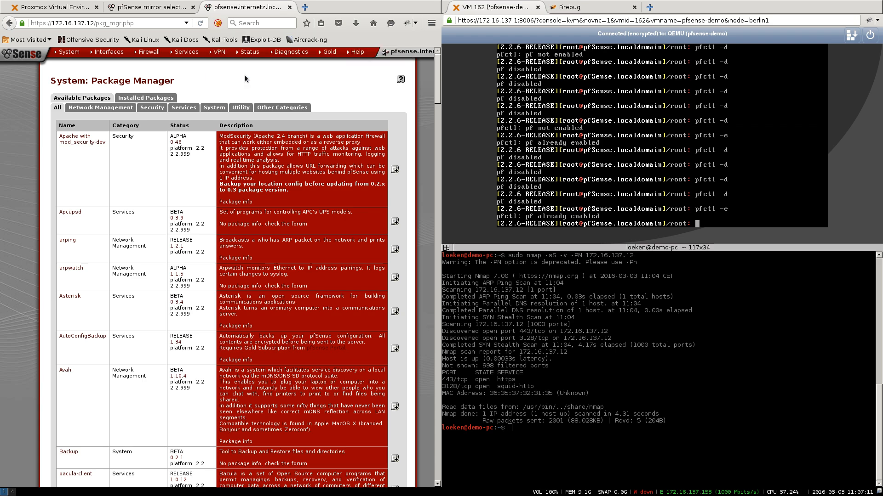
scroll(132, 260, down, 10)
scroll(132, 260, down, 20)
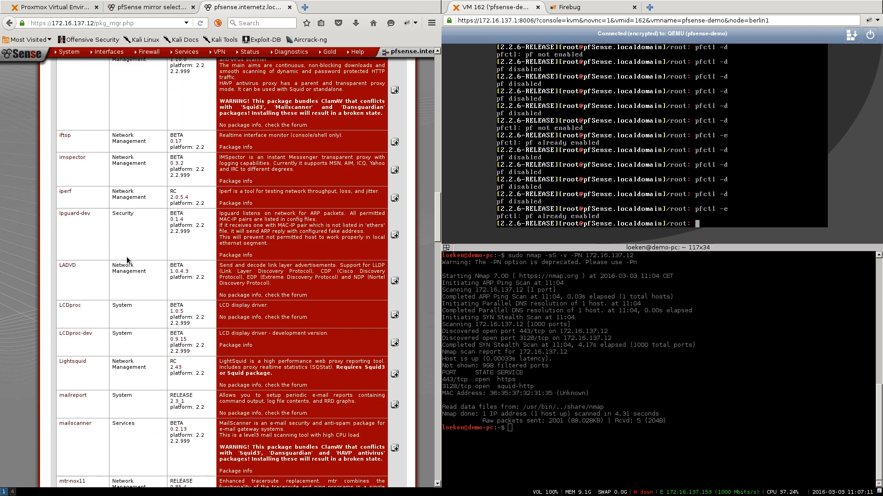
scroll(127, 257, down, 15)
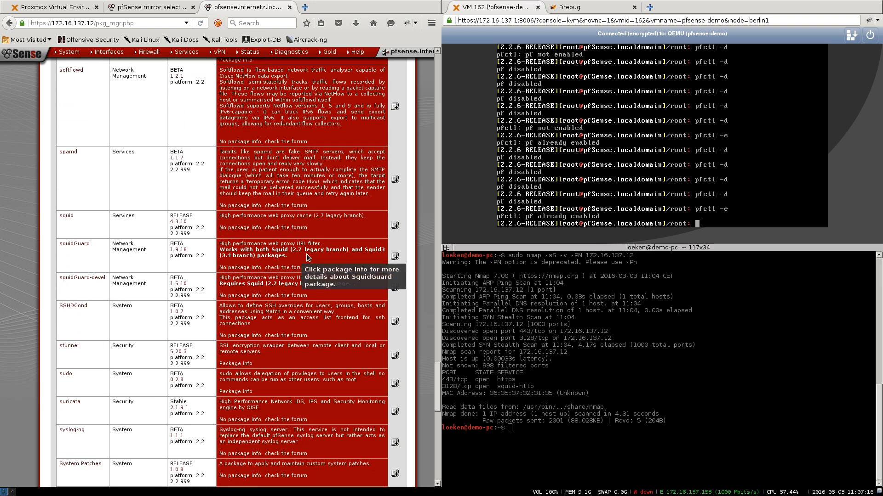
click(395, 257)
click(263, 118)
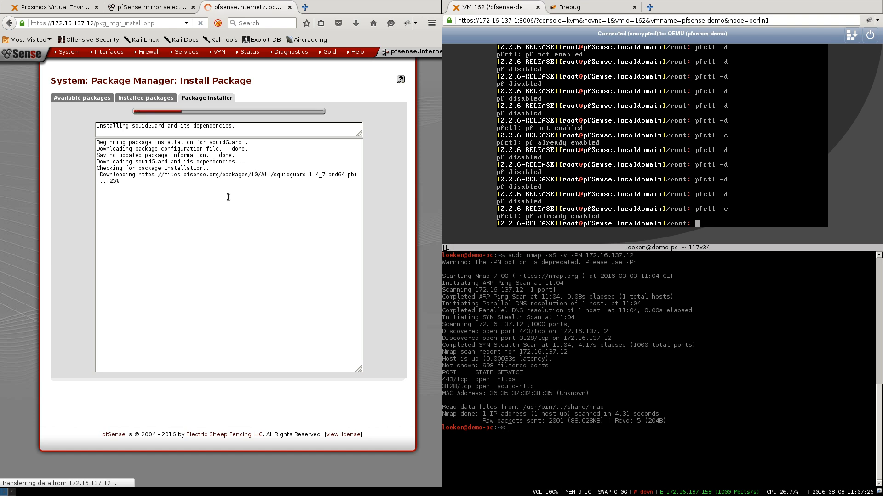
- Google 'howtoforce squidguard', accept the 'howtoforge squidguard' correction, and open the HowtoForge tutorial
key(ctrl+t)
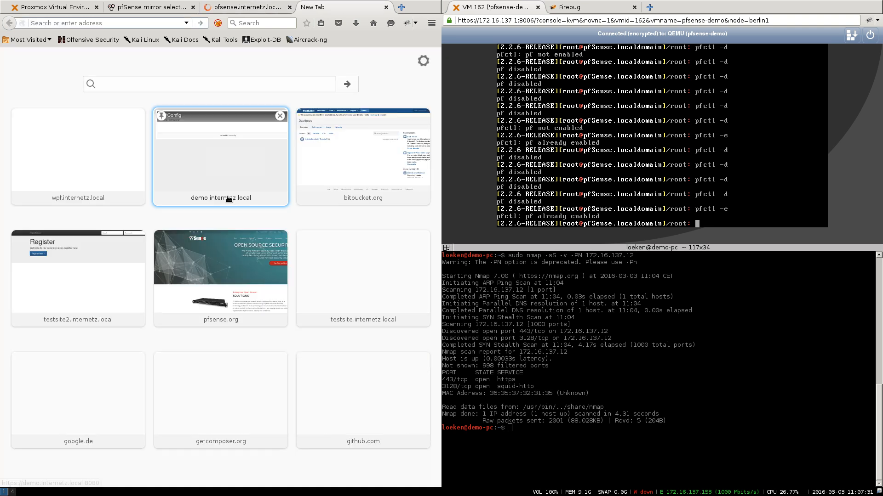
text(how)
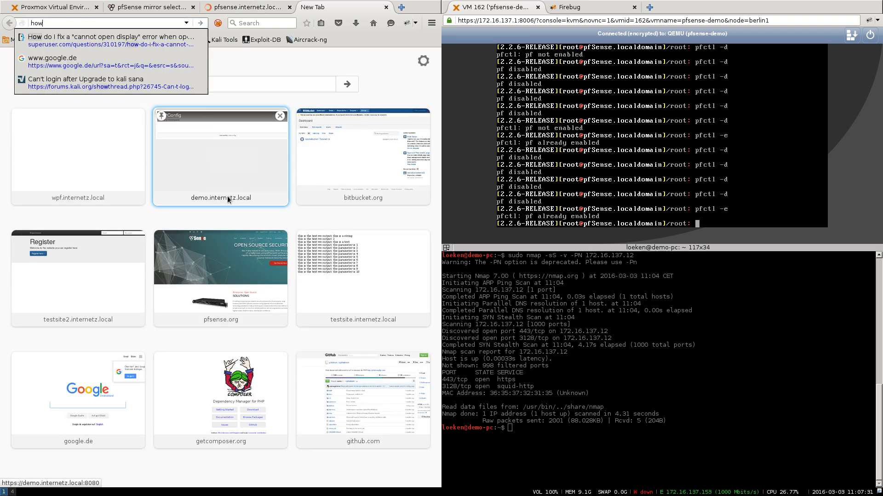
text(to)
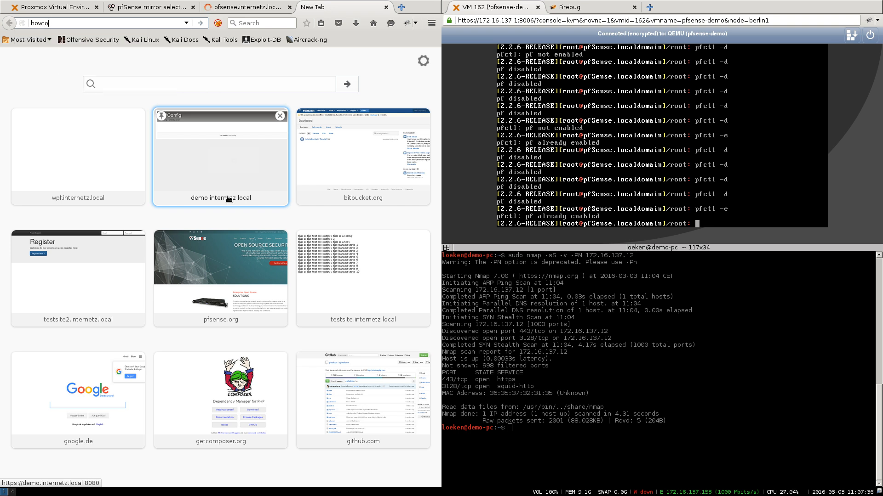
text(force squidguard)
key(Return)
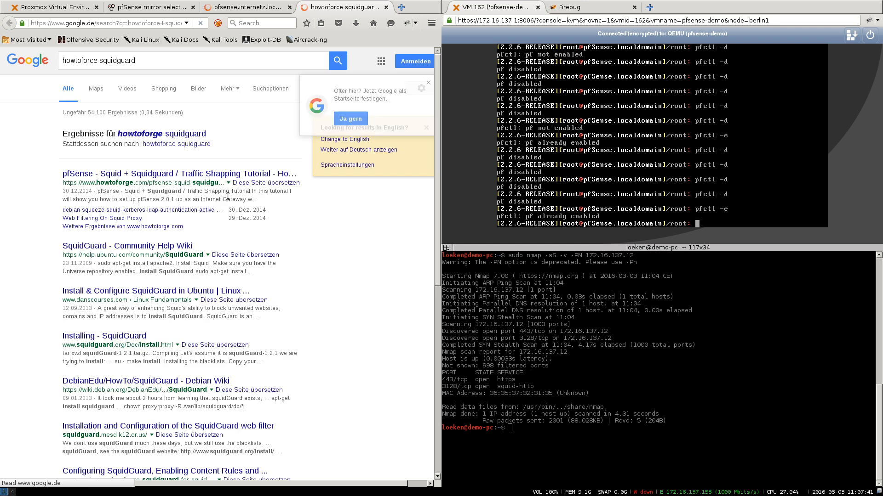
click(148, 136)
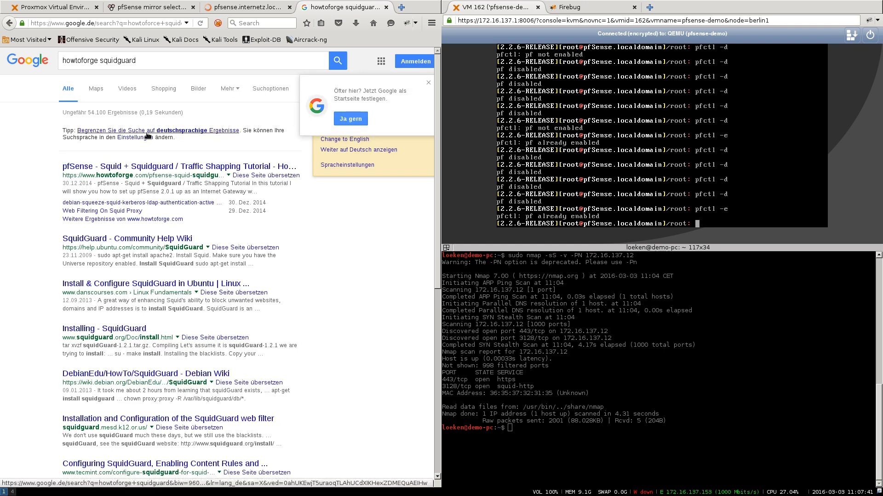
click(164, 167)
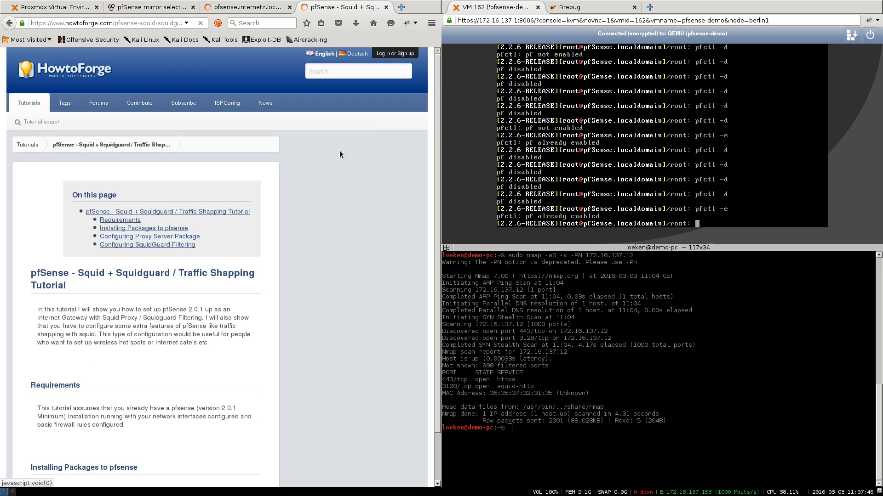
scroll(290, 193, down, 8)
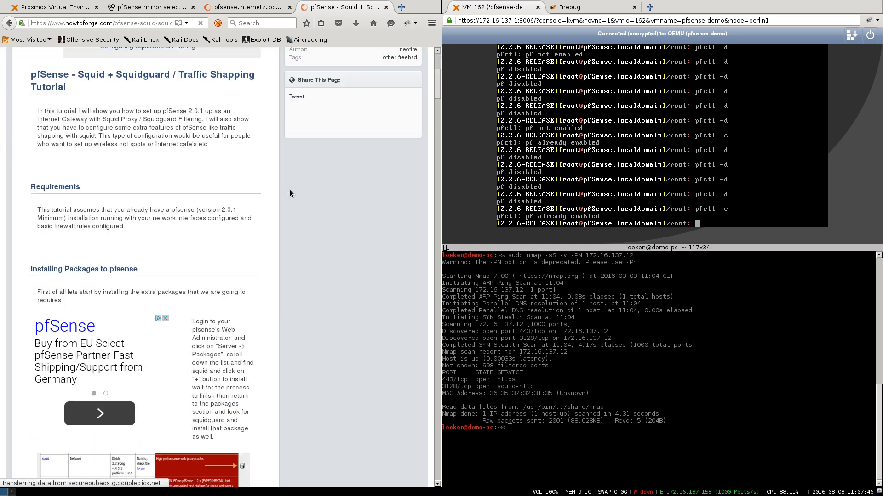
scroll(290, 189, down, 6)
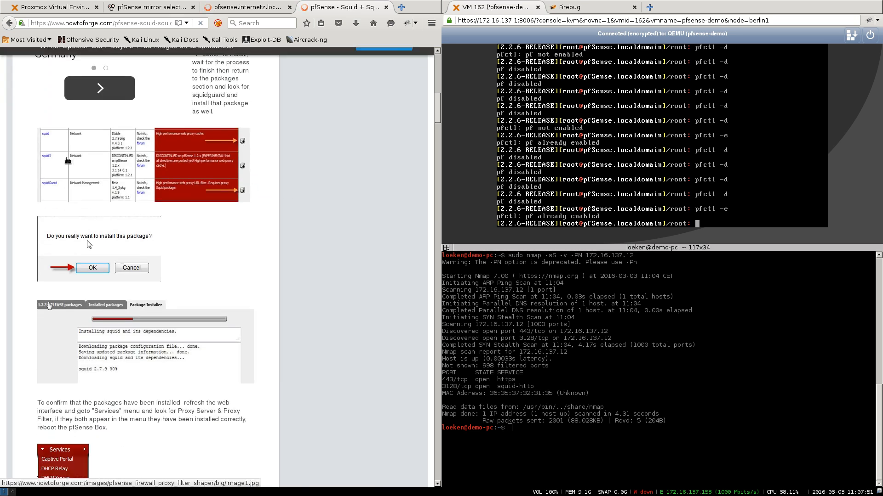
scroll(81, 437, down, 11)
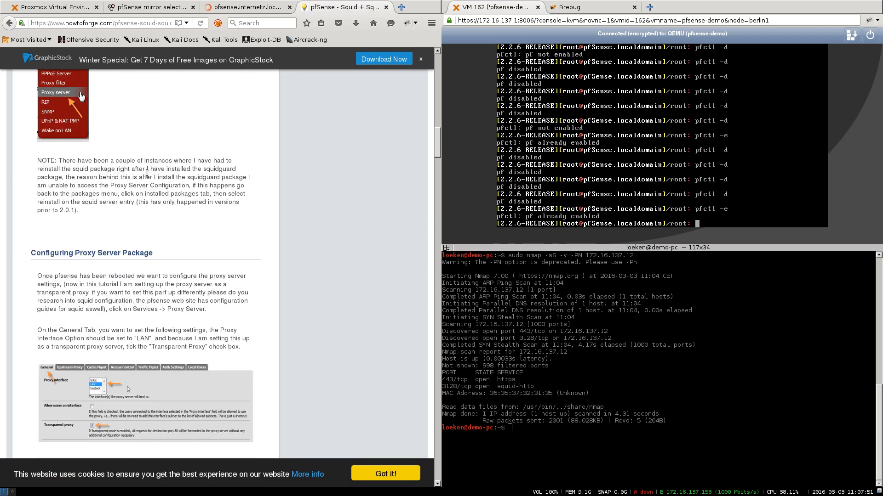
scroll(148, 175, down, 7)
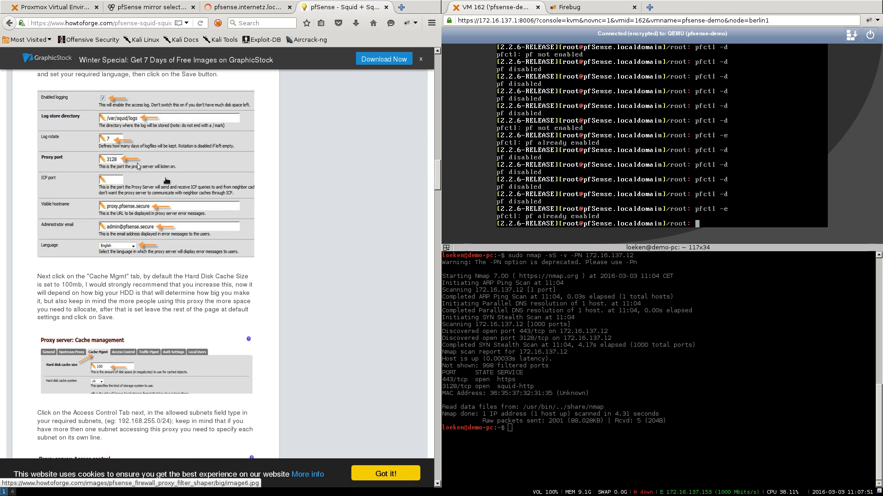
scroll(93, 121, down, 6)
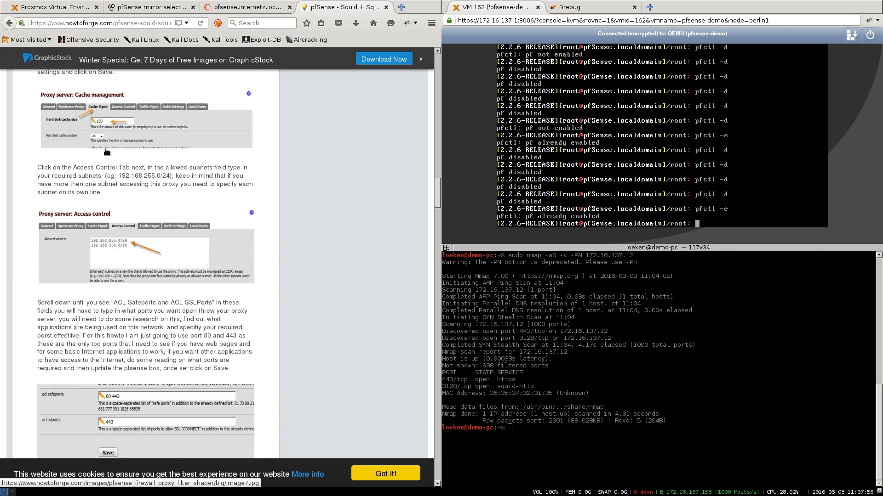
scroll(158, 153, down, 10)
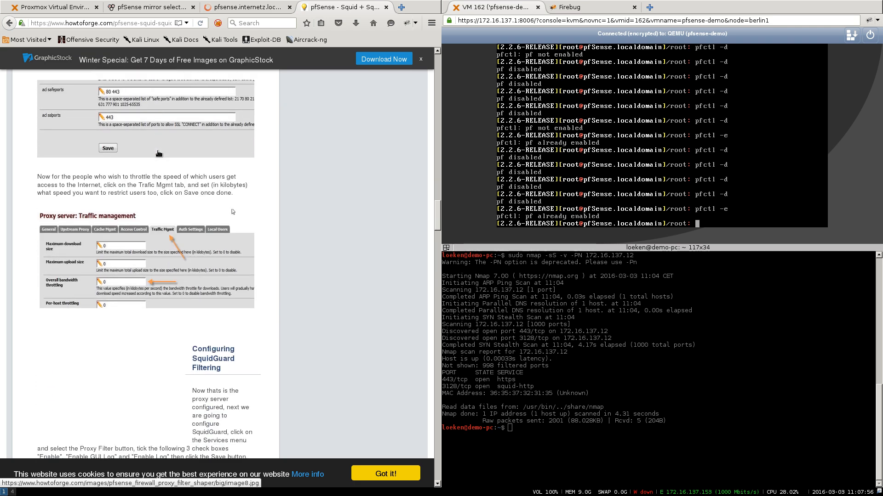
scroll(157, 151, down, 15)
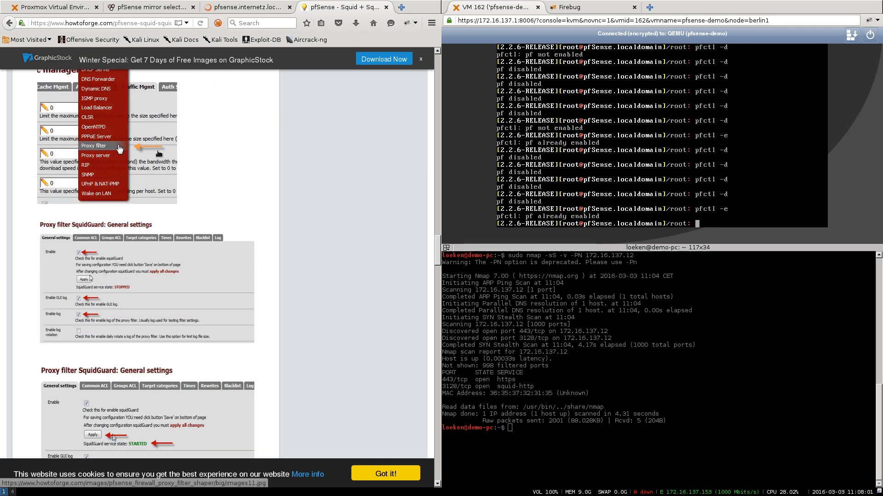
scroll(158, 153, up, 2)
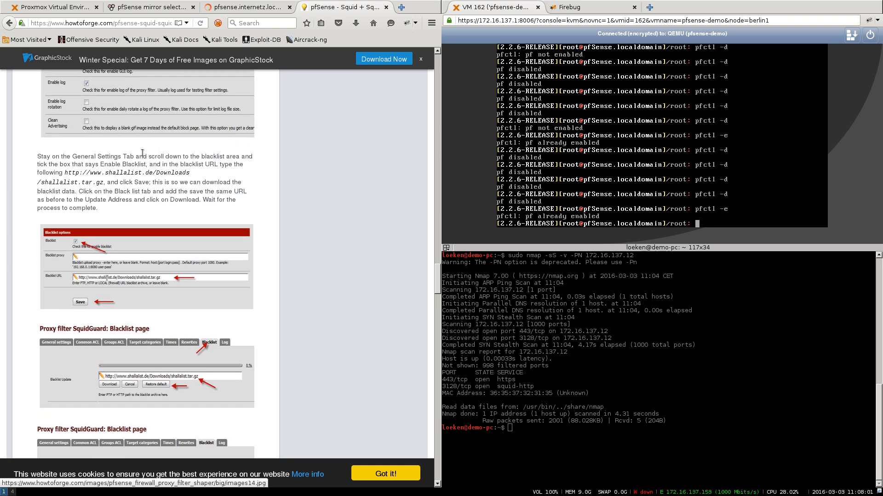
drag(65, 174, 105, 181)
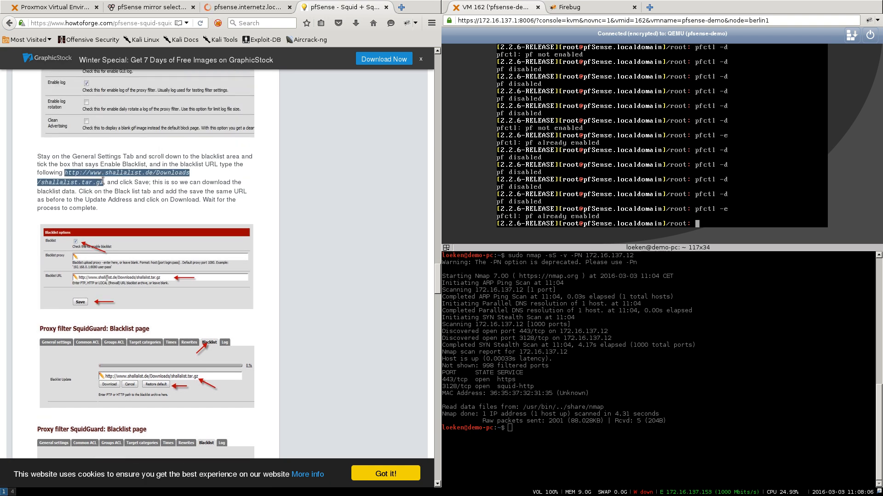
right_click(96, 185)
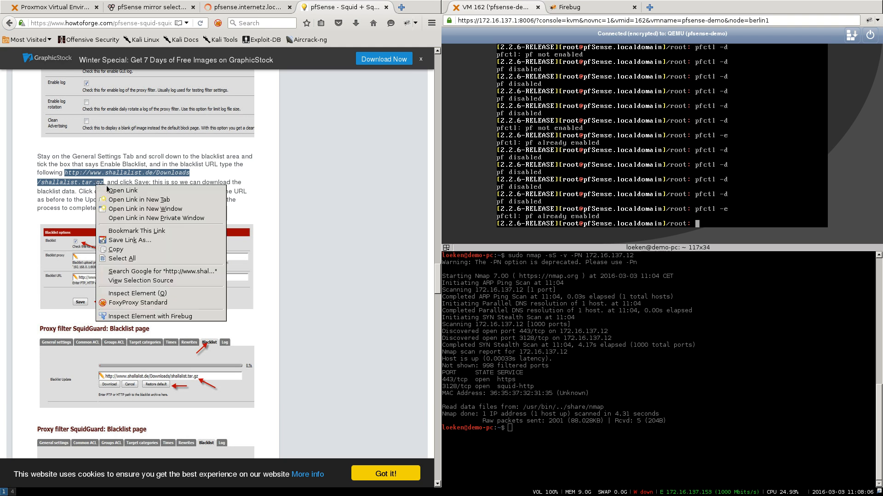
click(125, 250)
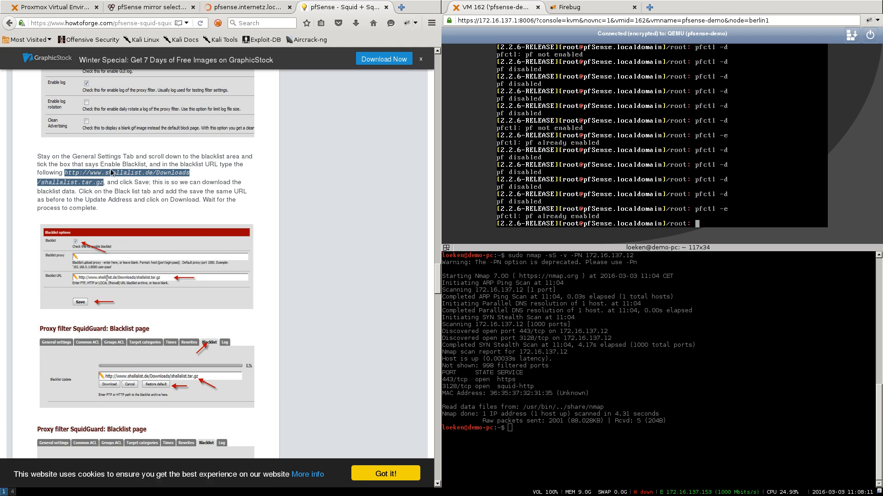
right_click(114, 171)
click(138, 238)
- Go to Services > SquidGuard Proxy and open its empty Target categories list
click(233, 7)
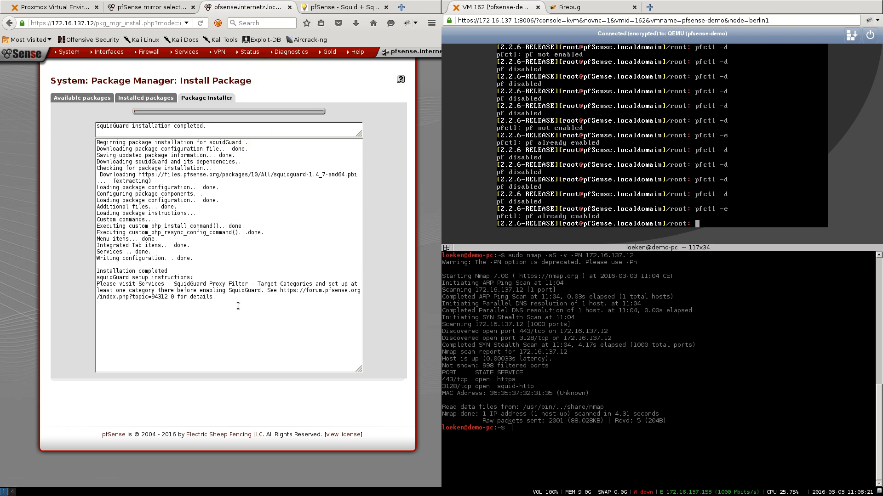
mouse_move(184, 54)
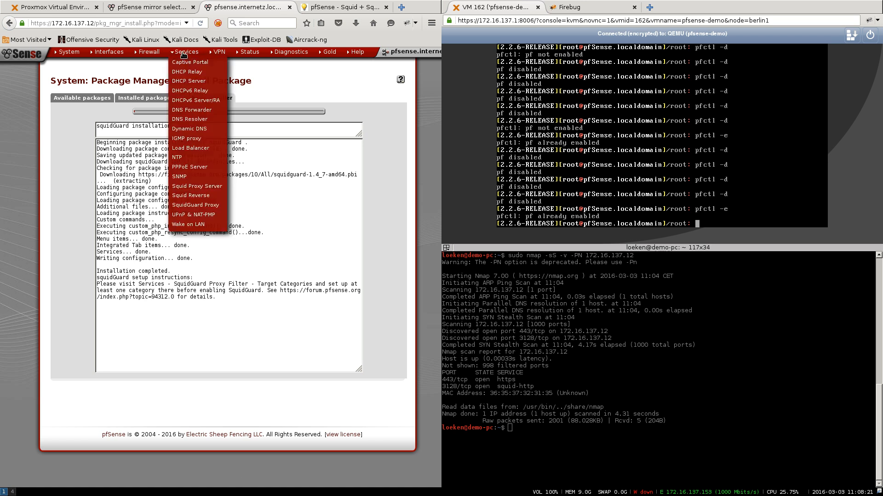
click(197, 207)
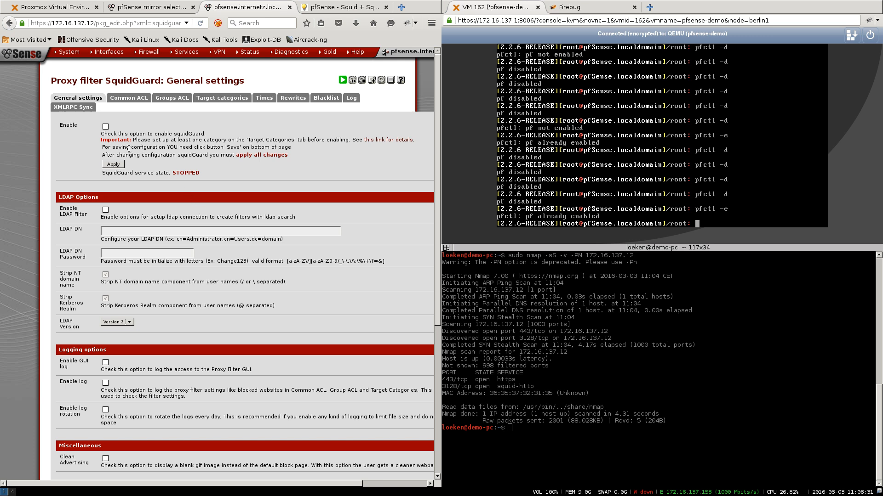
drag(114, 140, 352, 141)
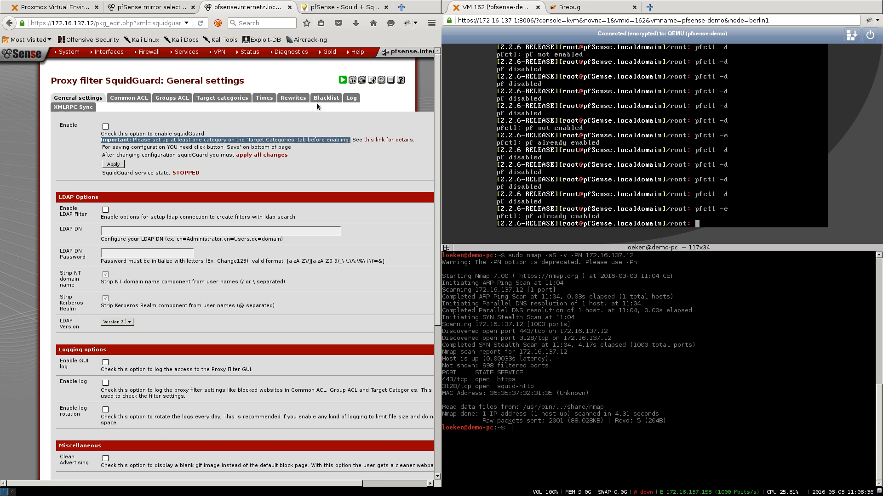
click(218, 99)
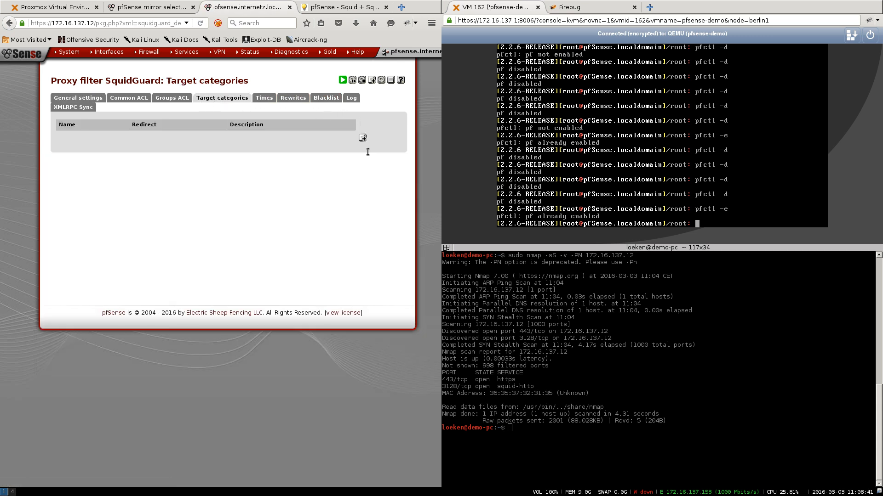
- Save a new target category named DummyCategory with description DummyCategory
click(362, 138)
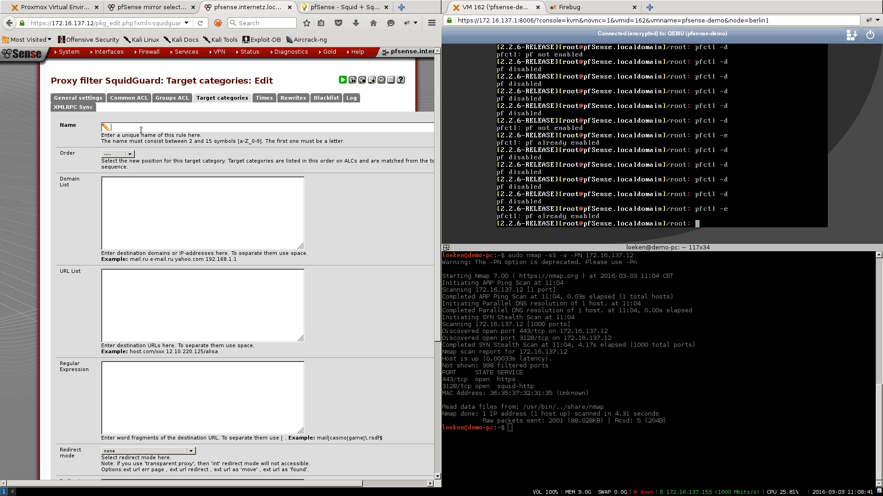
text(DummyCategory)
scroll(123, 182, down, 4)
scroll(123, 183, down, 3)
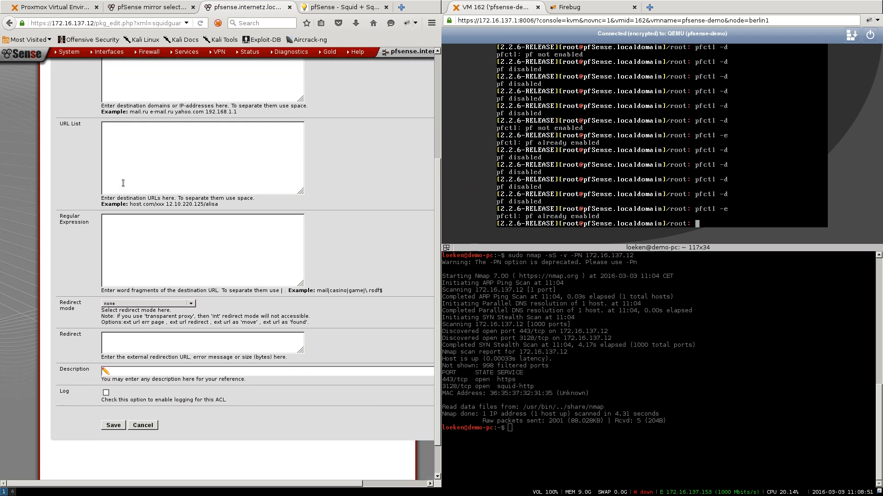
click(131, 331)
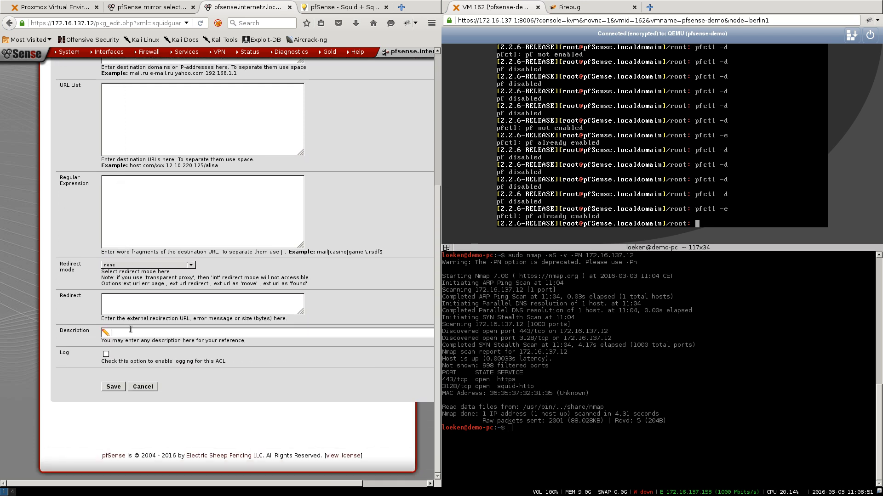
text(DummyCategory)
click(116, 387)
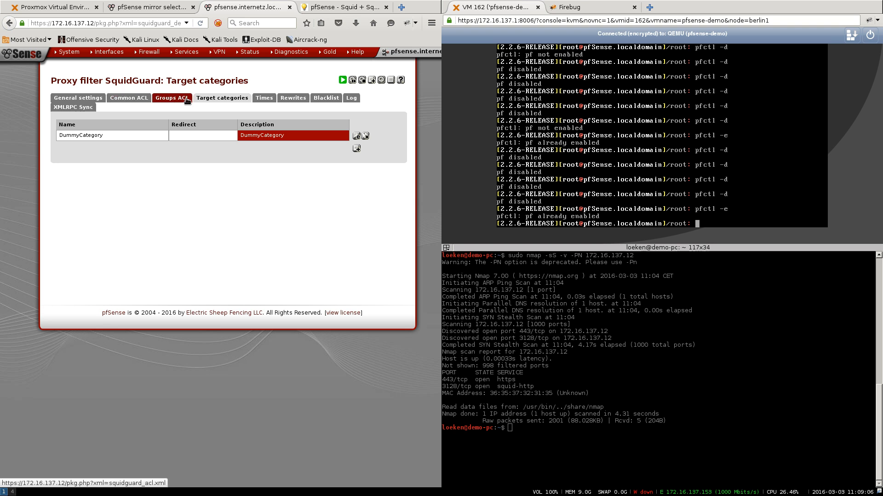
- Tick Enable on the SquidGuard General settings page
click(85, 99)
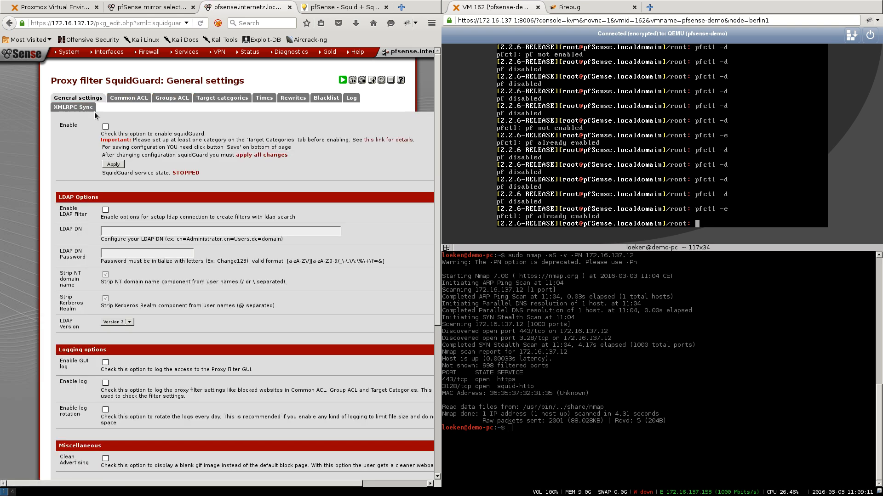
click(105, 127)
scroll(106, 127, down, 4)
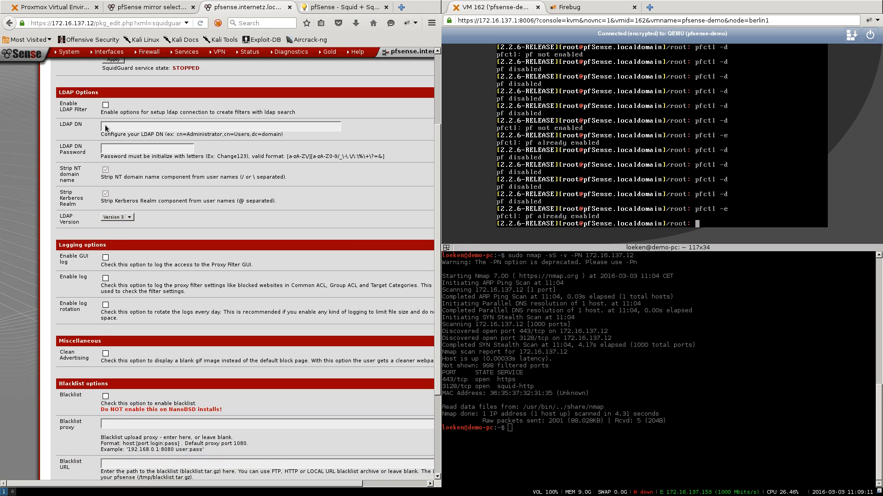
scroll(105, 125, up, 4)
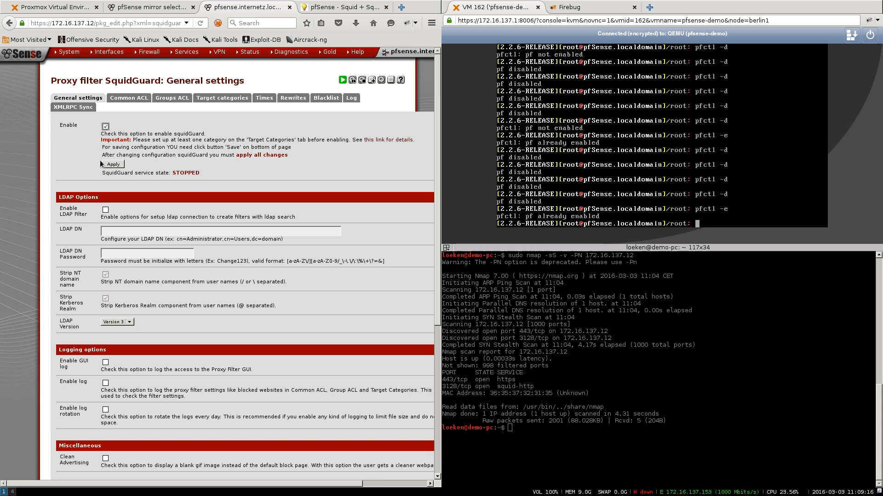
click(106, 127)
- Enable the blacklist with the shallalist.tar.gz URL, save, and open the Blacklist page
scroll(144, 200, down, 4)
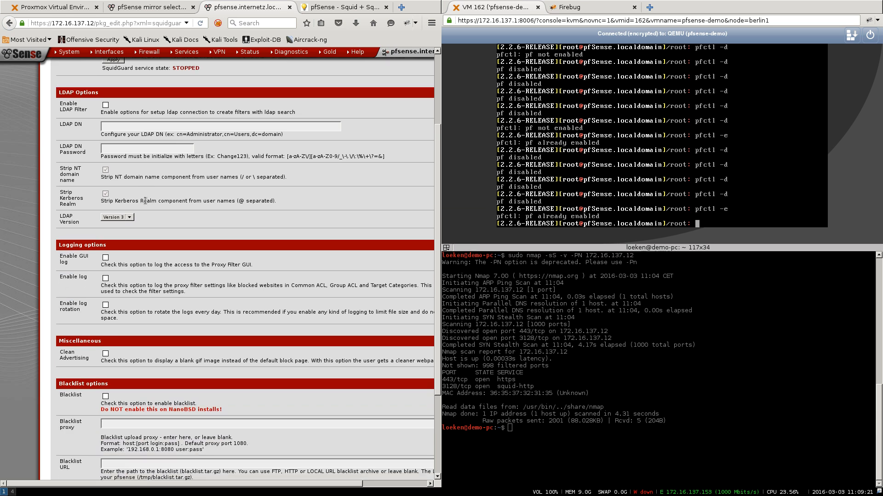
scroll(145, 201, down, 2)
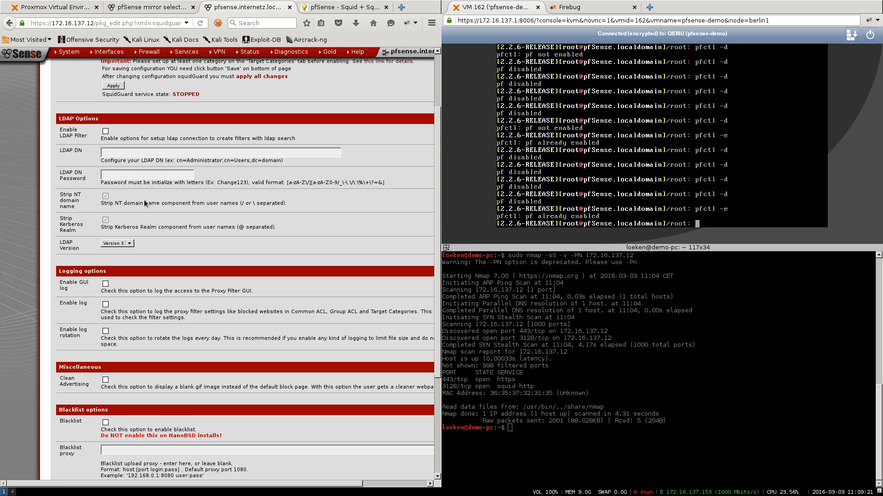
scroll(144, 200, down, 1)
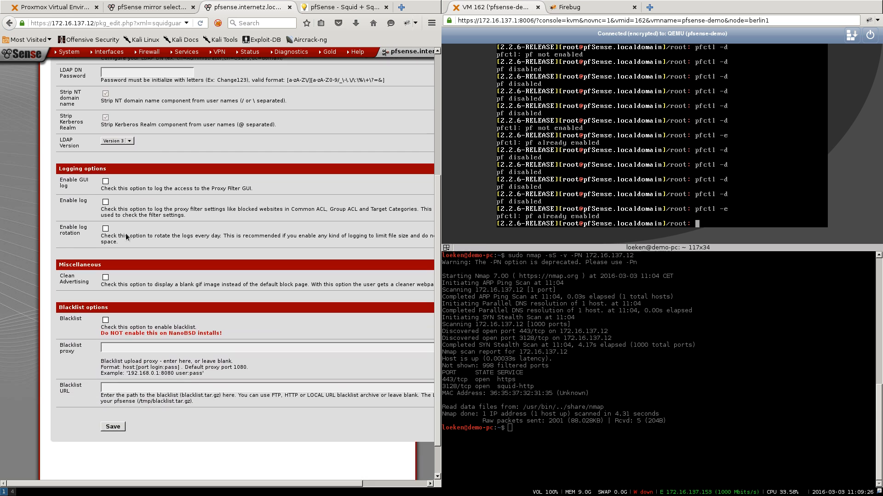
click(105, 319)
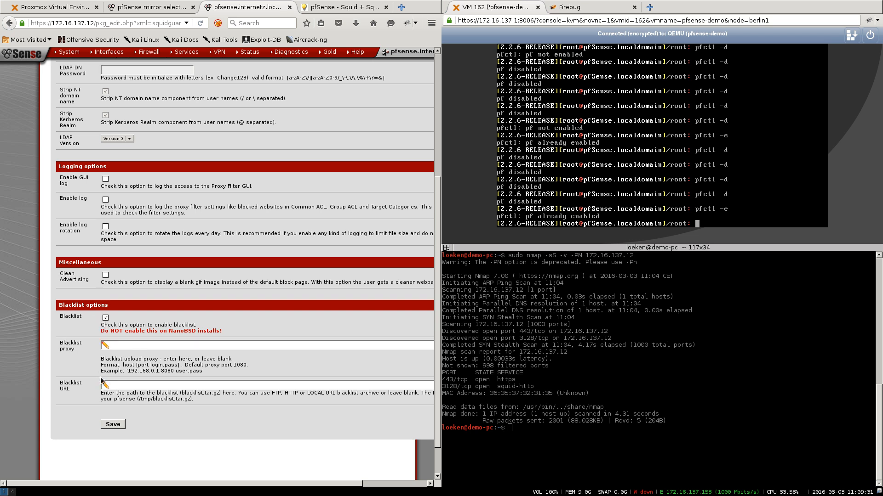
click(122, 386)
key(ctrl+v)
click(112, 424)
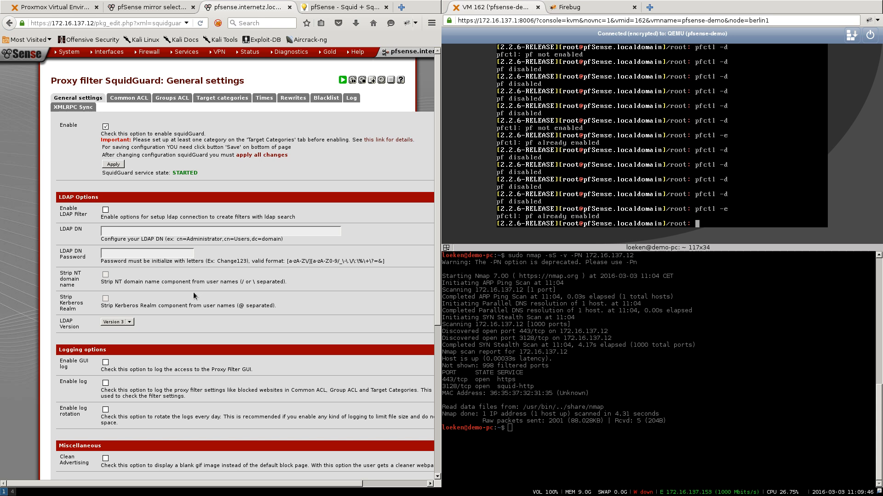
click(328, 98)
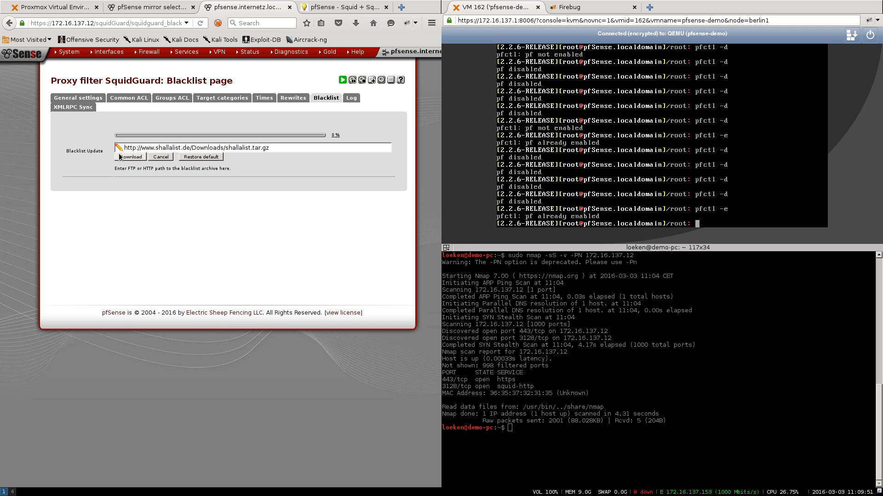
- Download the shallalist blacklist, wait for 'Blacklist update complete.' (74 items), then open Common ACL
click(131, 157)
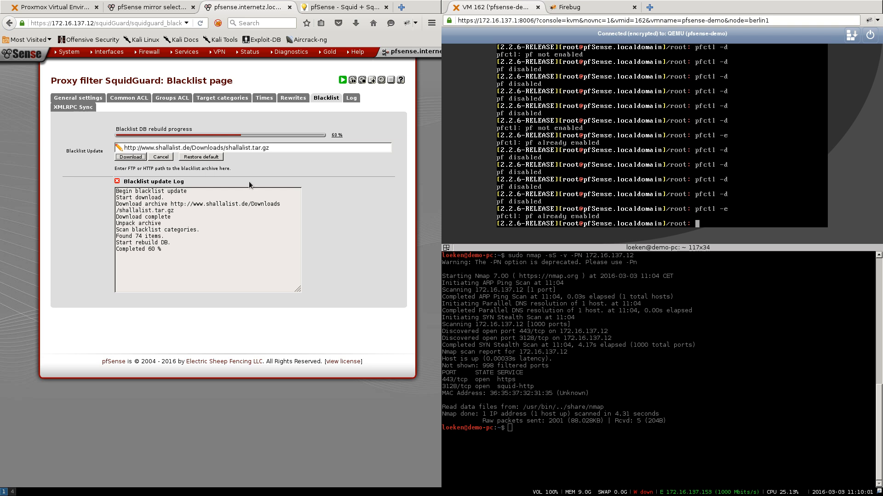
drag(189, 243, 111, 241)
click(204, 255)
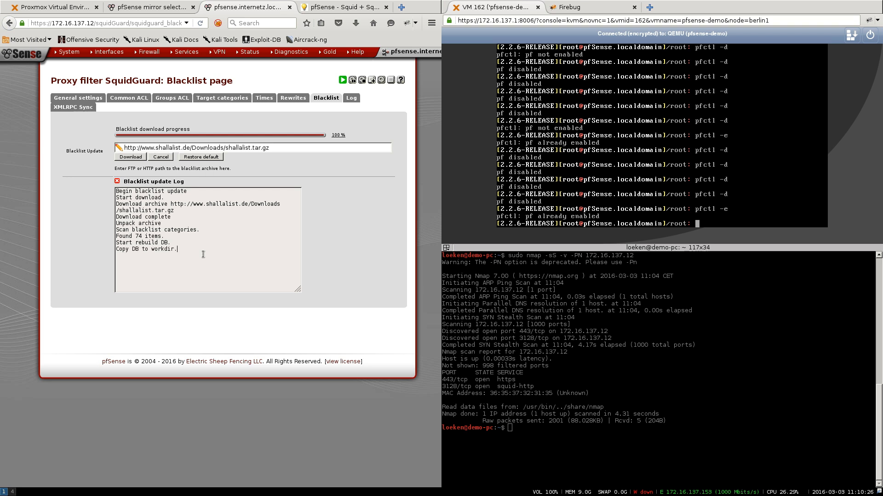
mouse_move(200, 262)
mouse_down()
mouse_move(109, 264)
mouse_move(200, 263)
mouse_up()
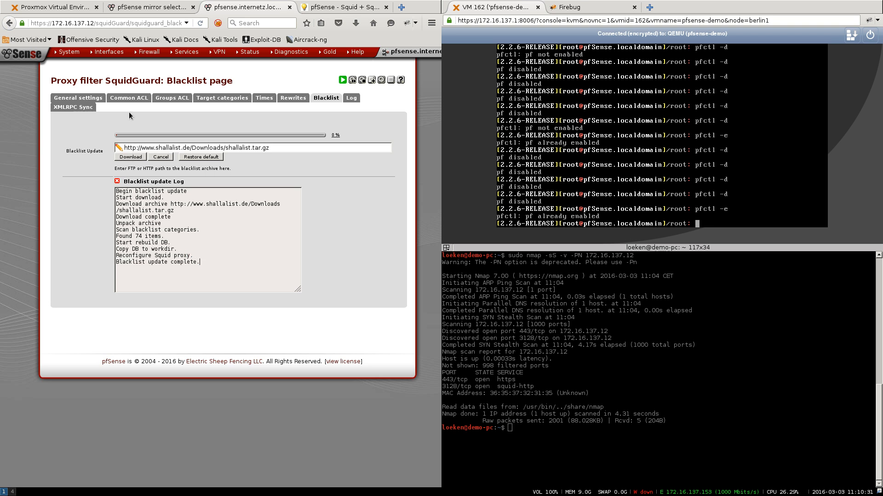
click(137, 99)
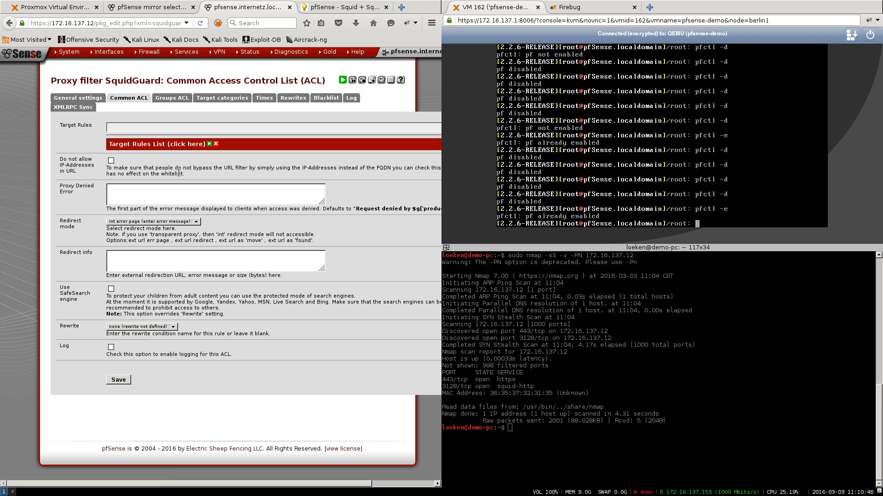
- Expand the Target Rules List to show the imported blacklist categories
click(162, 144)
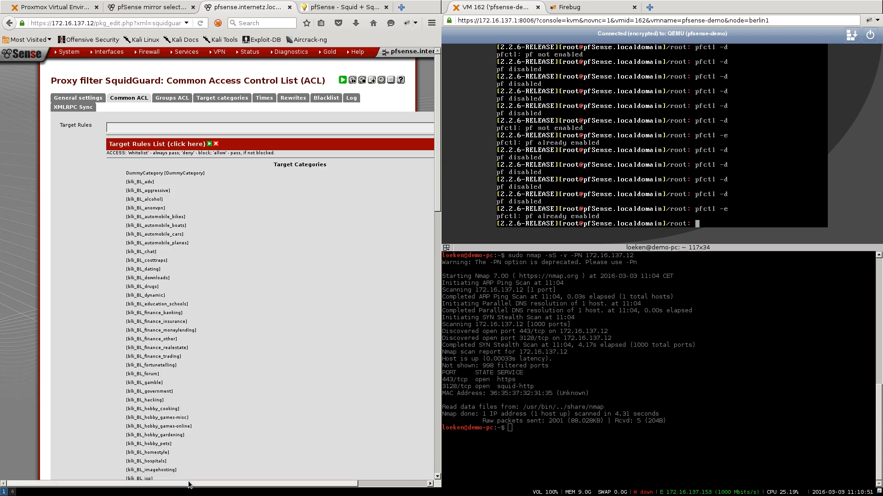
drag(188, 484, 258, 483)
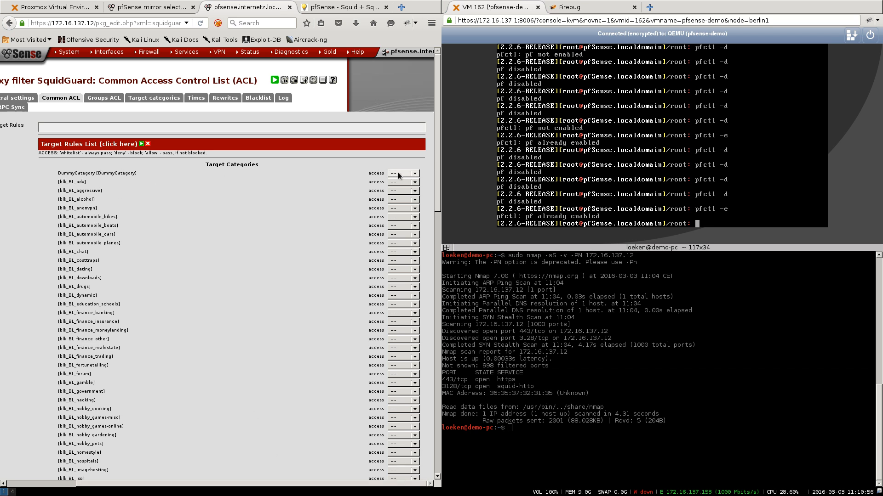
drag(57, 182, 96, 301)
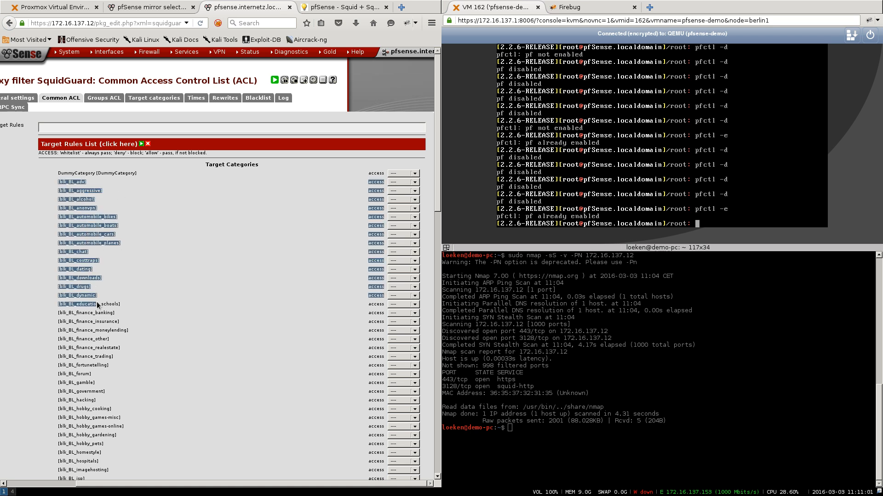
scroll(97, 301, down, 10)
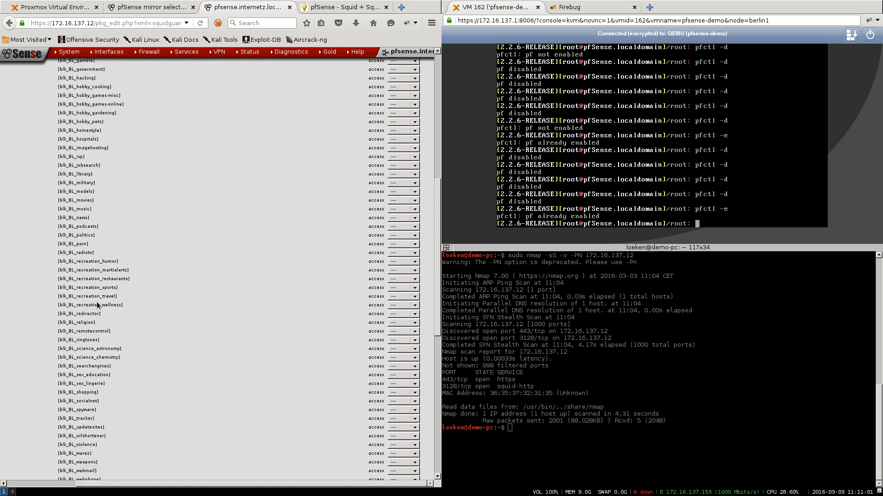
scroll(97, 304, down, 5)
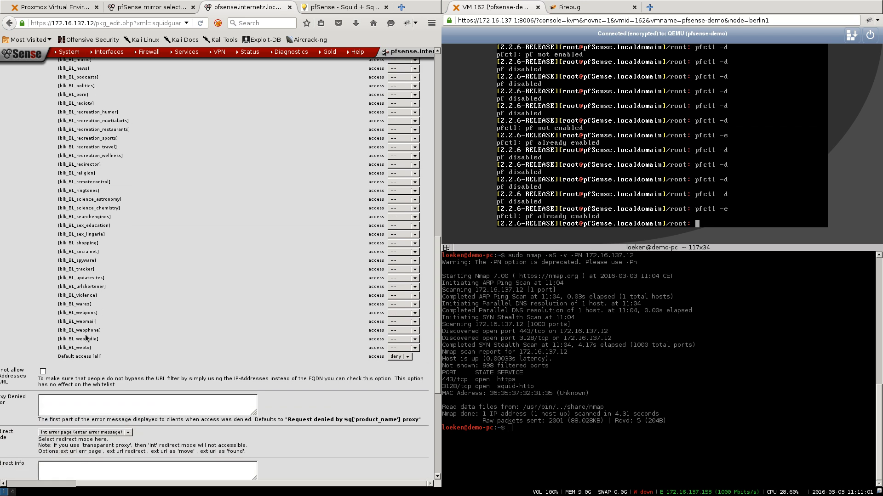
- Set Default access [all] to allow
triple_click(69, 357)
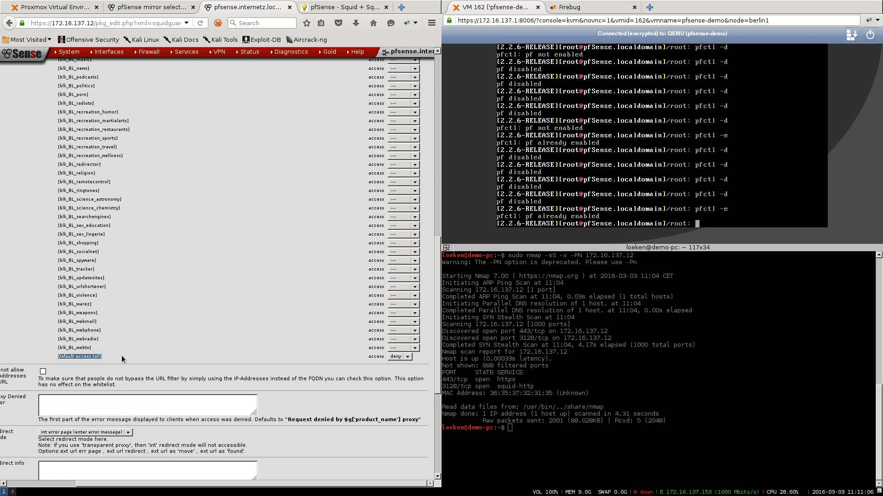
click(396, 357)
click(395, 367)
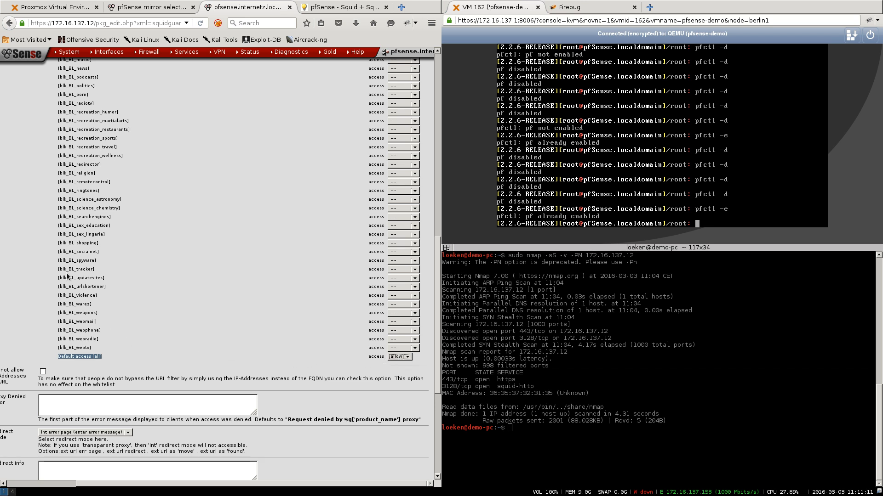
scroll(69, 275, up, 5)
scroll(79, 220, up, 10)
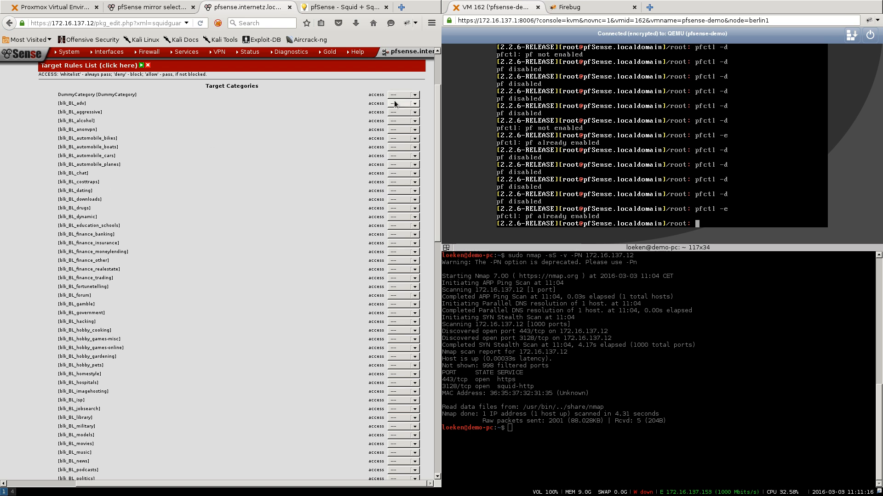
- Set the blk_BL_adv category to deny, leaving other categories like blk_BL_drugs and blk_BL_dating unset
click(398, 120)
drag(56, 208, 93, 210)
drag(96, 192, 60, 190)
scroll(170, 198, down, 5)
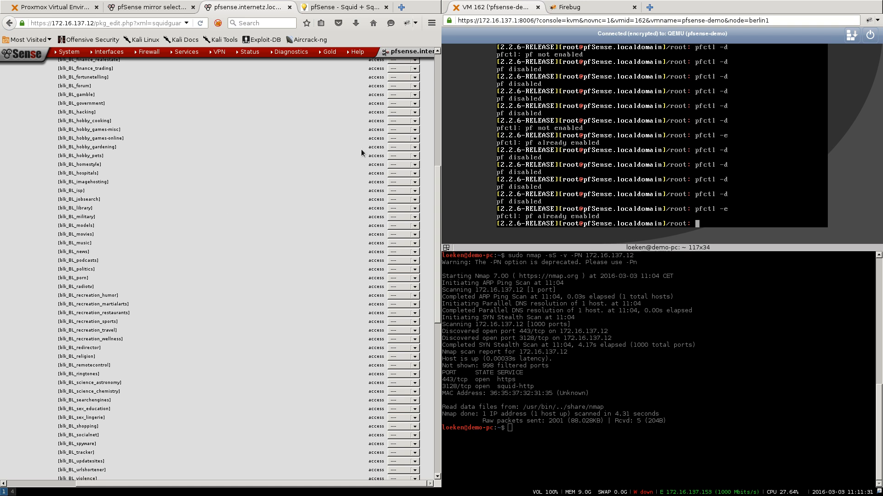
scroll(274, 224, down, 1)
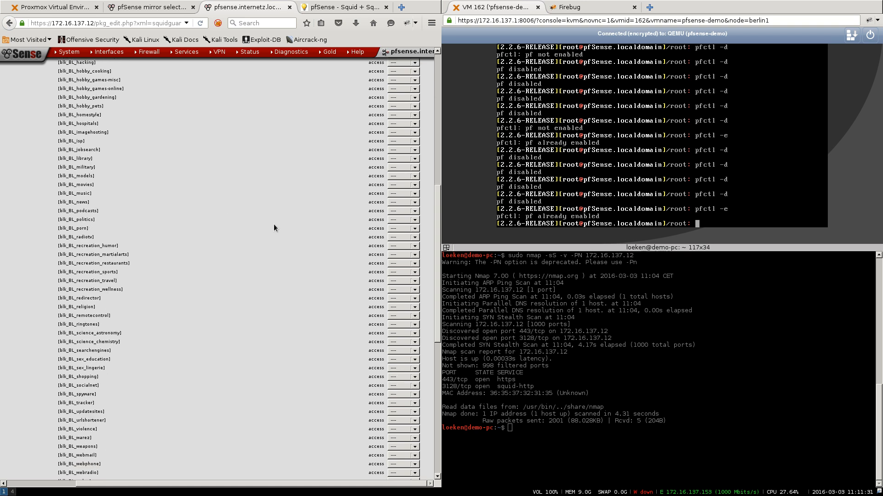
scroll(274, 227, down, 2)
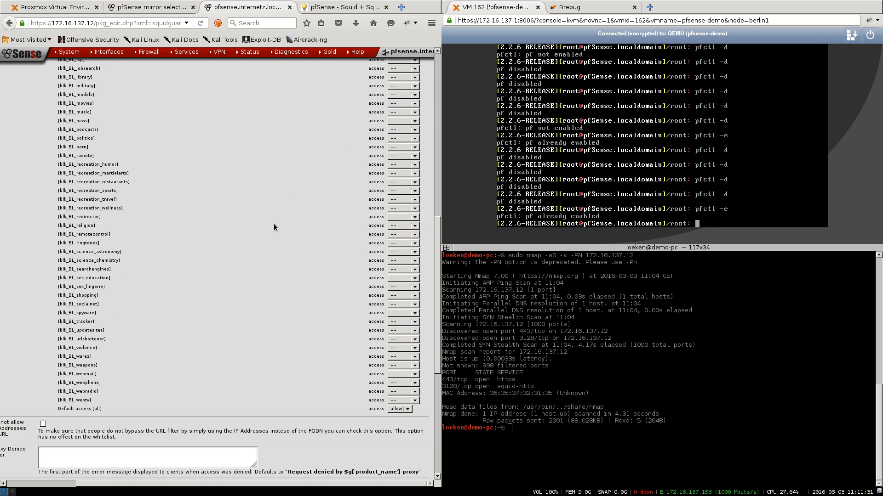
drag(127, 482, 110, 481)
- Enter the Proxy Denied Error 'This Website has been blocked by a blacklist please contact your admin…' and save
scroll(141, 368, down, 3)
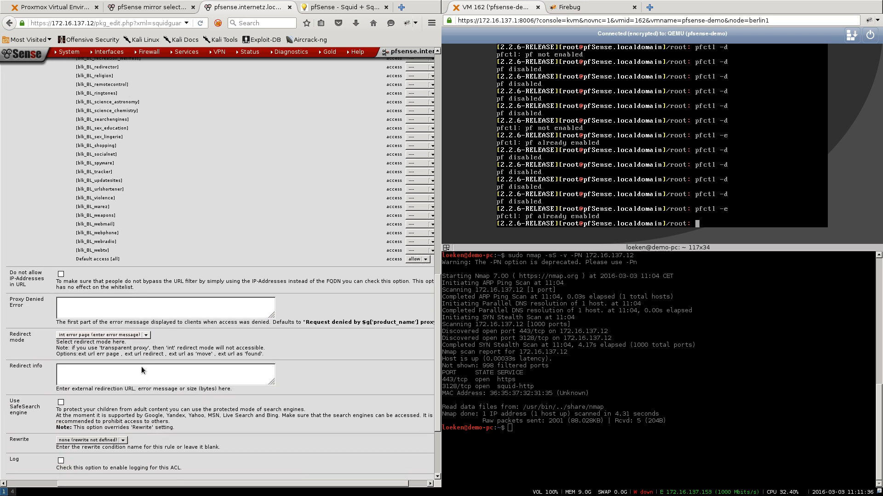
drag(46, 299, 12, 291)
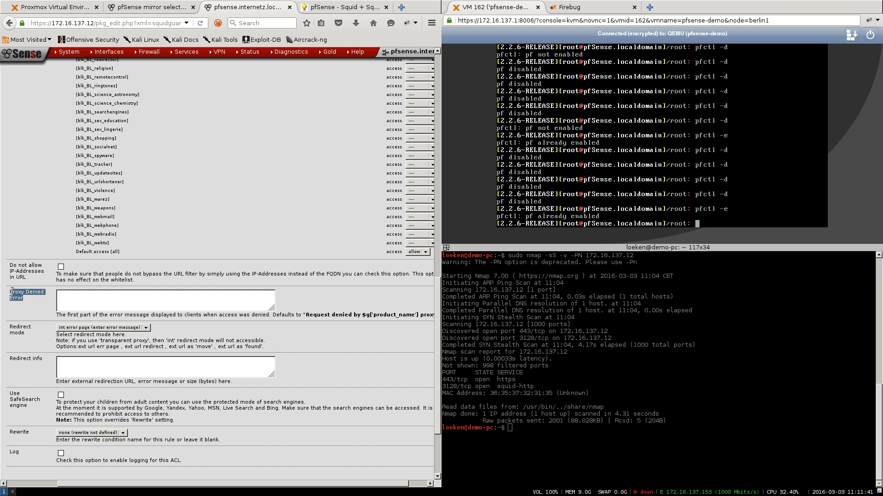
click(172, 300)
text(This Website has been)
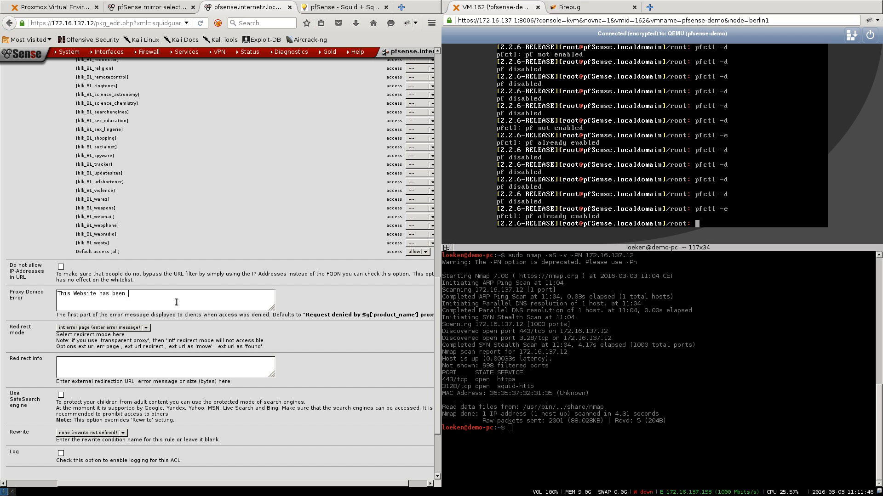
text( blocked by a blacklist please contact your admin to be able)
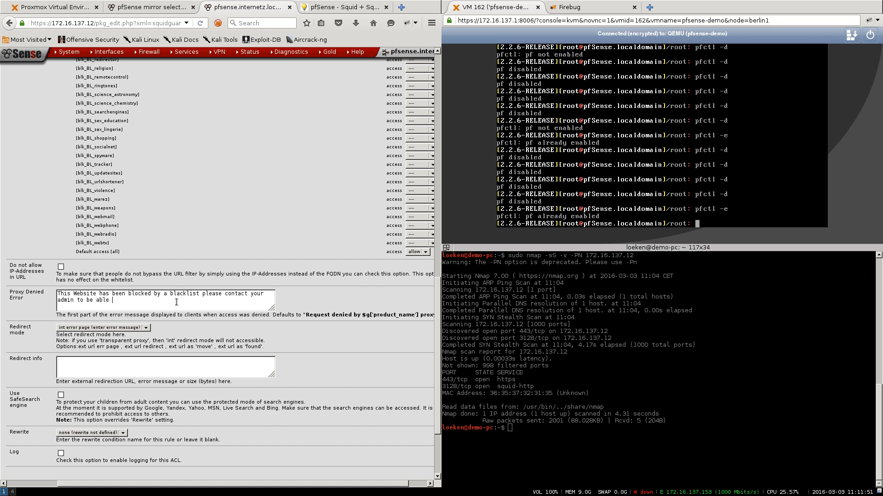
text( to view the)
text(s website.)
scroll(206, 258, down, 5)
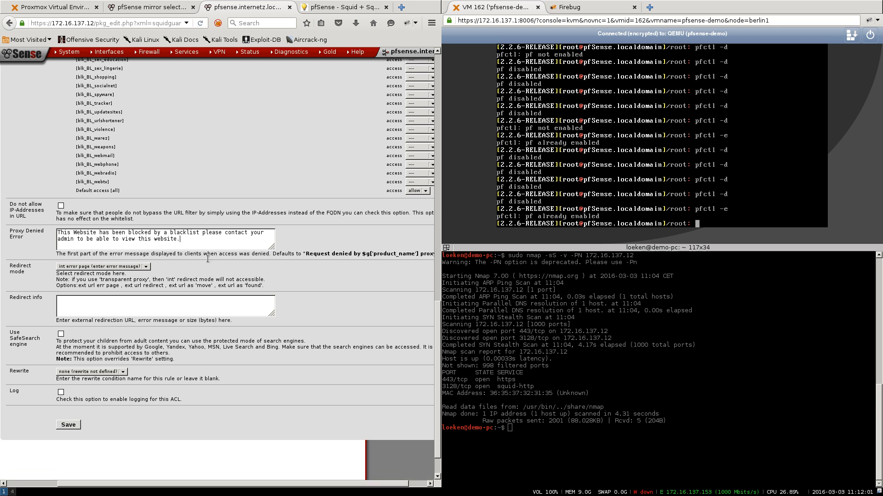
click(65, 387)
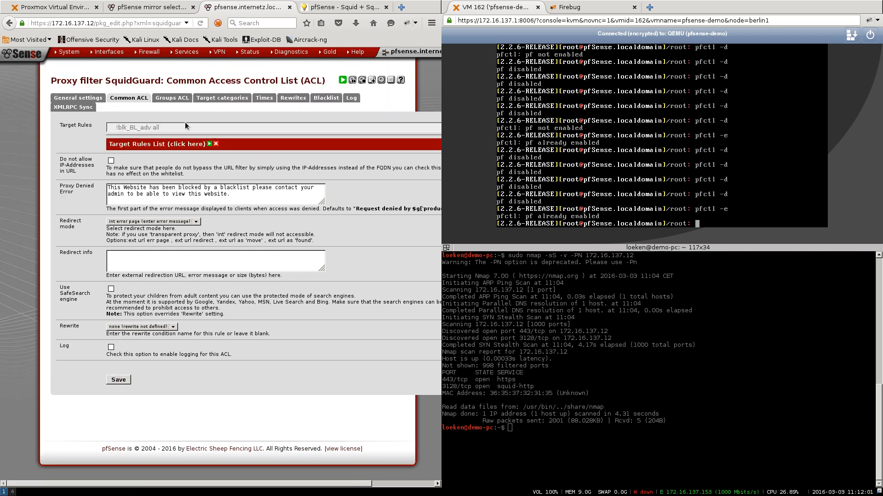
- Save the General settings with blacklist enabled and apply so squidGuard shows STARTED
click(73, 97)
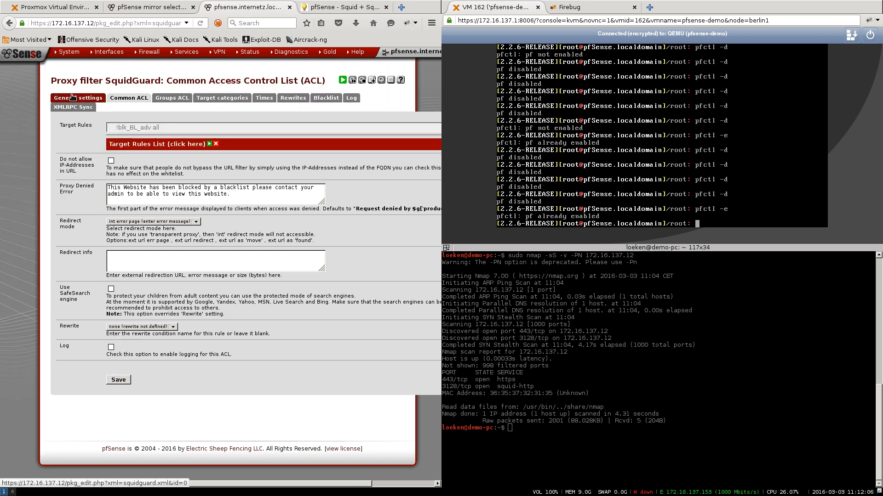
scroll(134, 287, down, 10)
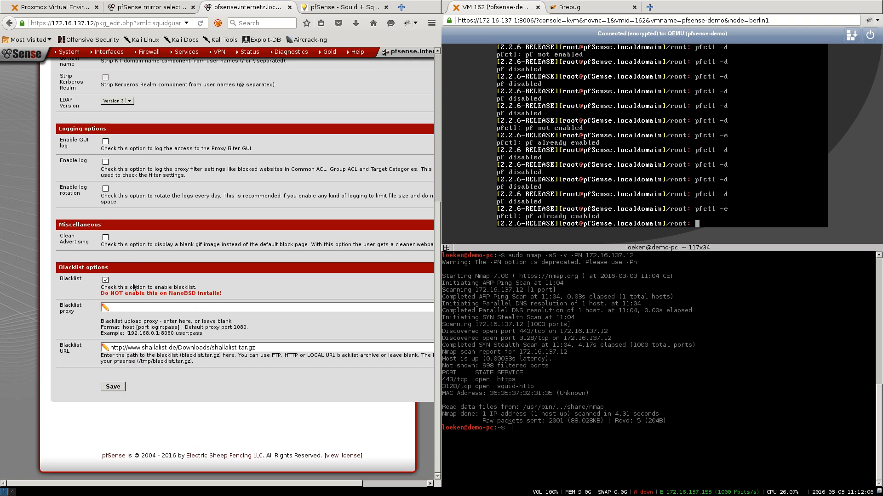
click(113, 388)
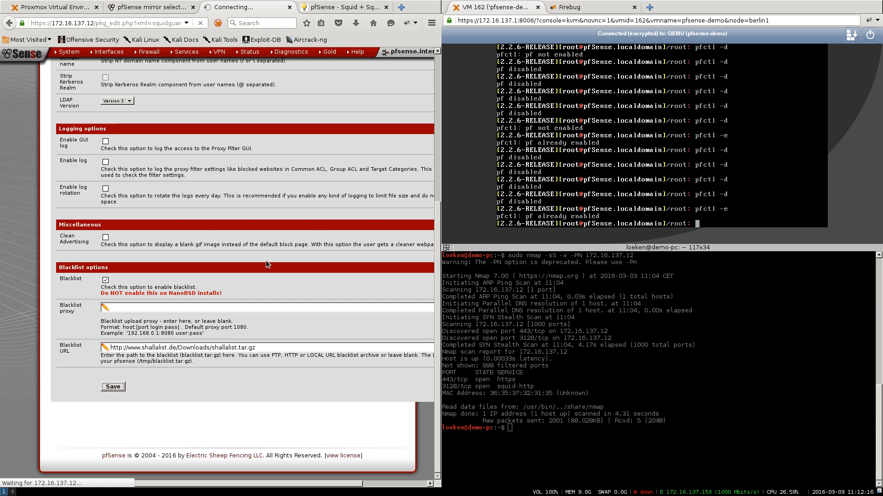
scroll(266, 261, up, 8)
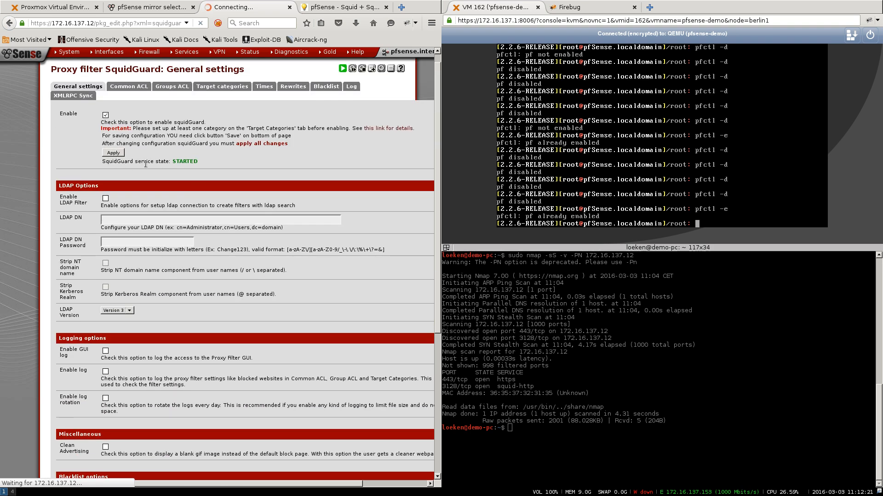
click(120, 165)
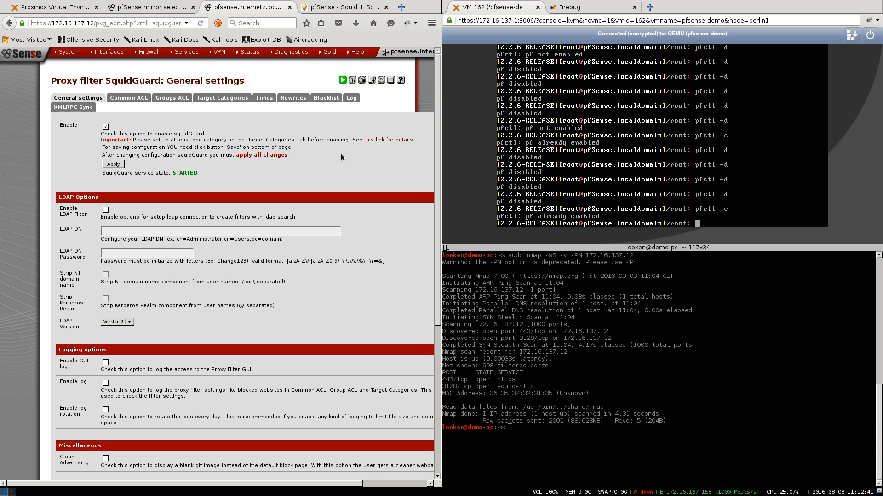
- In FoxyProxy, choose 'Use proxy 172.16.137.12:3128 for all URLs'
click(337, 9)
scroll(248, 219, up, 15)
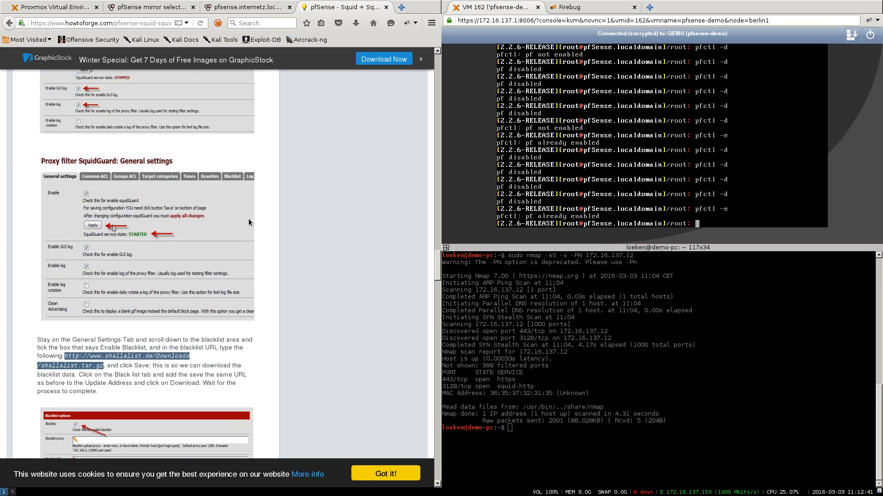
scroll(249, 222, up, 15)
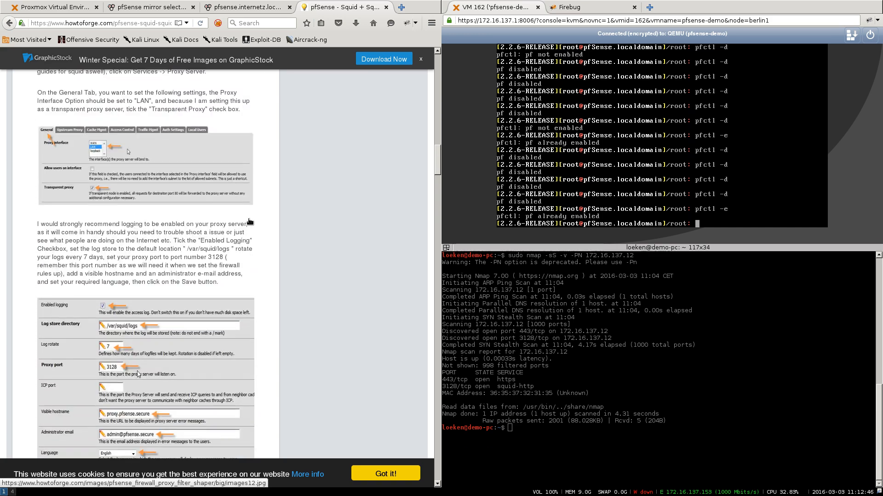
scroll(249, 222, up, 10)
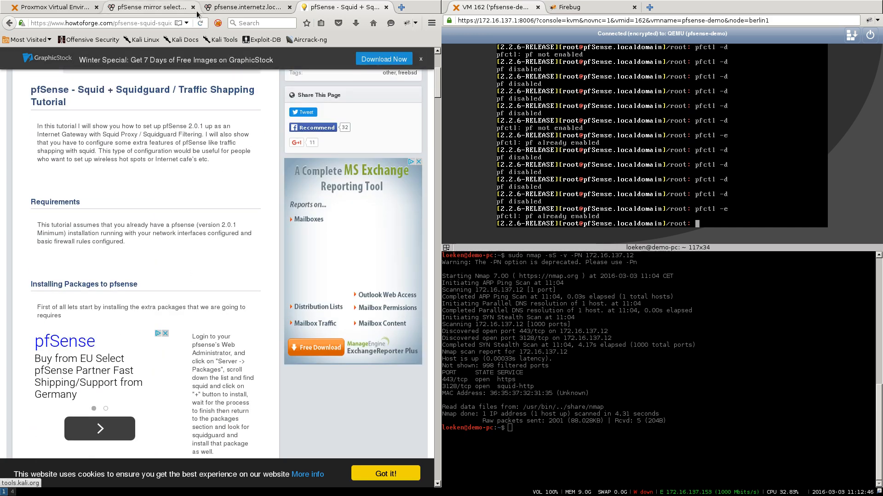
click(218, 23)
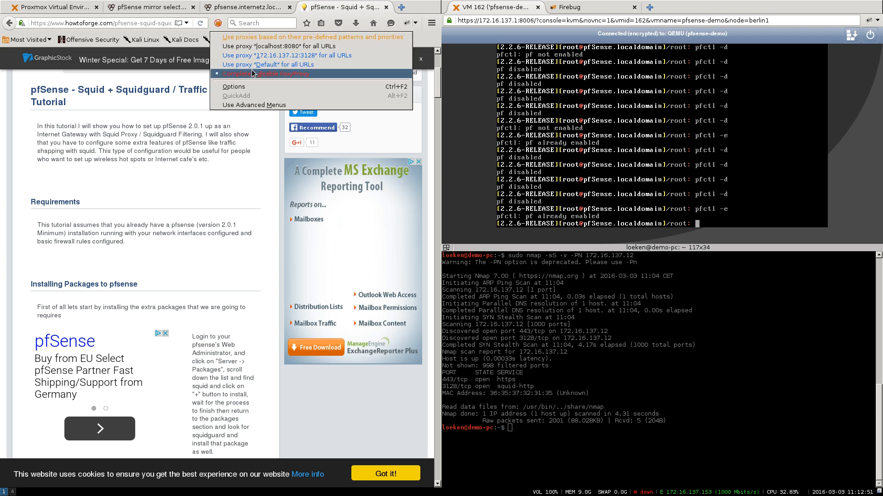
click(258, 55)
- Load google.de and search for 'test' through the proxy
click(138, 23)
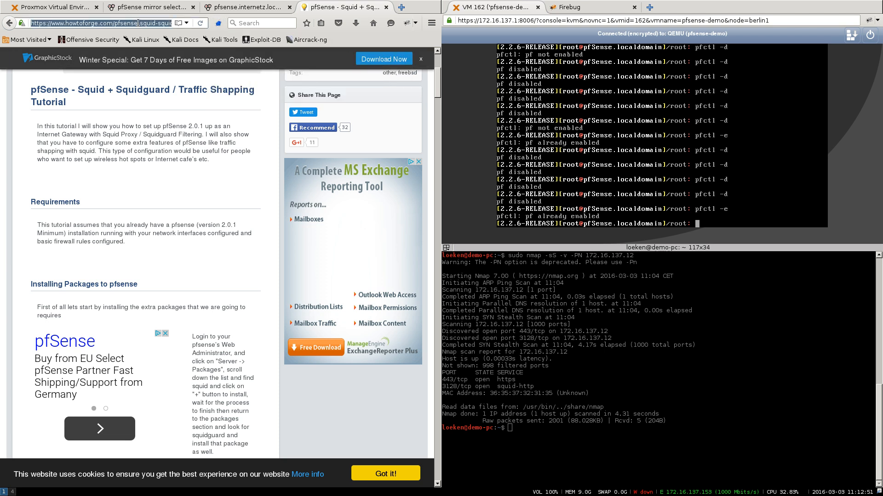
text(google.de/)
key(Return)
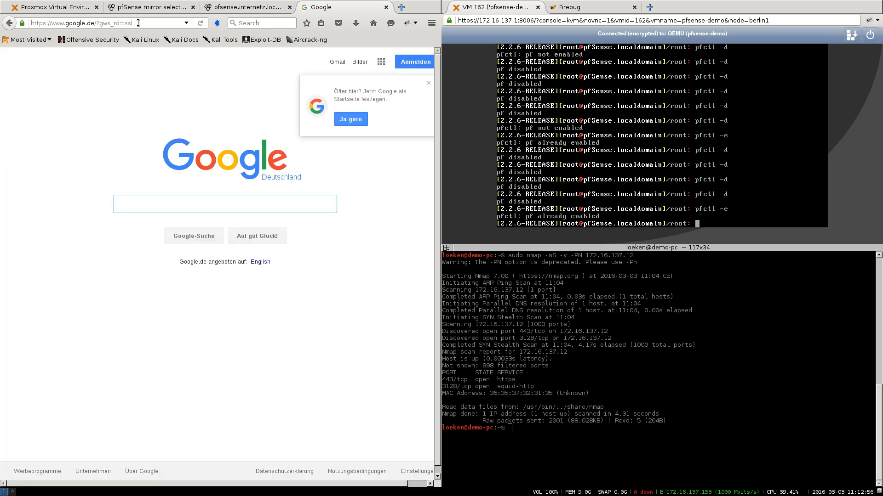
text(test)
key(Return)
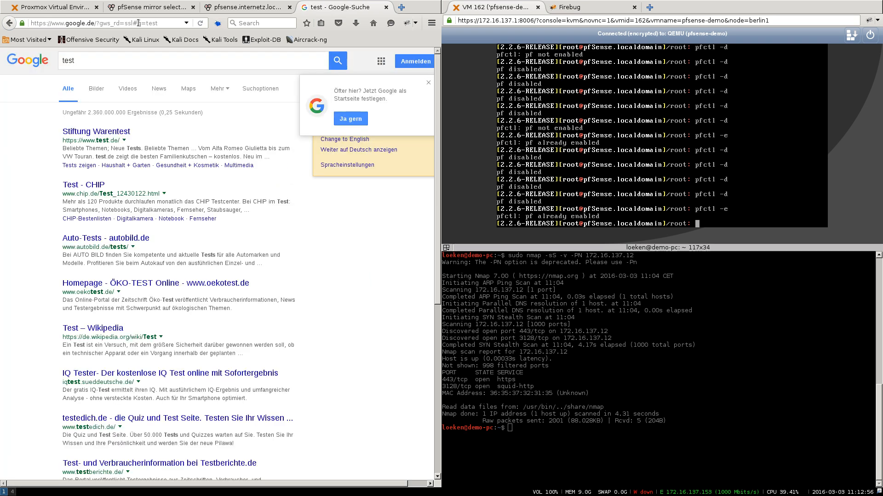
- Go to speedtest.net
click(138, 23)
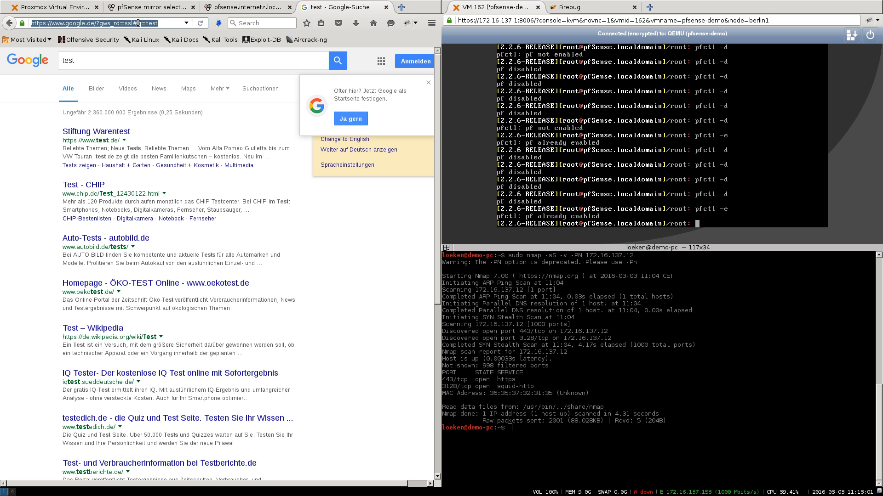
text(speedtest.net)
key(Return)
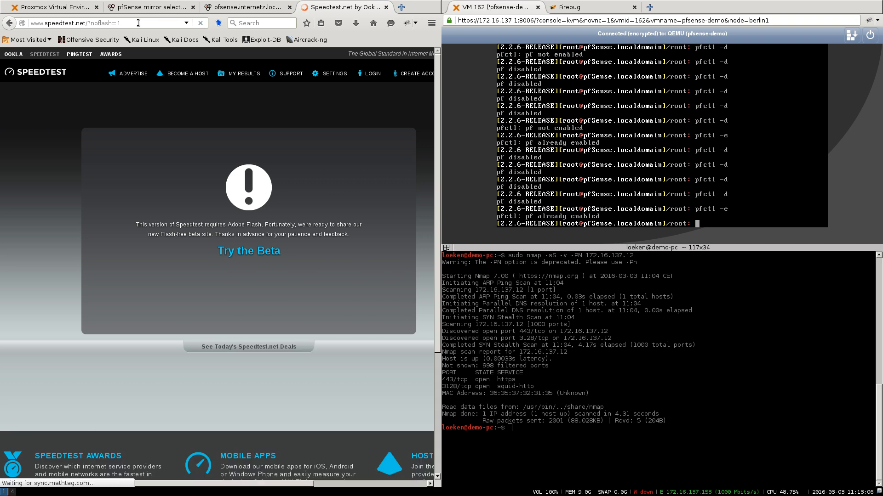
- In the pfSense tab, untick Enable and apply so squidGuard stops
scroll(233, 244, down, 5)
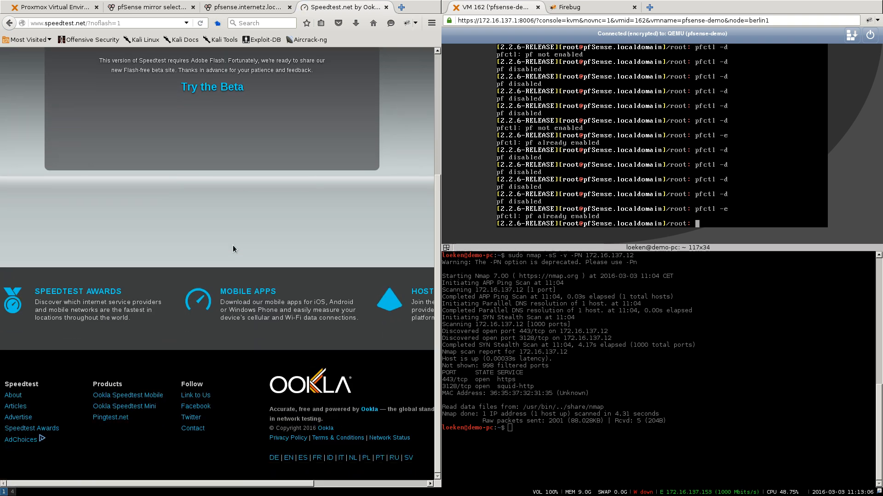
scroll(233, 244, up, 5)
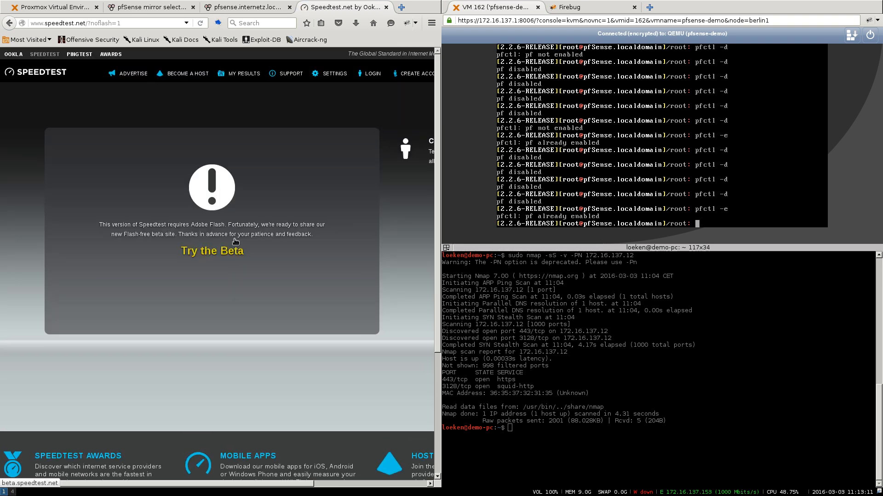
click(241, 8)
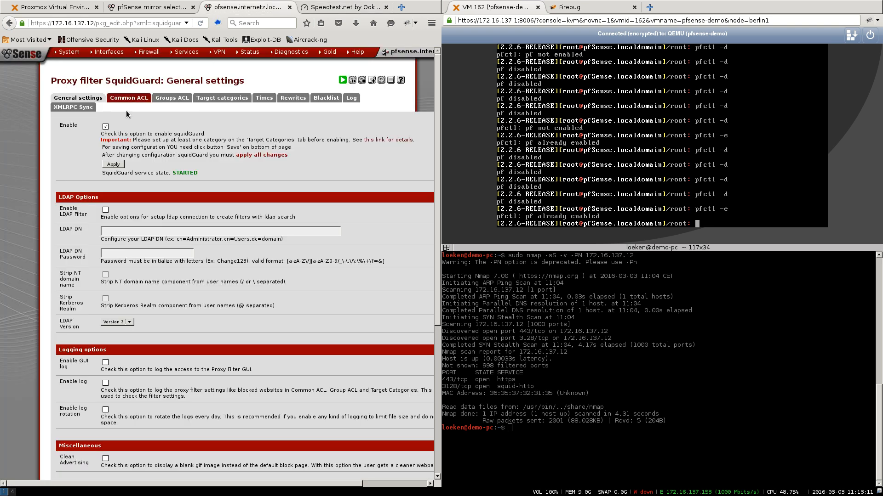
click(105, 127)
click(113, 164)
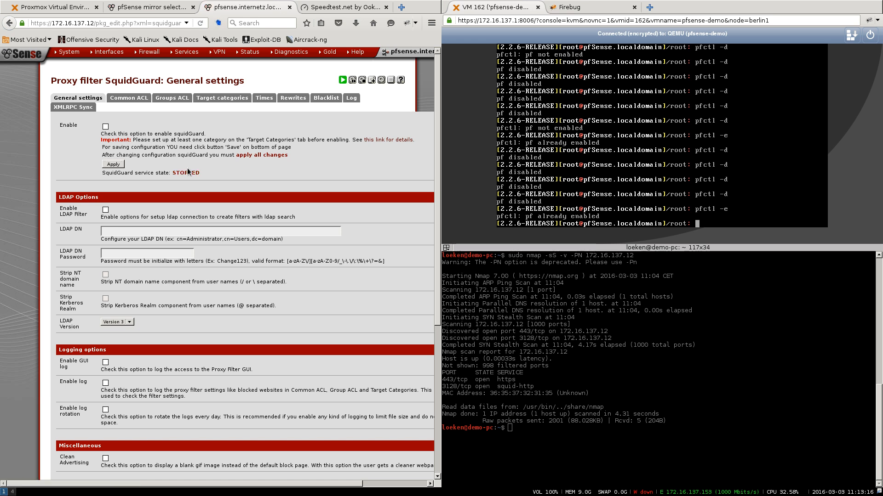
- View the speedtest.net page's advertisements, then return to the pfSense tab
click(315, 10)
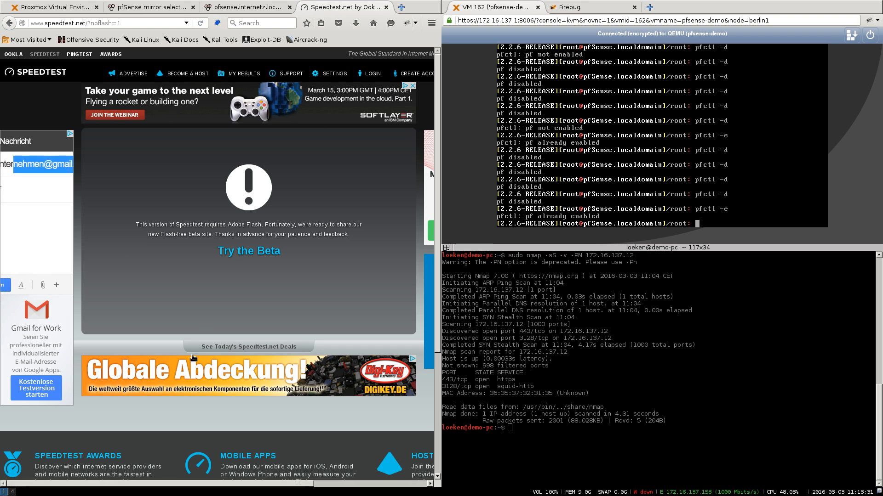
drag(184, 484, 166, 486)
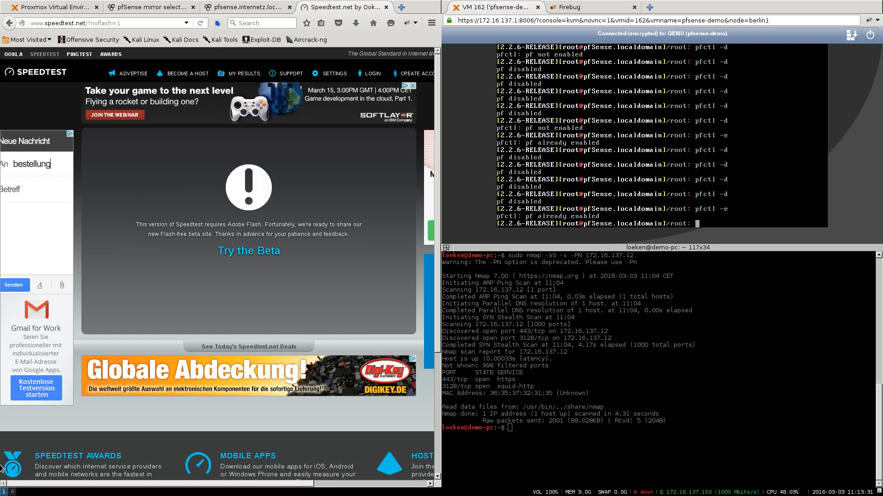
click(220, 8)
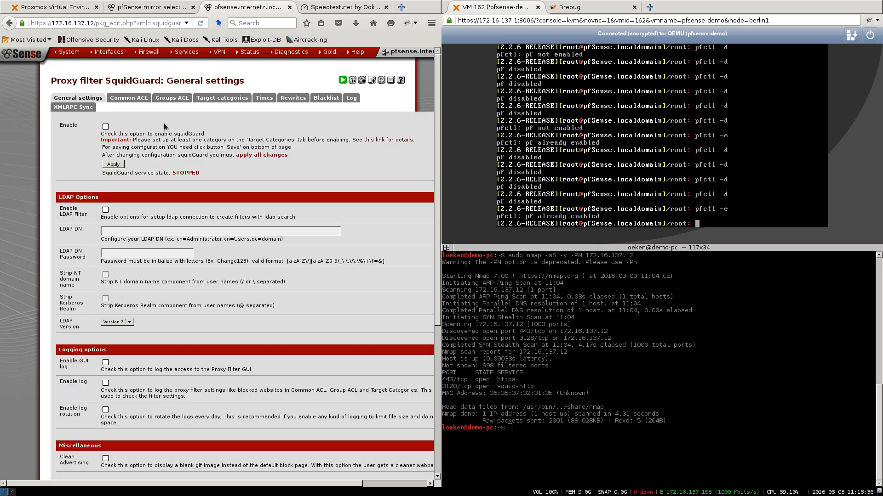
- Re-enable SquidGuard, apply it, and open the Common ACL page in a new tab
click(106, 127)
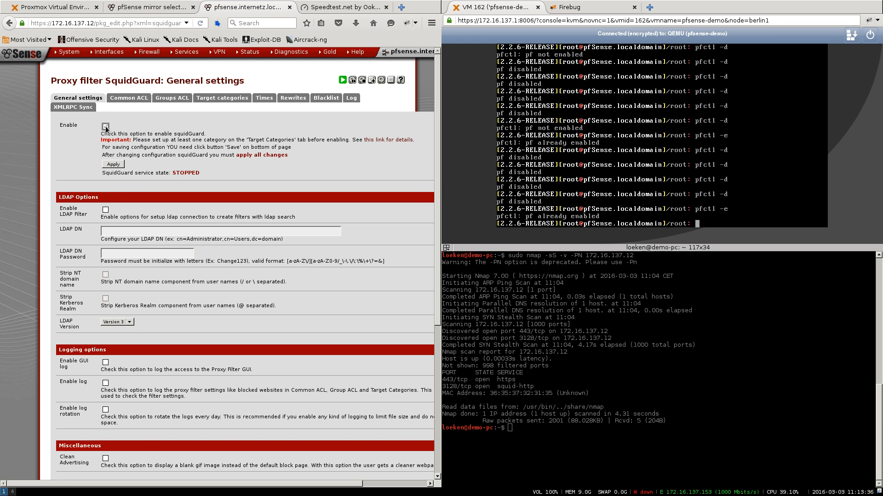
click(113, 165)
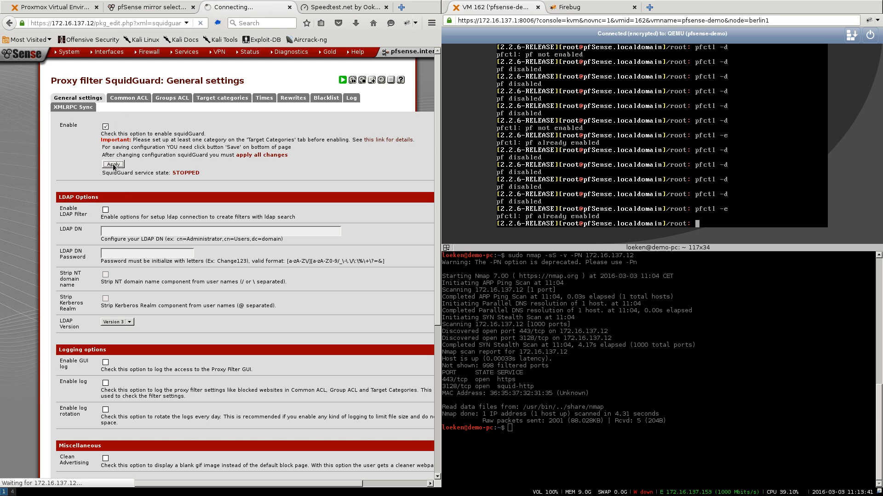
right_click(131, 101)
click(173, 105)
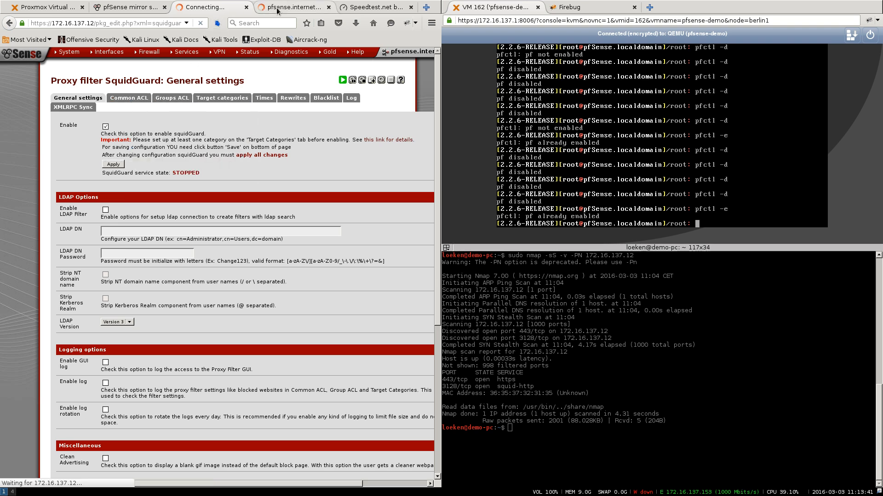
- Confirm the Common ACL target rules deny blk_BL_adv, then reload speedtest.net to check the ads
key(ctrl+Tab)
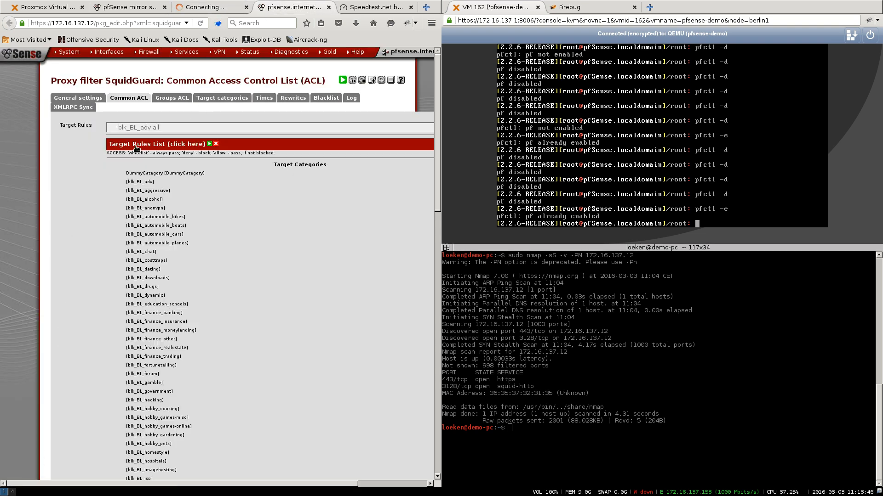
click(137, 144)
drag(129, 182, 154, 182)
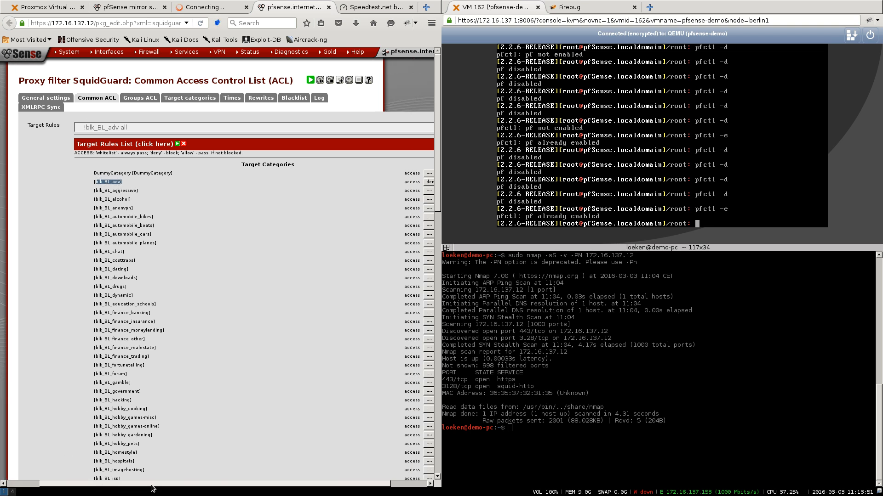
scroll(284, 290, right, 3)
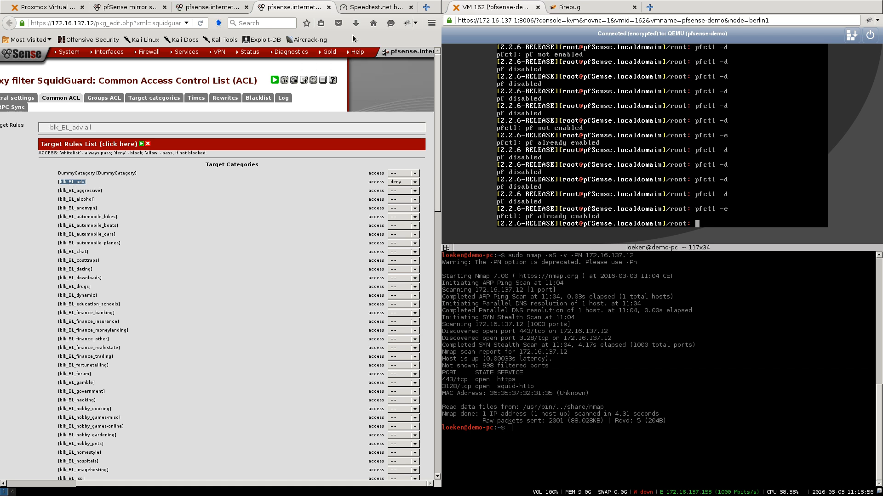
click(370, 7)
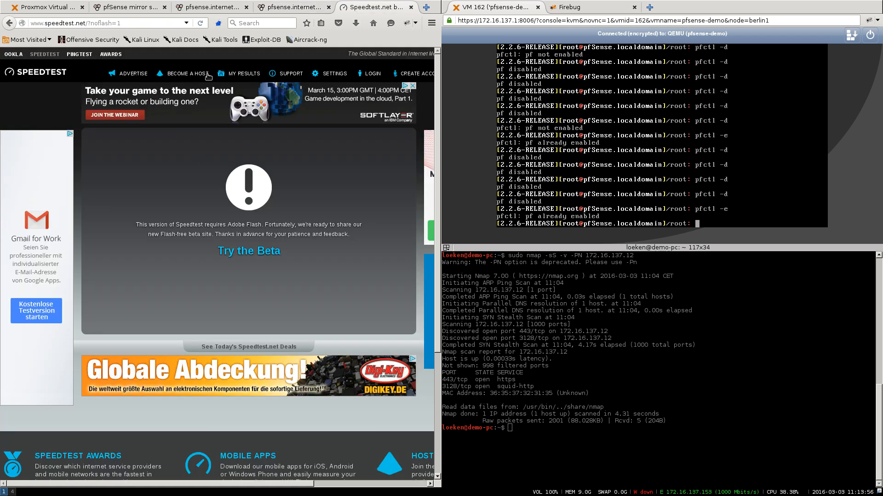
click(200, 24)
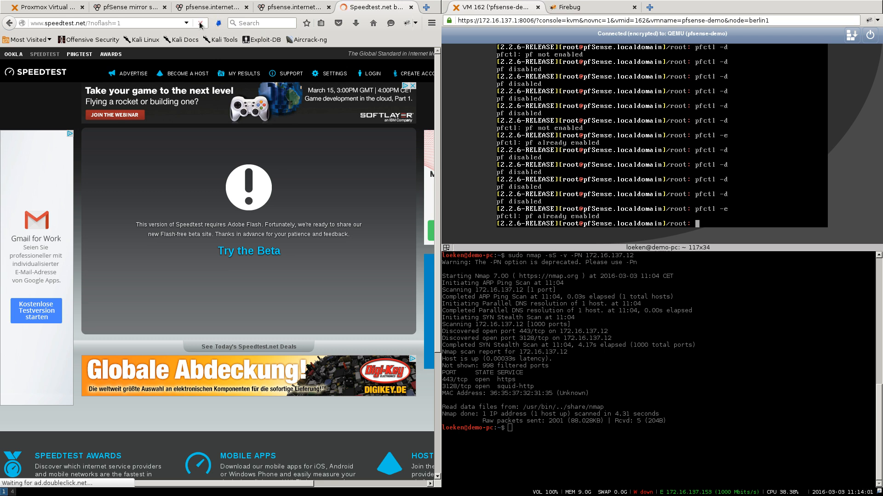